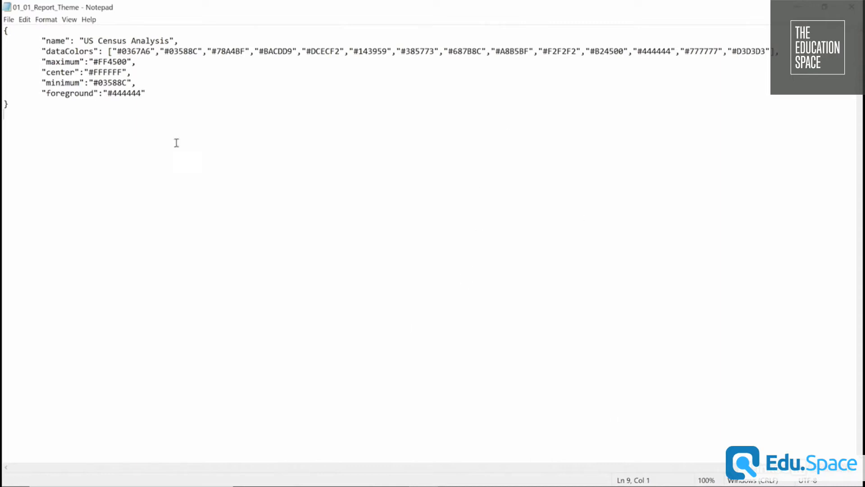
Examine the name, dataColors and maximum, center and minimum colour entries in the 01_01_Report_Theme JSON file.
{"action": "left_click_drag", "start_coordinate": [203, 38], "coordinate": [46, 41]}
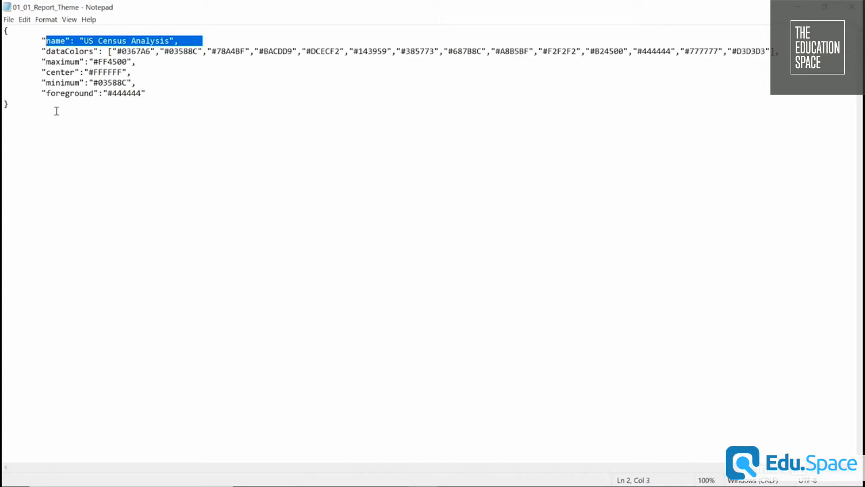
{"action": "left_click_drag", "start_coordinate": [784, 55], "coordinate": [55, 42]}
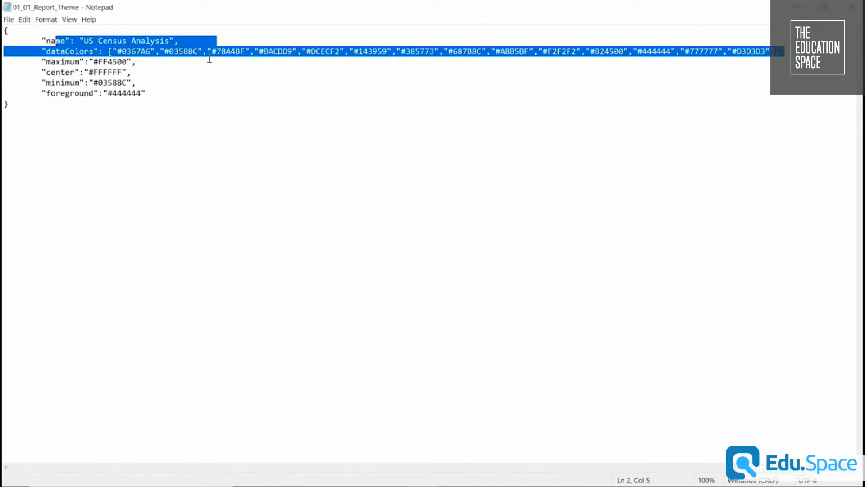
{"action": "key", "text": "shift+Down"}
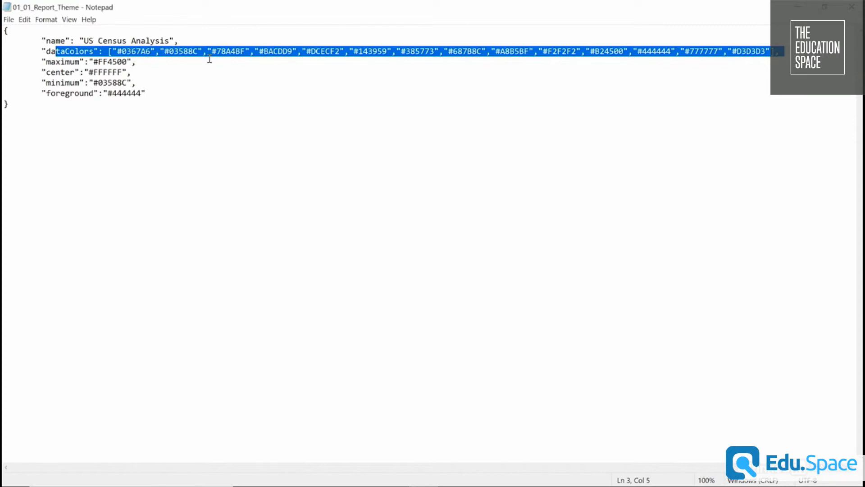
{"action": "left_click", "coordinate": [291, 51]}
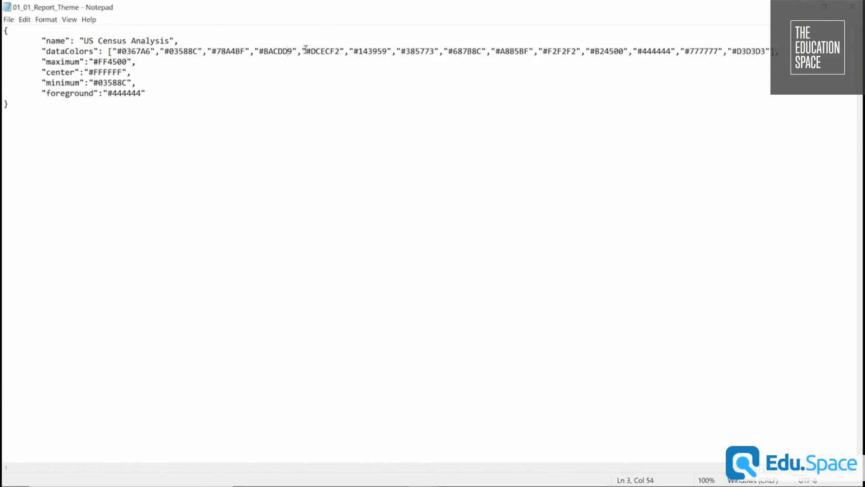
{"action": "left_click_drag", "start_coordinate": [297, 51], "coordinate": [257, 54]}
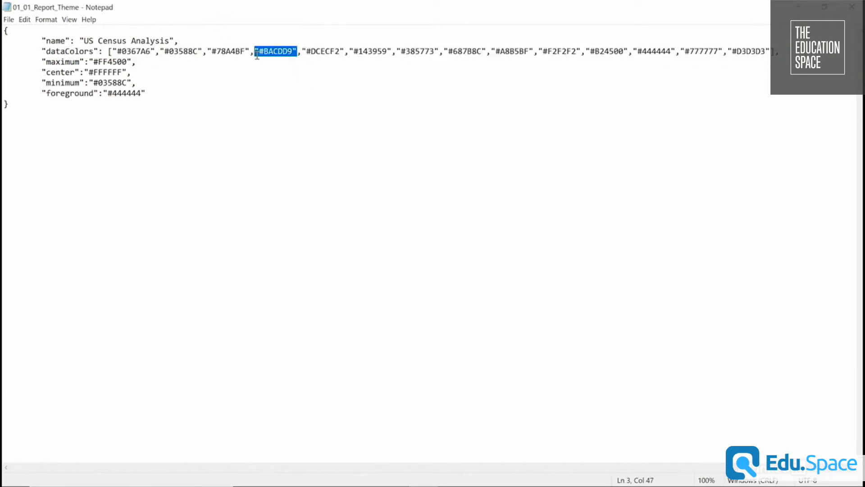
{"action": "left_click", "coordinate": [265, 52]}
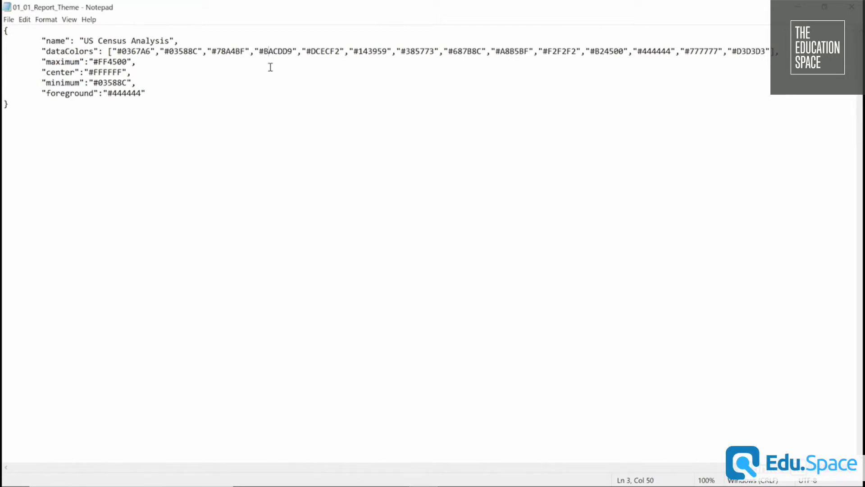
{"action": "left_click_drag", "start_coordinate": [138, 83], "coordinate": [129, 64]}
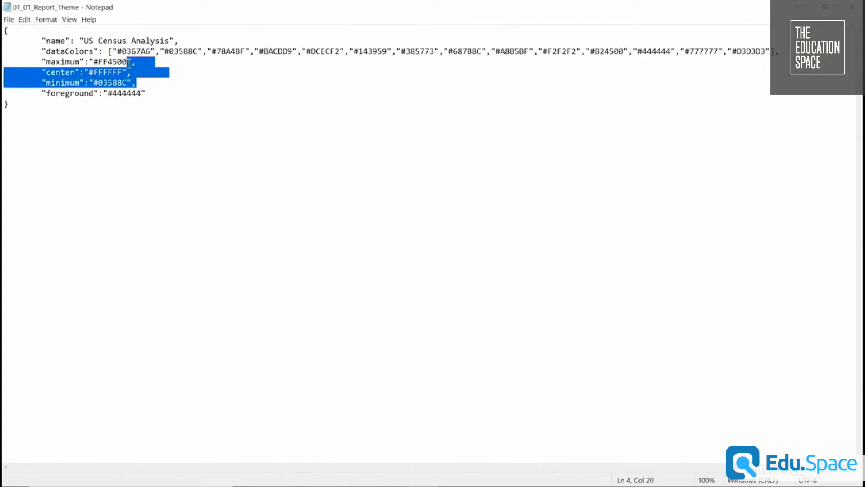
{"action": "left_click", "coordinate": [139, 82]}
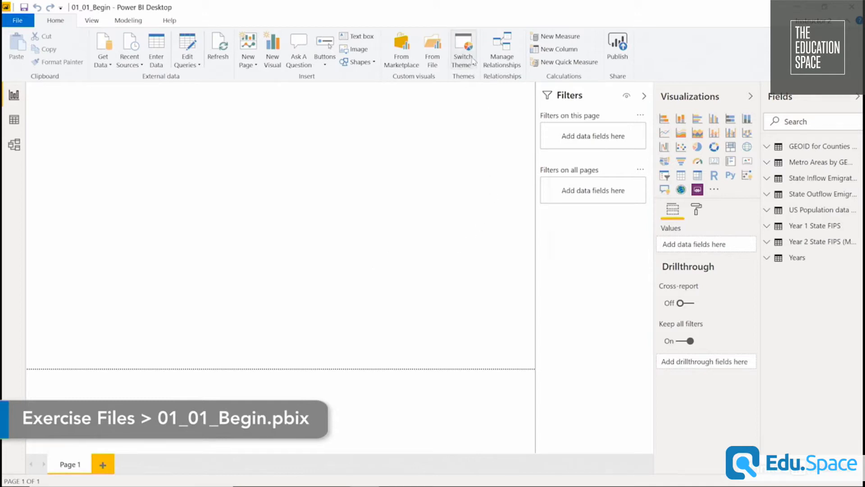
Switch to Power BI Desktop and import the 01_01_Report_Theme JSON file as the report theme.
{"action": "left_click", "coordinate": [473, 62]}
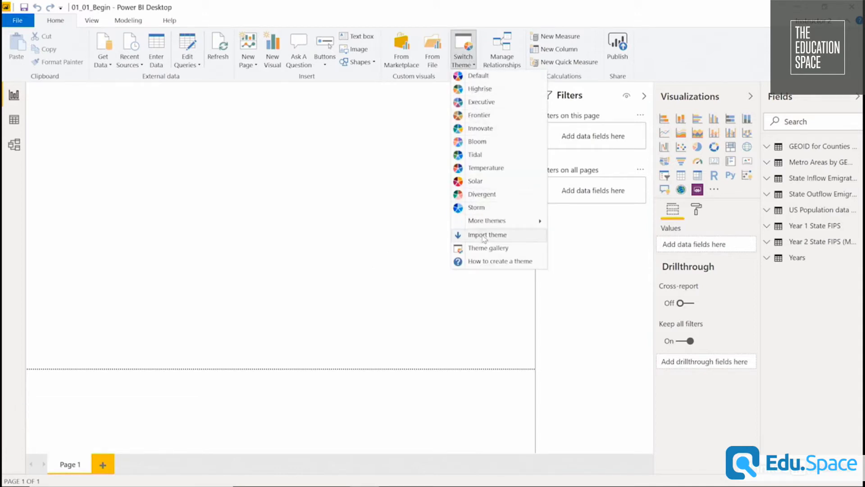
{"action": "mouse_move", "coordinate": [488, 227]}
{"action": "left_click", "coordinate": [489, 235]}
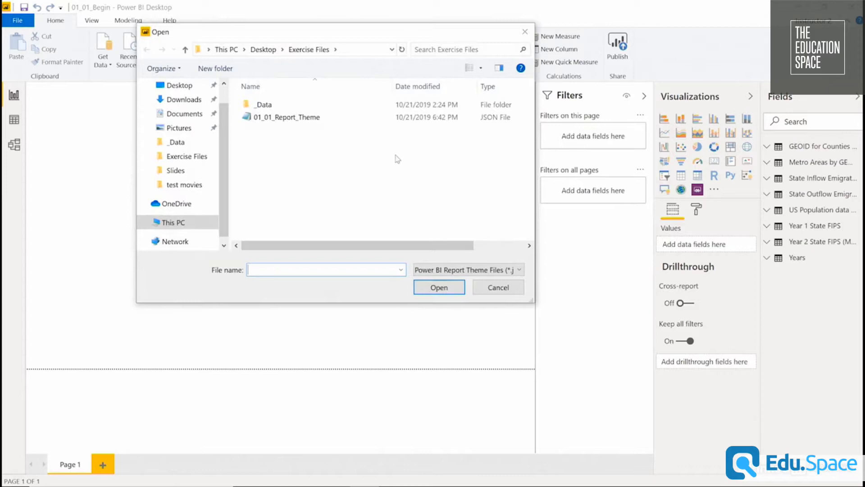
{"action": "left_click", "coordinate": [439, 118]}
{"action": "left_click", "coordinate": [440, 289]}
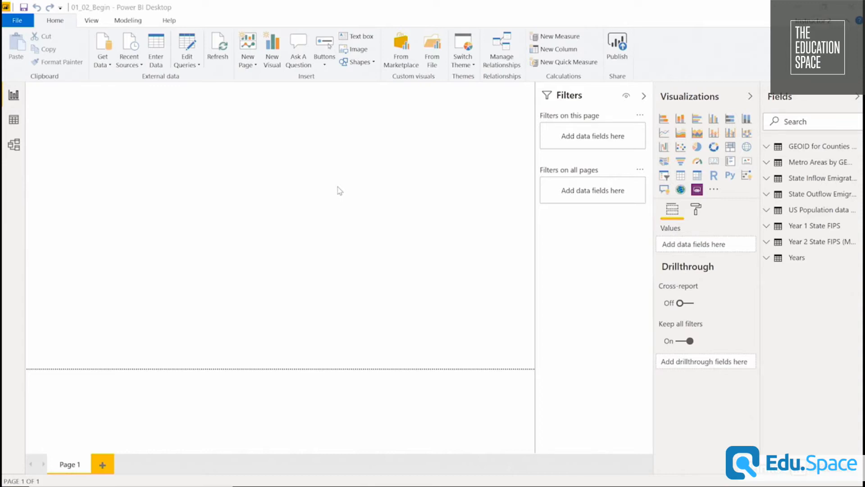
Add a table visual to the page showing the State field from the Year 2 State FIPS table.
{"action": "left_click", "coordinate": [680, 176]}
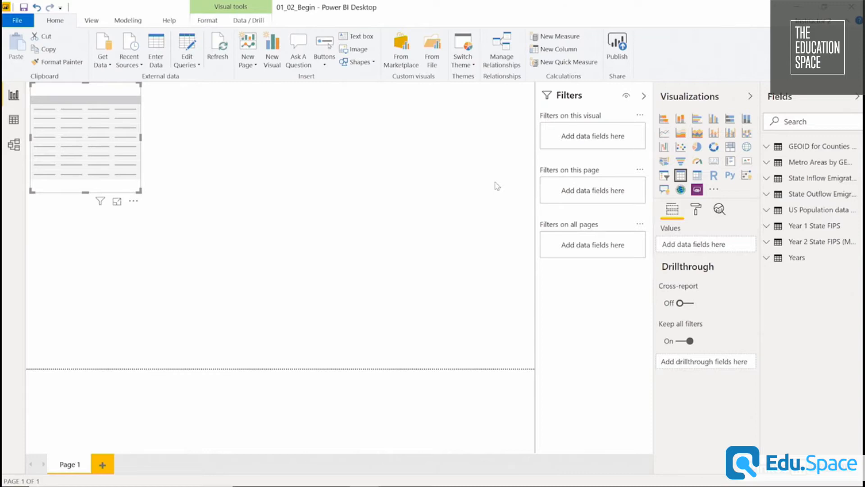
{"action": "left_click", "coordinate": [768, 243]}
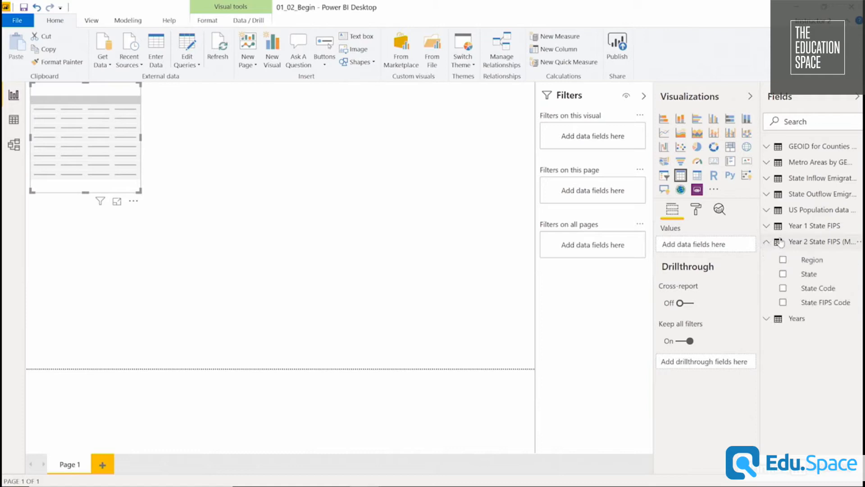
{"action": "left_click_drag", "start_coordinate": [830, 277], "coordinate": [717, 247]}
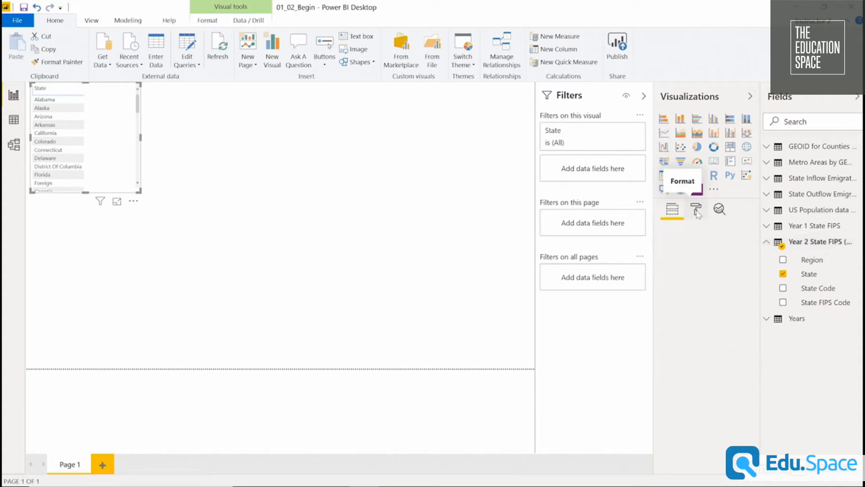
Set the table visual's grid text size to 18 pt.
{"action": "left_click", "coordinate": [697, 214]}
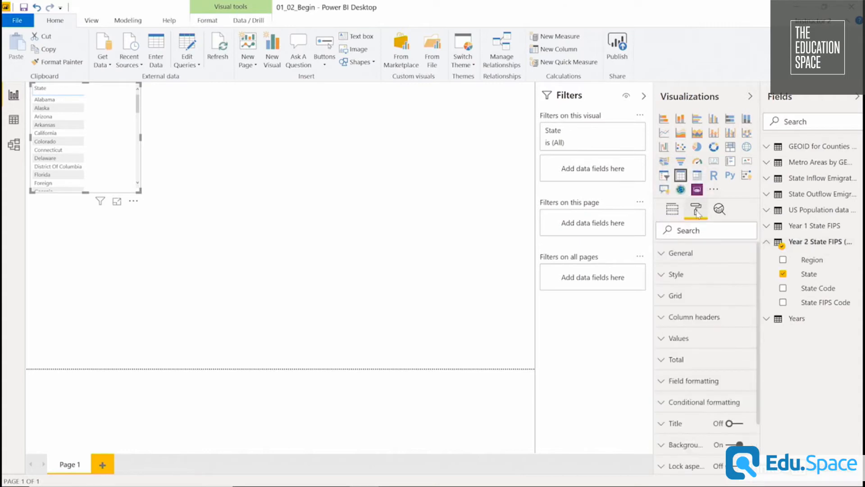
{"action": "left_click", "coordinate": [676, 296]}
{"action": "left_click_drag", "start_coordinate": [757, 313], "coordinate": [753, 385]}
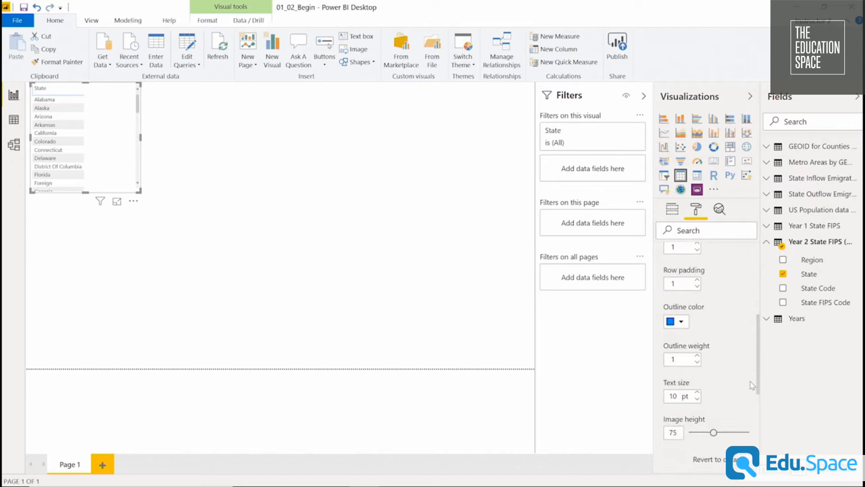
{"action": "left_click", "coordinate": [697, 393]}
{"action": "left_click", "coordinate": [697, 393]}
{"action": "left_click", "coordinate": [697, 393]}
{"action": "left_click", "coordinate": [697, 393]}
{"action": "left_click", "coordinate": [697, 393]}
{"action": "left_click", "coordinate": [697, 393]}
{"action": "left_click", "coordinate": [697, 393]}
{"action": "left_click", "coordinate": [697, 393]}
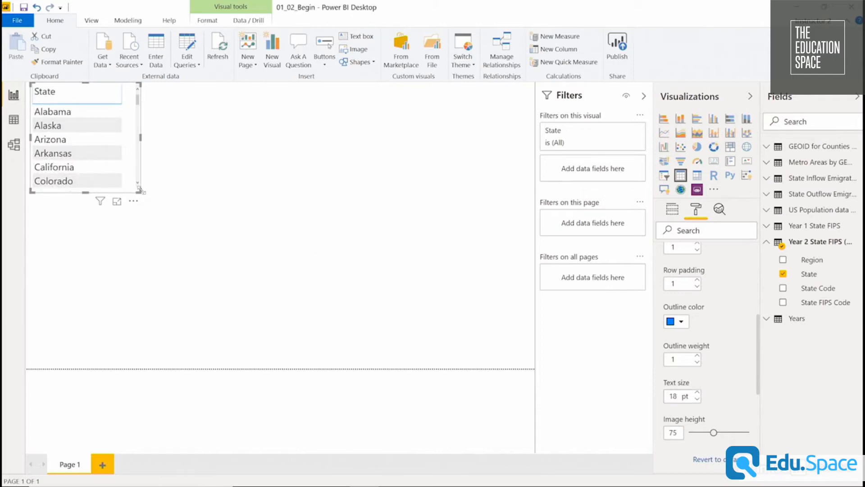
Enlarge the table visual to the full height of the page and widen its State column.
{"action": "left_click_drag", "start_coordinate": [139, 191], "coordinate": [283, 405]}
{"action": "left_click", "coordinate": [283, 404]}
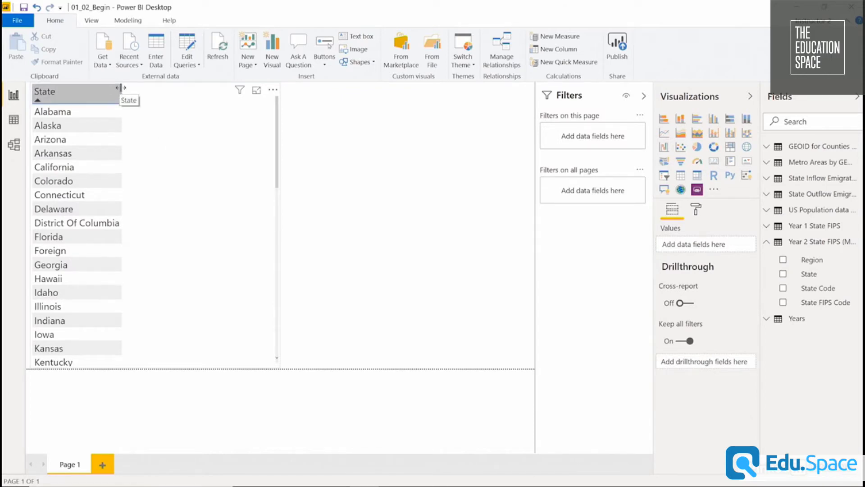
{"action": "left_click_drag", "start_coordinate": [121, 87], "coordinate": [149, 91]}
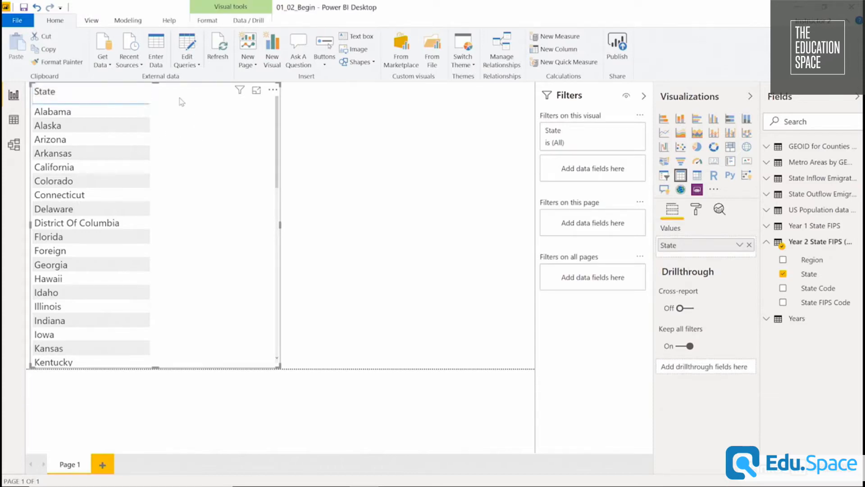
Examine the table visual's column header and grid formatting options.
{"action": "left_click", "coordinate": [697, 210]}
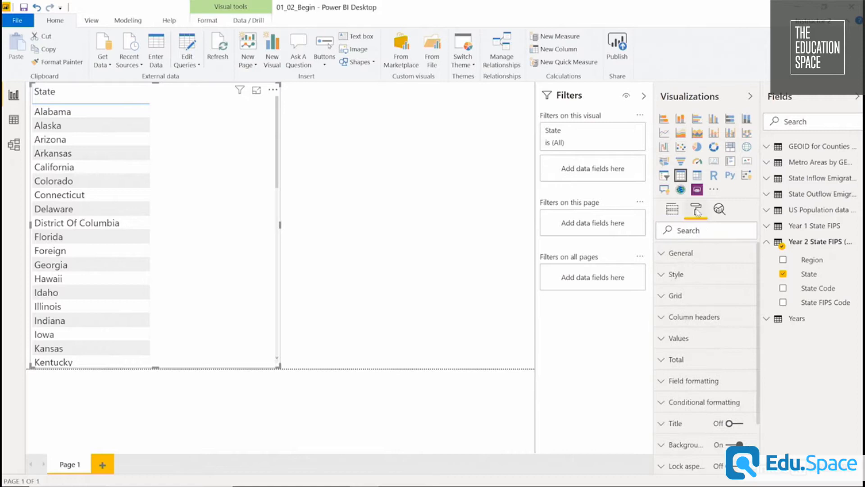
{"action": "left_click", "coordinate": [703, 318]}
{"action": "scroll", "coordinate": [712, 352], "scroll_direction": "down", "scroll_amount": 4}
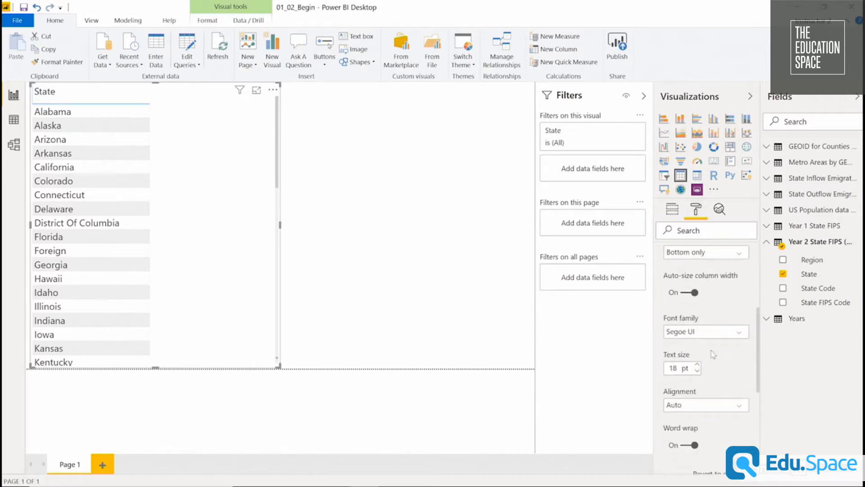
{"action": "scroll", "coordinate": [714, 355], "scroll_direction": "down", "scroll_amount": 2}
{"action": "scroll", "coordinate": [713, 340], "scroll_direction": "up", "scroll_amount": 1}
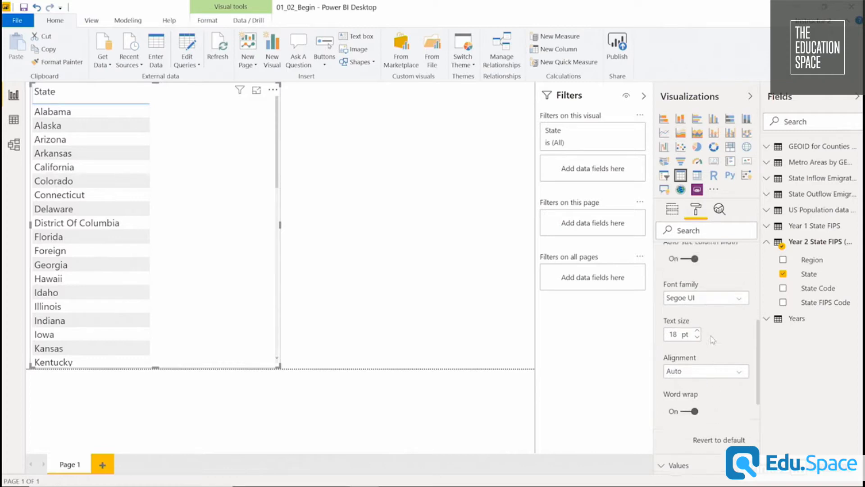
{"action": "scroll", "coordinate": [712, 339], "scroll_direction": "up", "scroll_amount": 5}
{"action": "left_click", "coordinate": [706, 317]}
{"action": "left_click", "coordinate": [706, 294]}
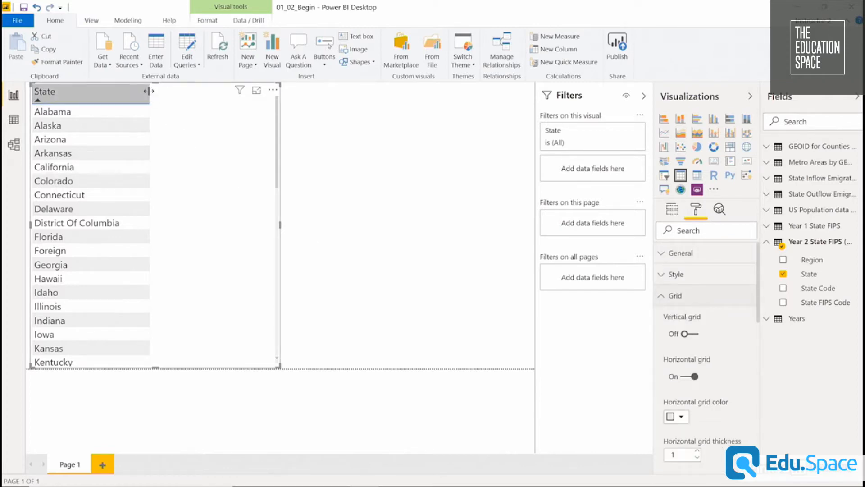
Widen the State column further and add the Population field from the US Population data table to the visual.
{"action": "left_click_drag", "start_coordinate": [148, 91], "coordinate": [96, 91]}
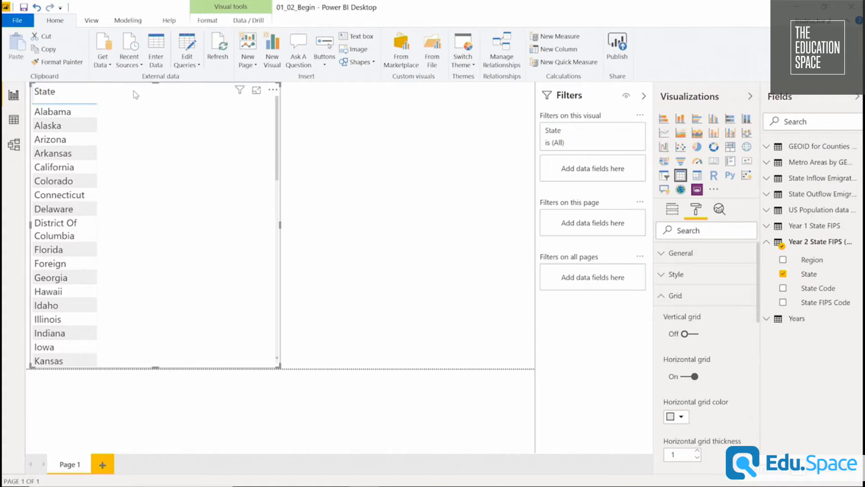
{"action": "left_click_drag", "start_coordinate": [97, 93], "coordinate": [167, 93]}
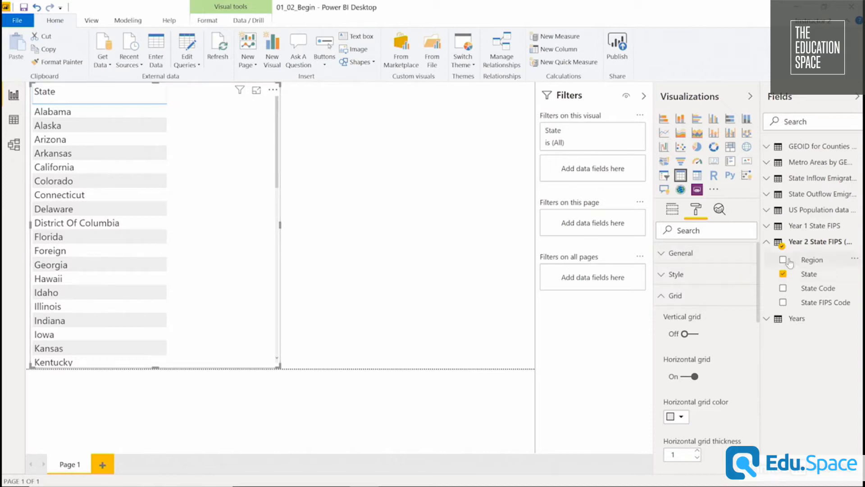
{"action": "left_click", "coordinate": [767, 212]}
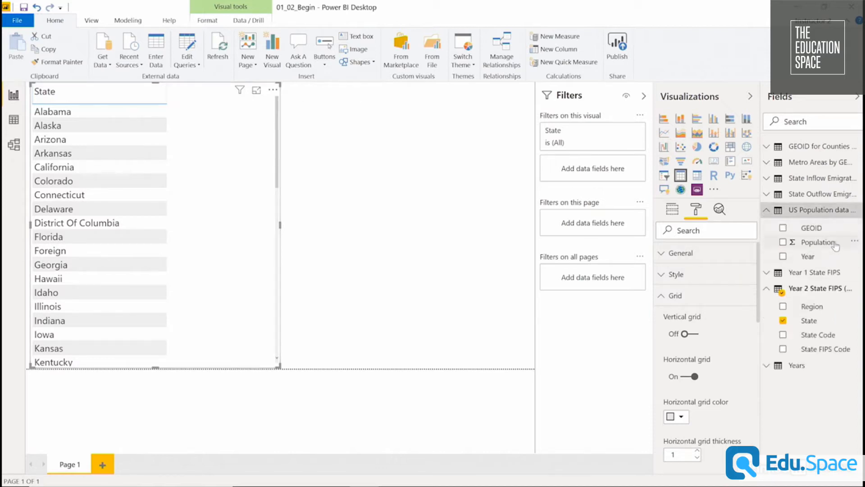
{"action": "left_click_drag", "start_coordinate": [835, 246], "coordinate": [236, 164]}
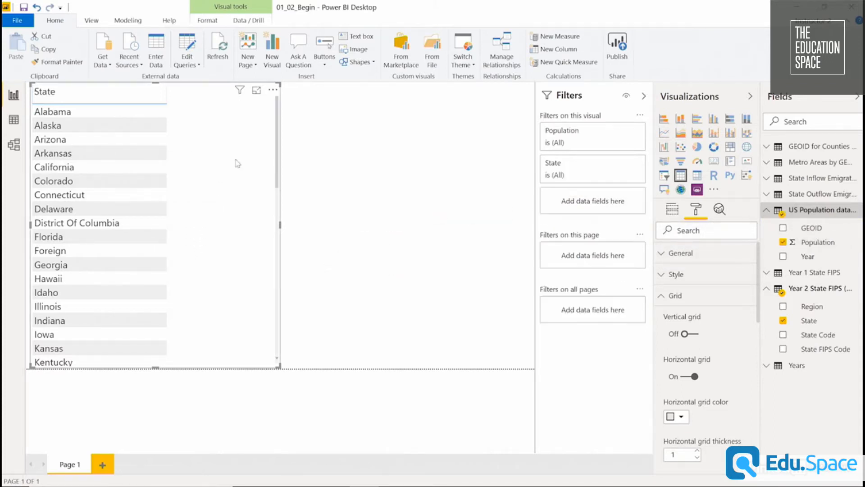
Review the summarization options available for the Population field in the table visual.
{"action": "left_click", "coordinate": [678, 212]}
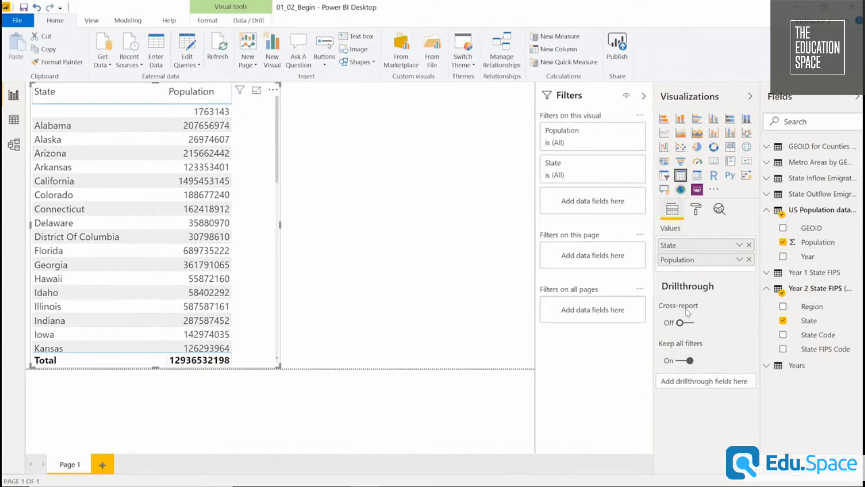
{"action": "mouse_move", "coordinate": [691, 308]}
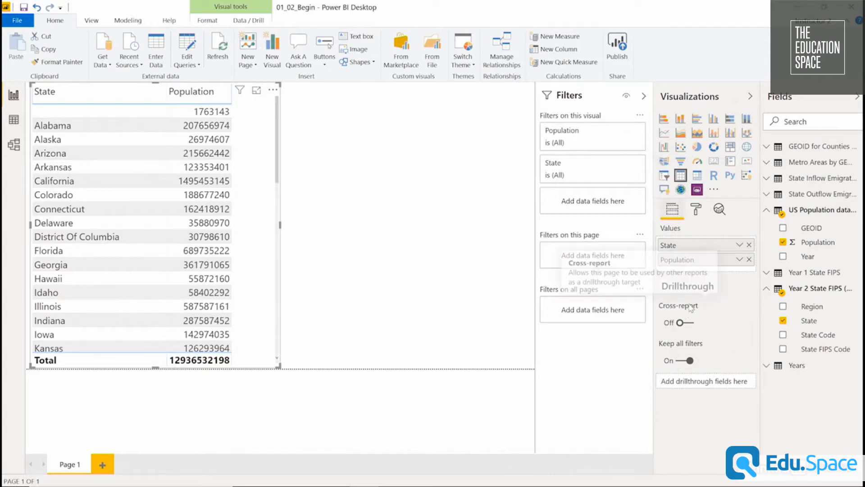
{"action": "left_click", "coordinate": [740, 260]}
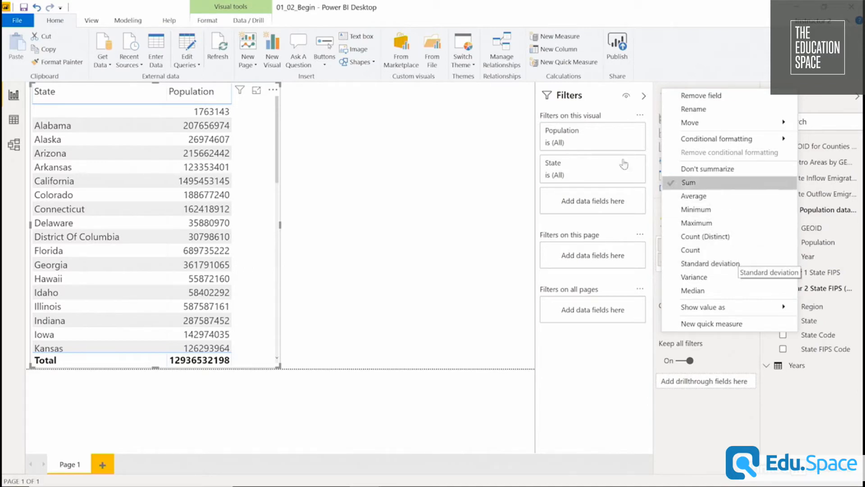
{"action": "left_click", "coordinate": [494, 165]}
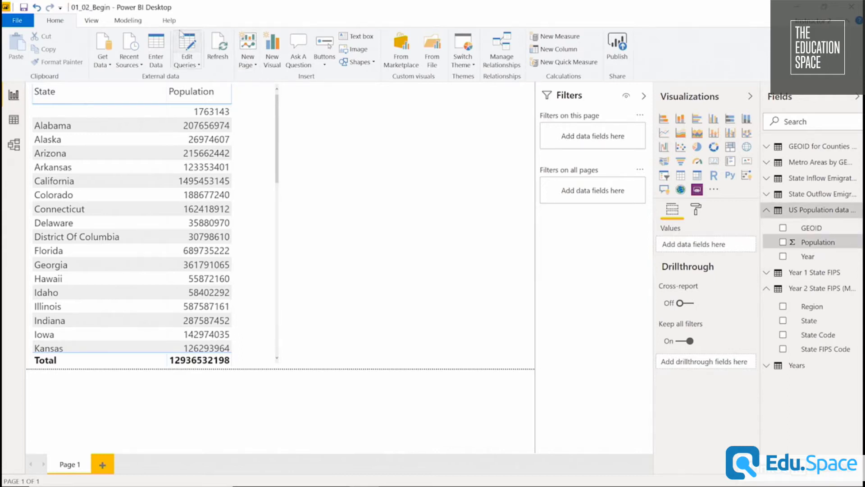
Format the Population field with a thousands separator and place its column before State in the table visual.
{"action": "left_click", "coordinate": [129, 21]}
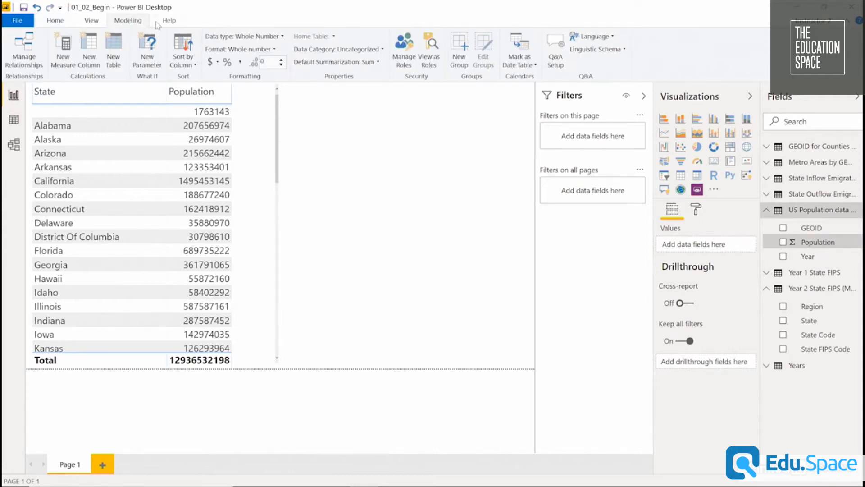
{"action": "left_click", "coordinate": [241, 63]}
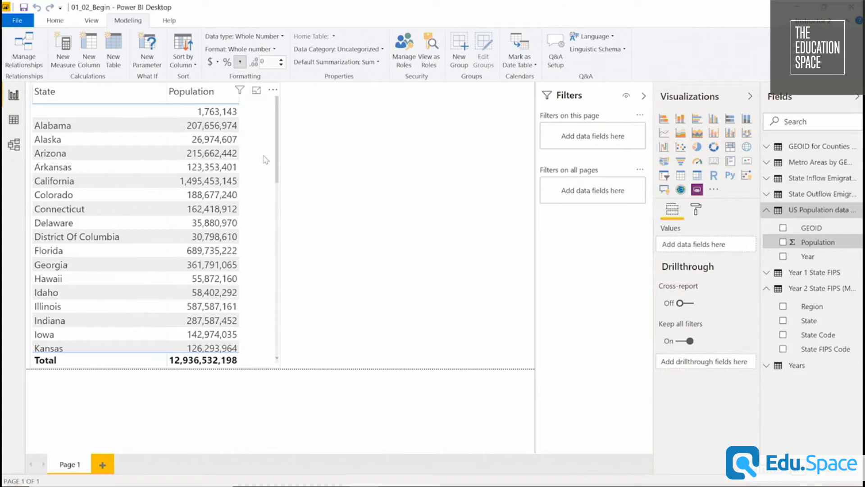
{"action": "left_click", "coordinate": [263, 114]}
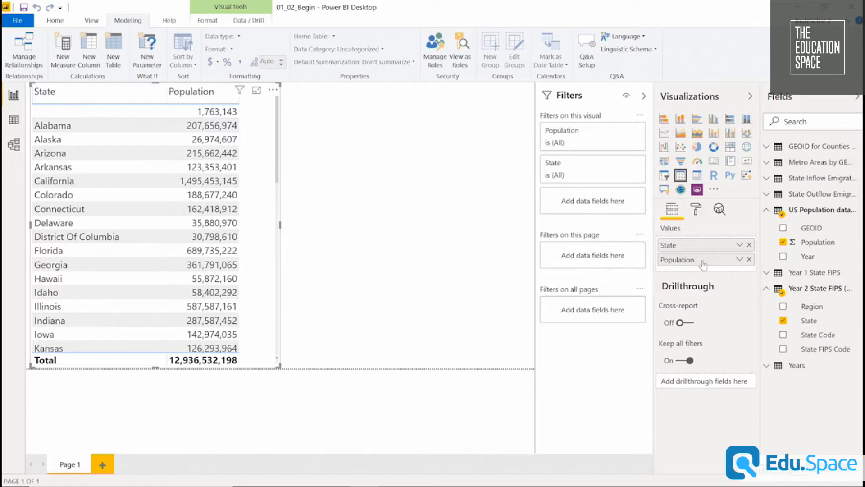
{"action": "left_click_drag", "start_coordinate": [703, 265], "coordinate": [706, 245]}
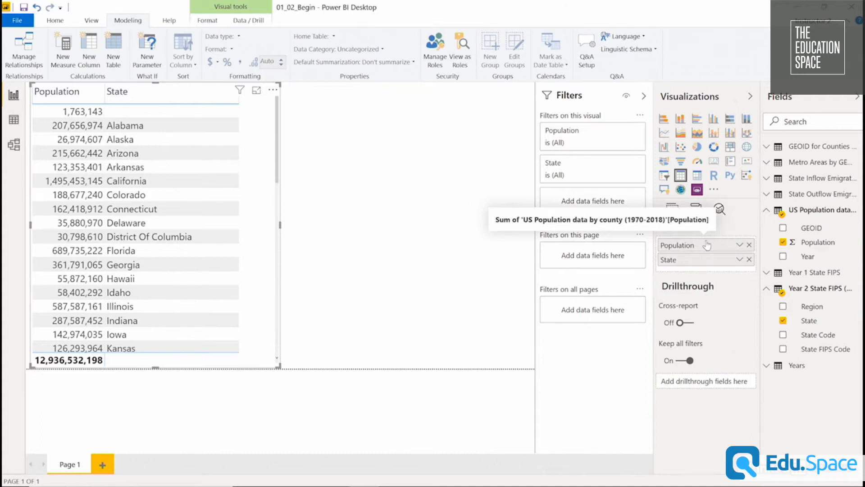
Place the Population column after State and widen the table visual.
{"action": "left_click_drag", "start_coordinate": [707, 244], "coordinate": [710, 269]}
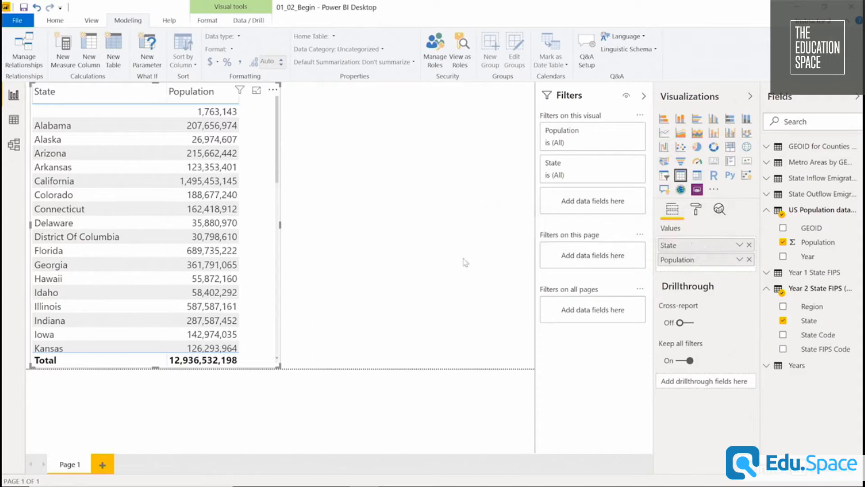
{"action": "left_click_drag", "start_coordinate": [282, 224], "coordinate": [361, 224]}
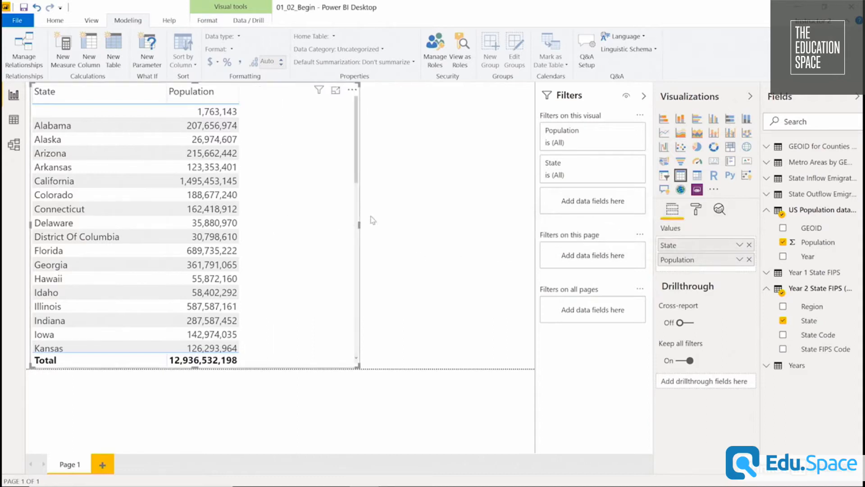
Add the Year field from the Years table between State and Population, and widen the table visual to fit all columns.
{"action": "left_click", "coordinate": [768, 366]}
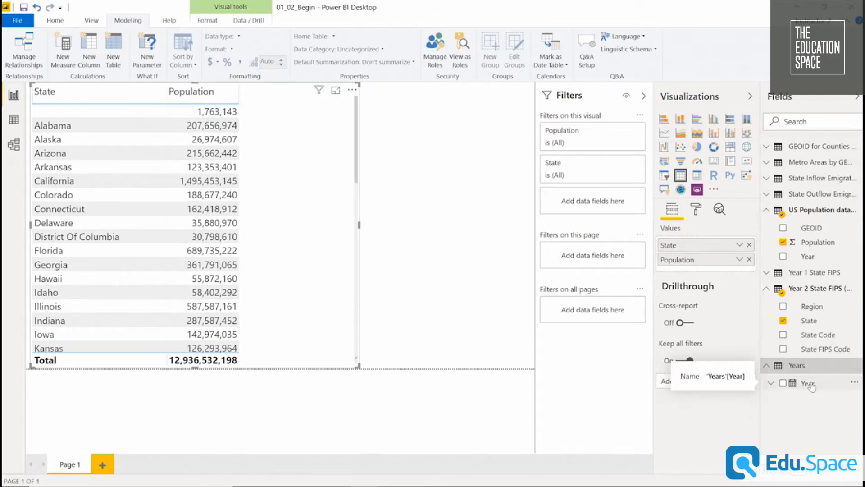
{"action": "left_click_drag", "start_coordinate": [811, 386], "coordinate": [713, 258]}
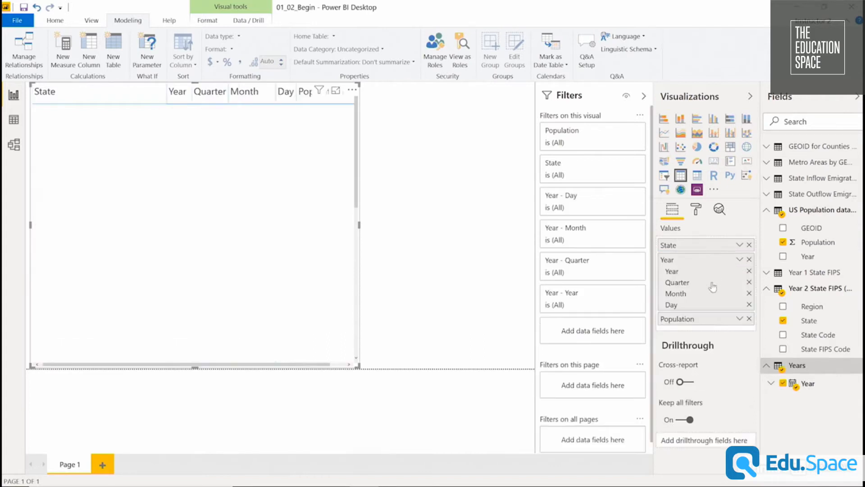
{"action": "left_click_drag", "start_coordinate": [358, 368], "coordinate": [400, 377]}
{"action": "left_click", "coordinate": [399, 378]}
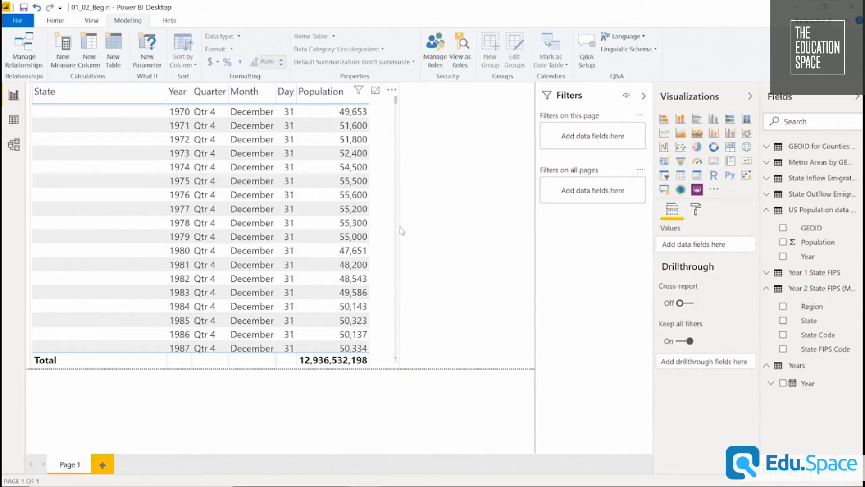
{"action": "left_click", "coordinate": [385, 157]}
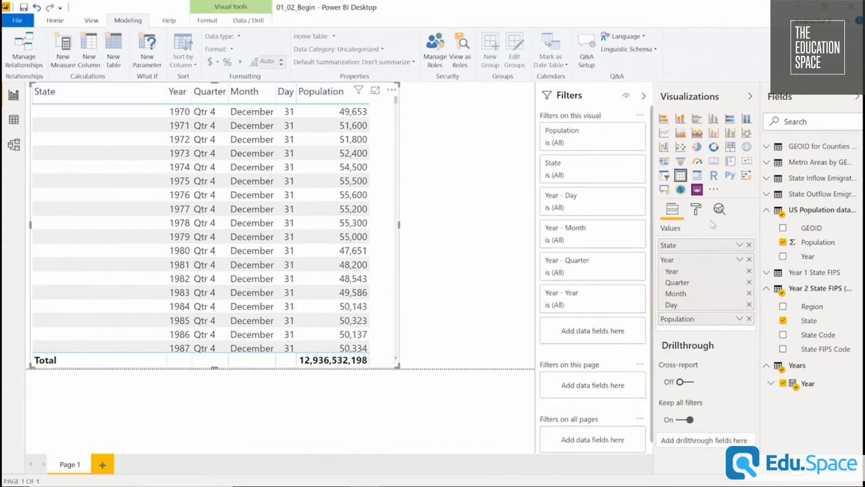
Remove the Quarter, Month and Day levels of the Year hierarchy from the table and narrow the visual.
{"action": "left_click", "coordinate": [750, 282]}
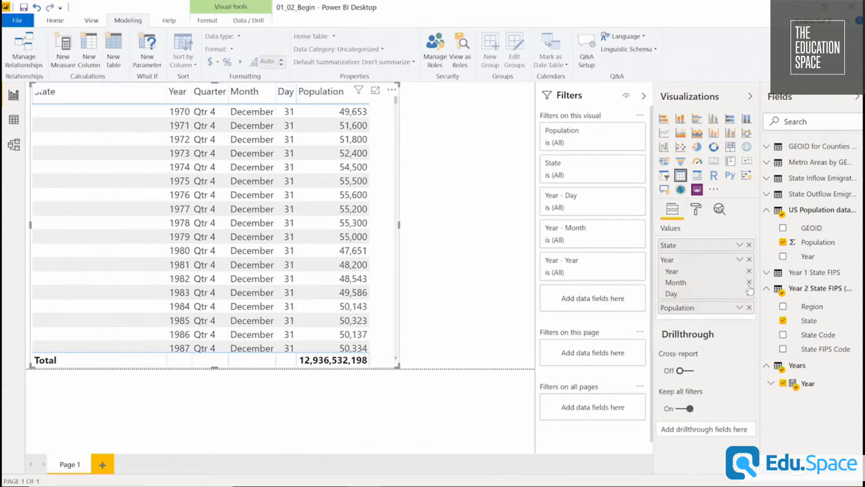
{"action": "left_click", "coordinate": [750, 282]}
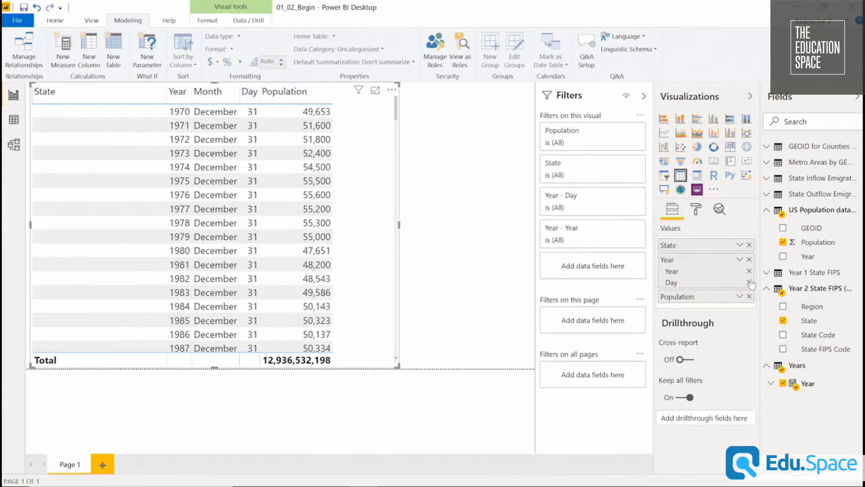
{"action": "left_click", "coordinate": [750, 282]}
{"action": "left_click_drag", "start_coordinate": [344, 189], "coordinate": [376, 189]}
{"action": "left_click_drag", "start_coordinate": [431, 225], "coordinate": [343, 231]}
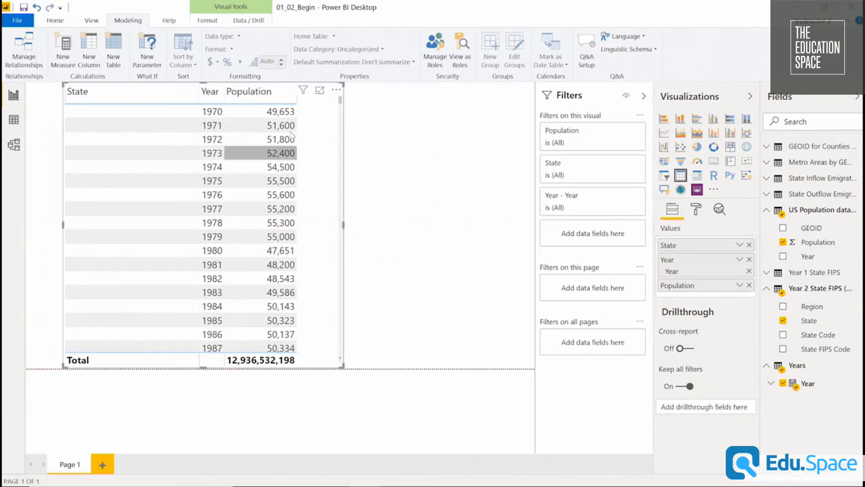
{"action": "left_click_drag", "start_coordinate": [340, 104], "coordinate": [341, 166]}
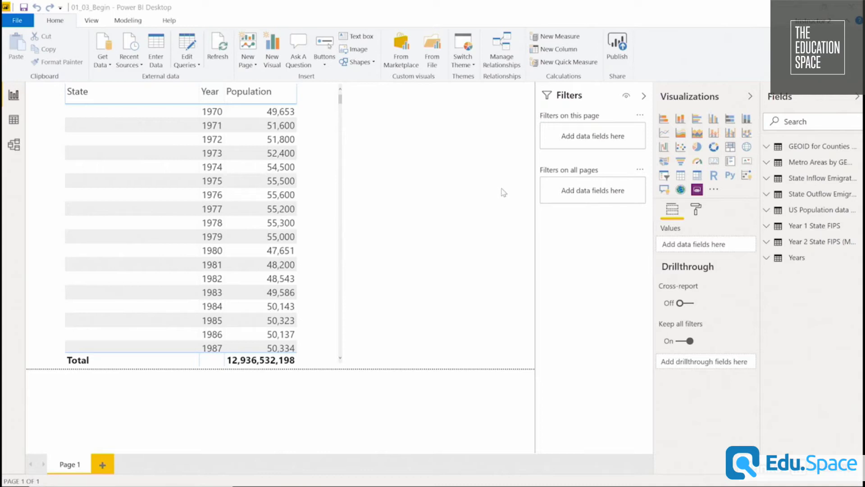
Convert the population table to a Matrix visual and move the Year field from Rows to Columns.
{"action": "left_click", "coordinate": [316, 133]}
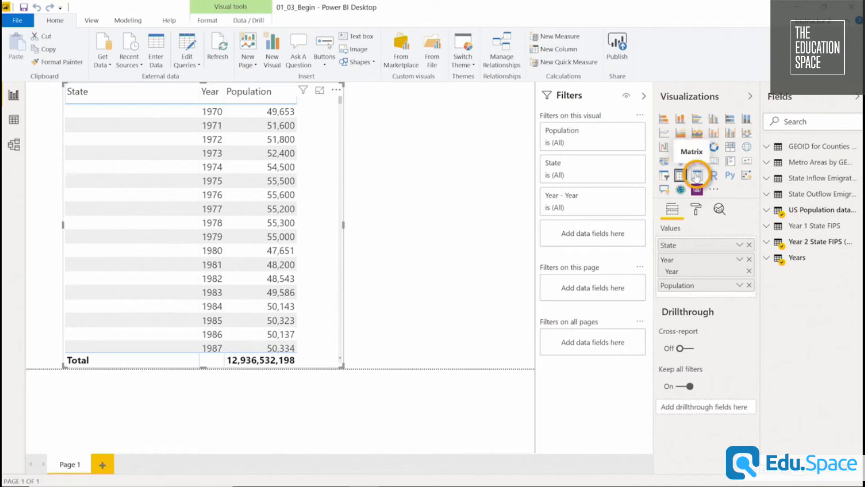
{"action": "left_click", "coordinate": [696, 176]}
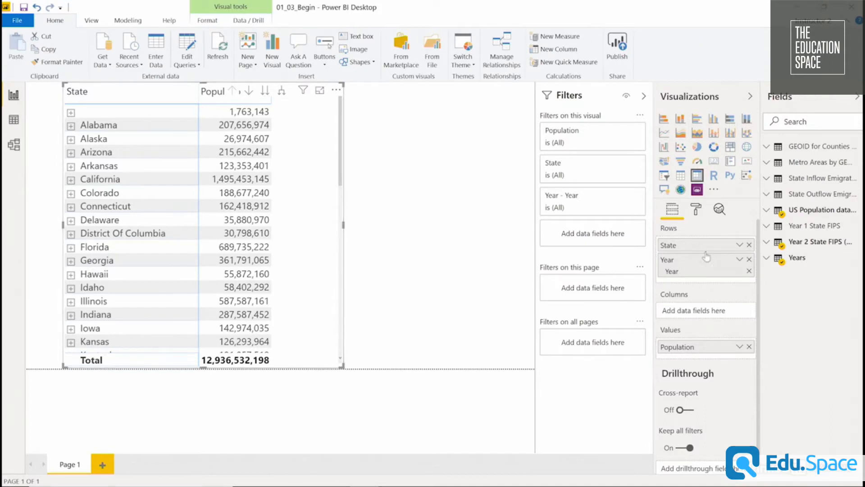
{"action": "left_click_drag", "start_coordinate": [705, 269], "coordinate": [706, 315]}
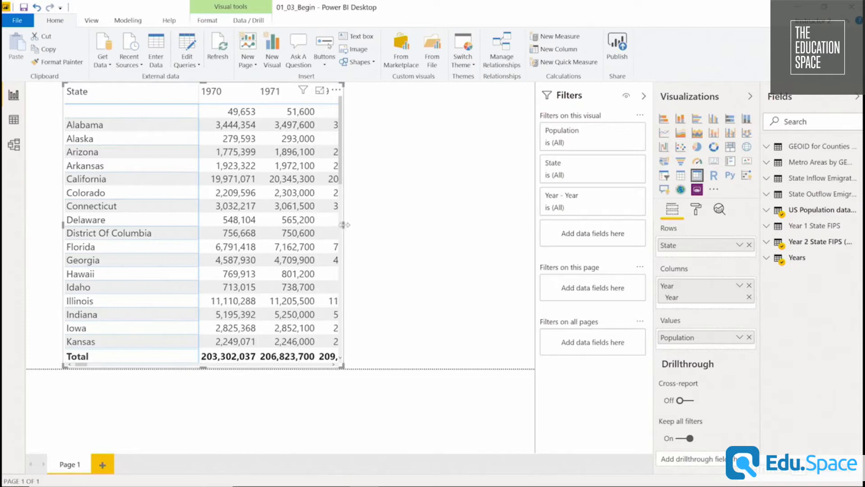
Move the matrix to the page's left edge and widen it to span the full page width.
{"action": "left_click_drag", "start_coordinate": [348, 228], "coordinate": [539, 243]}
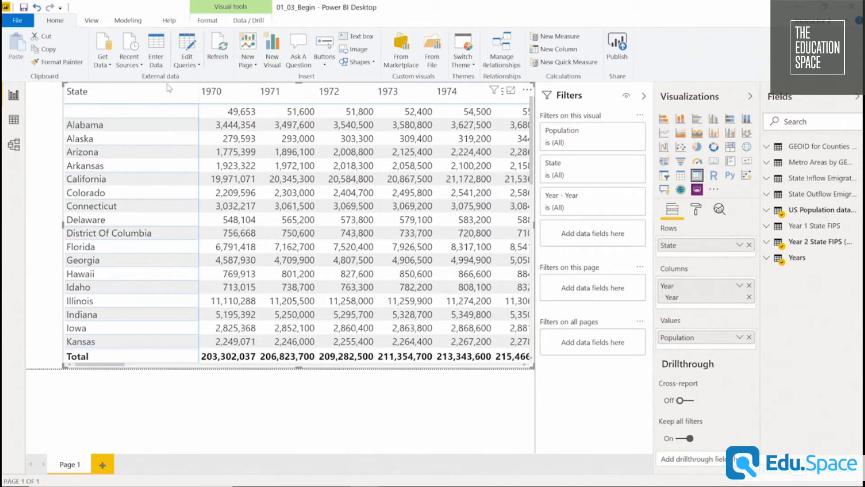
{"action": "left_click_drag", "start_coordinate": [170, 88], "coordinate": [134, 88]}
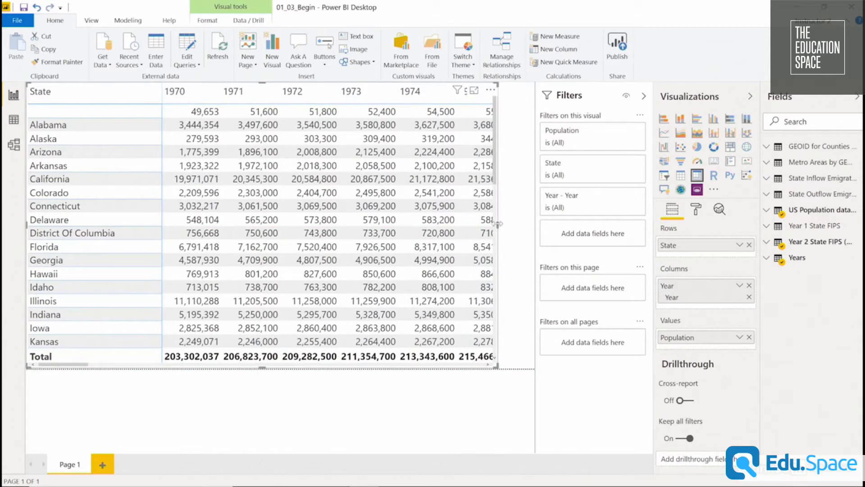
{"action": "left_click_drag", "start_coordinate": [498, 224], "coordinate": [534, 225]}
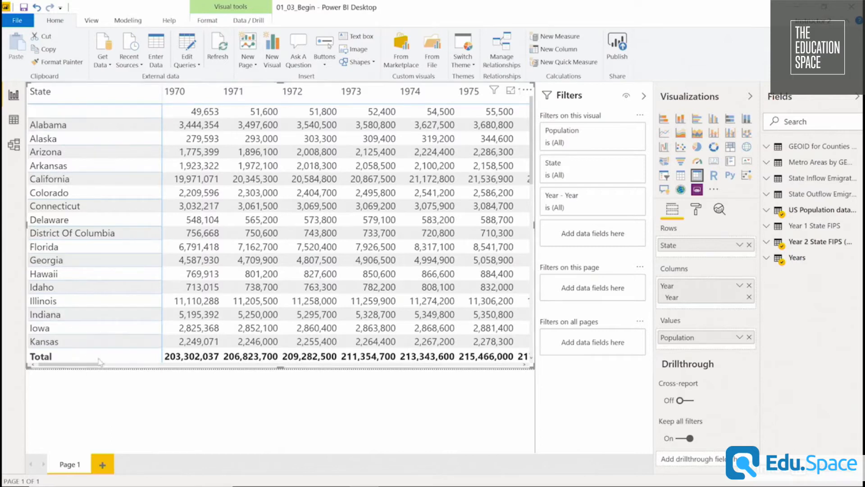
Sort the matrix by Population.
{"action": "left_click", "coordinate": [528, 91]}
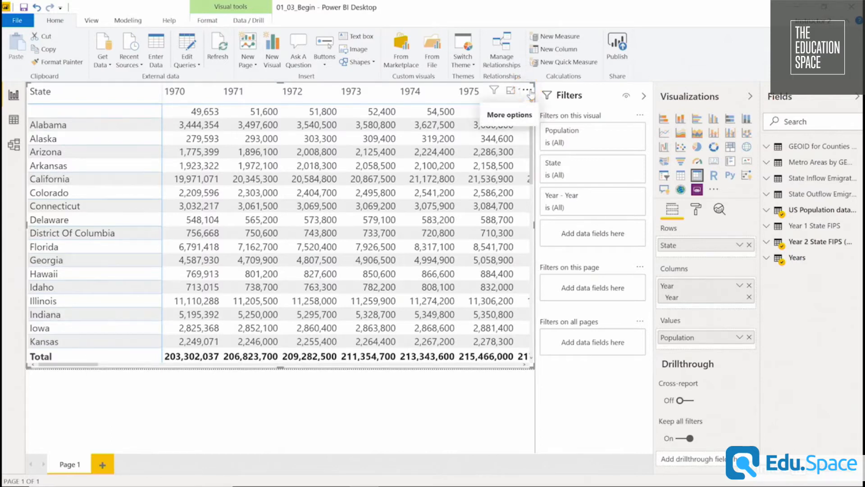
{"action": "left_click", "coordinate": [530, 93]}
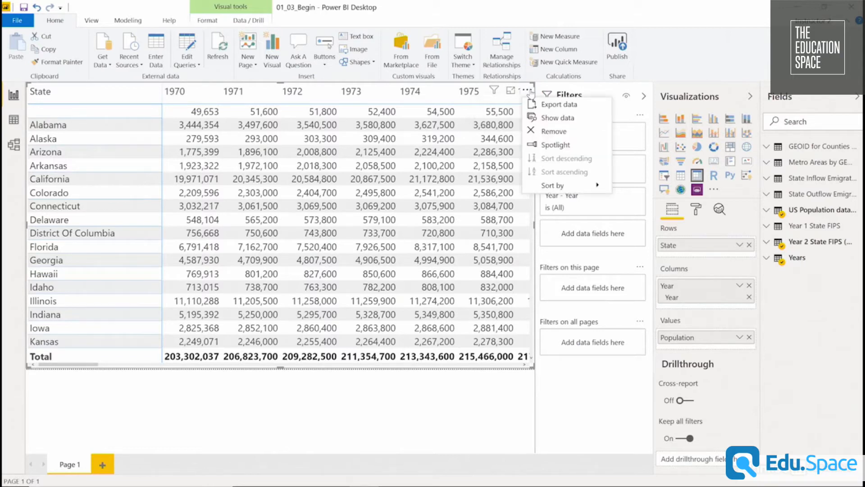
{"action": "mouse_move", "coordinate": [567, 189]}
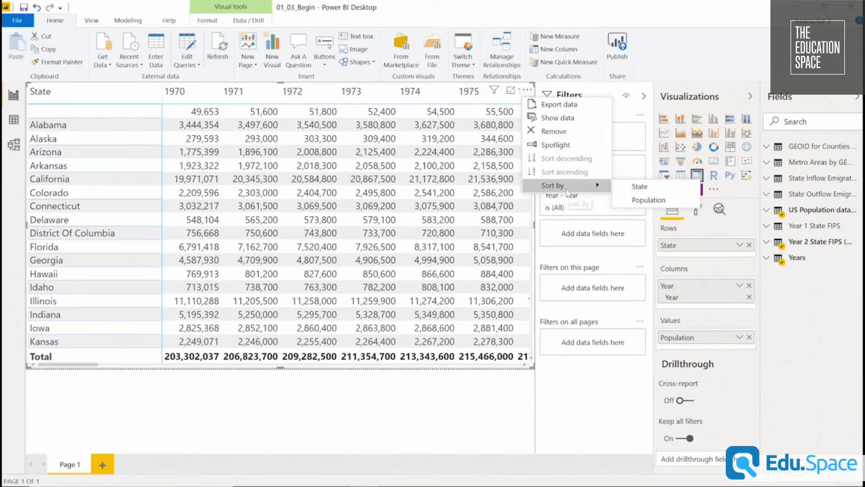
{"action": "left_click", "coordinate": [649, 201]}
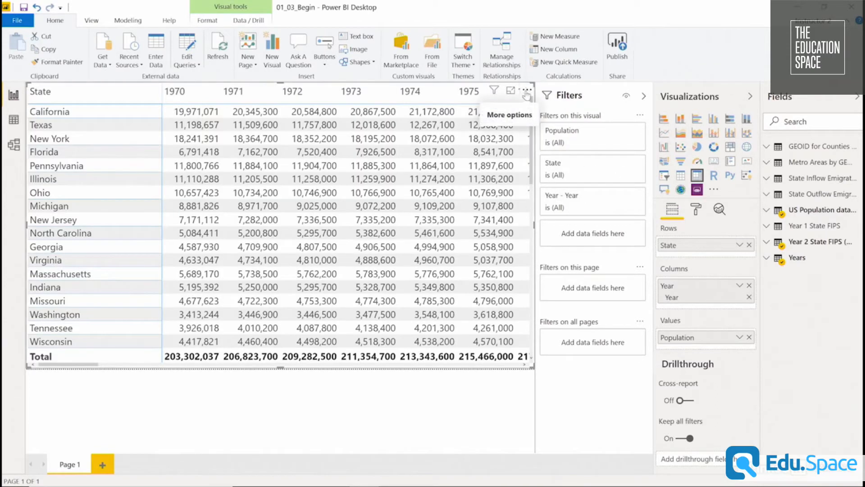
Turn off the matrix's column subtotals to remove the Total column after 2018.
{"action": "left_click_drag", "start_coordinate": [65, 364], "coordinate": [493, 364]}
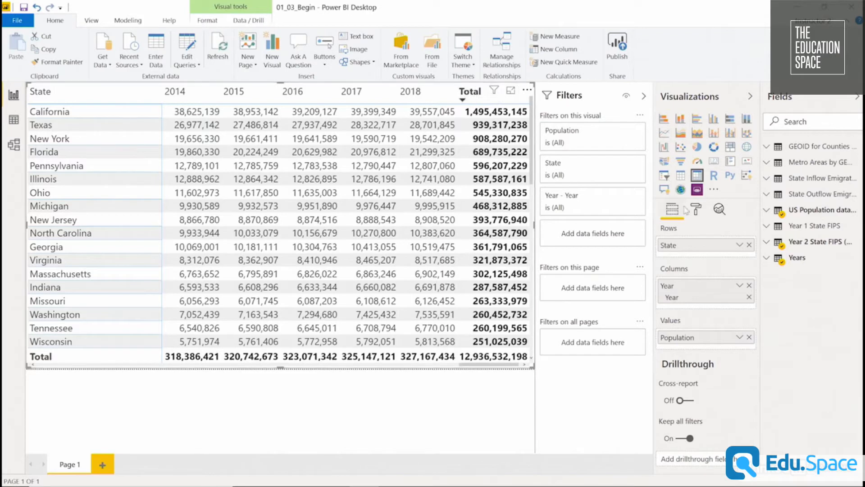
{"action": "left_click", "coordinate": [697, 211]}
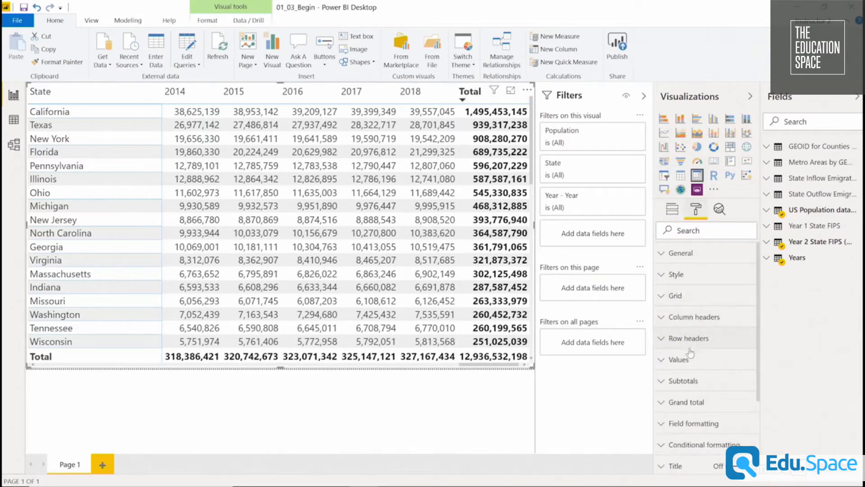
{"action": "left_click", "coordinate": [684, 382]}
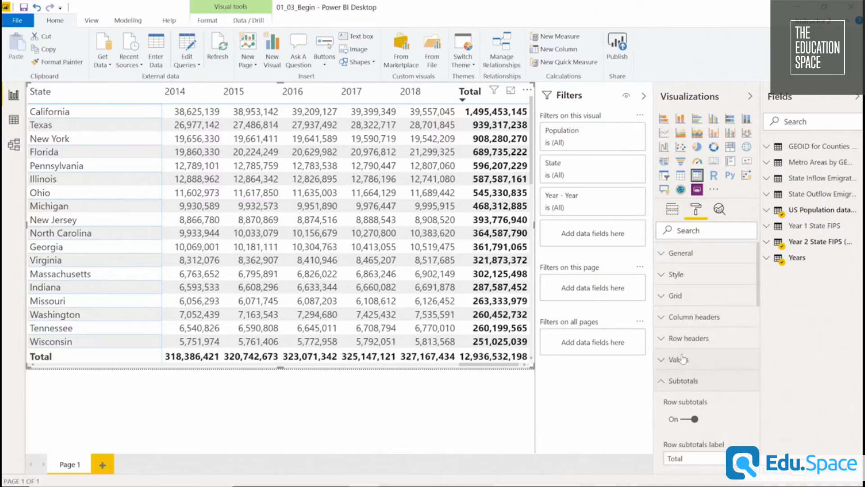
{"action": "scroll", "coordinate": [696, 354], "scroll_direction": "down", "scroll_amount": 4}
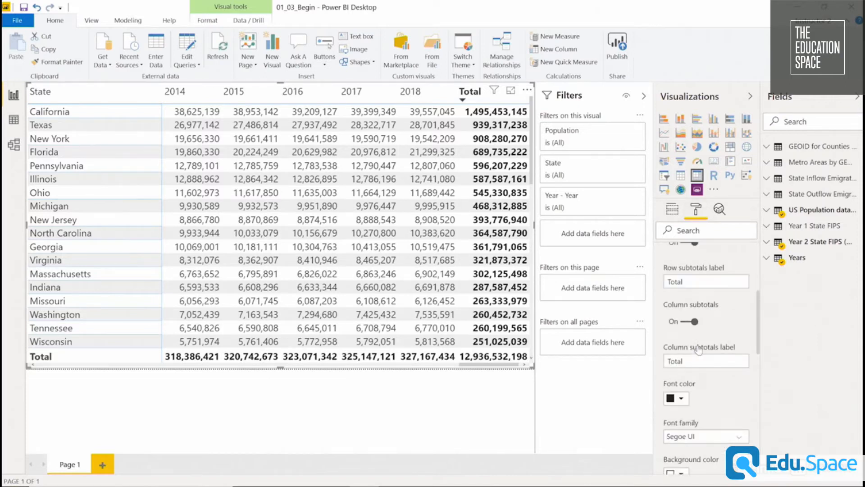
{"action": "left_click", "coordinate": [696, 321]}
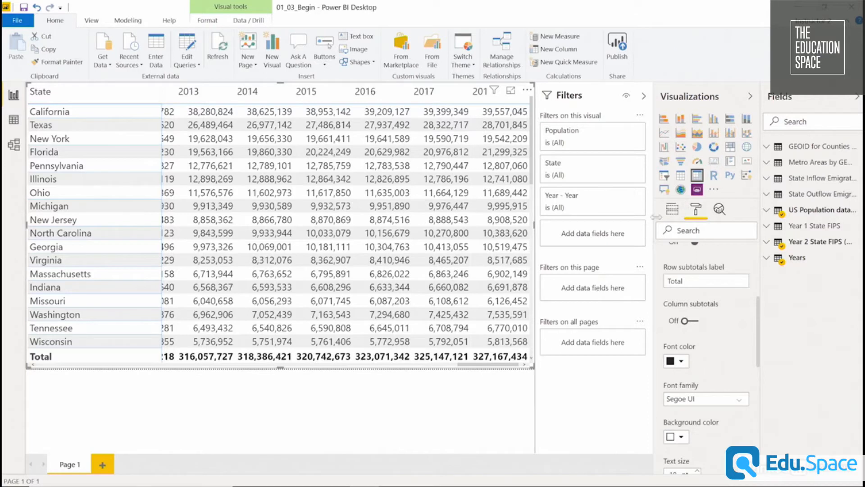
Turn on Show items with no data for the State field in the matrix rows.
{"action": "left_click", "coordinate": [673, 208]}
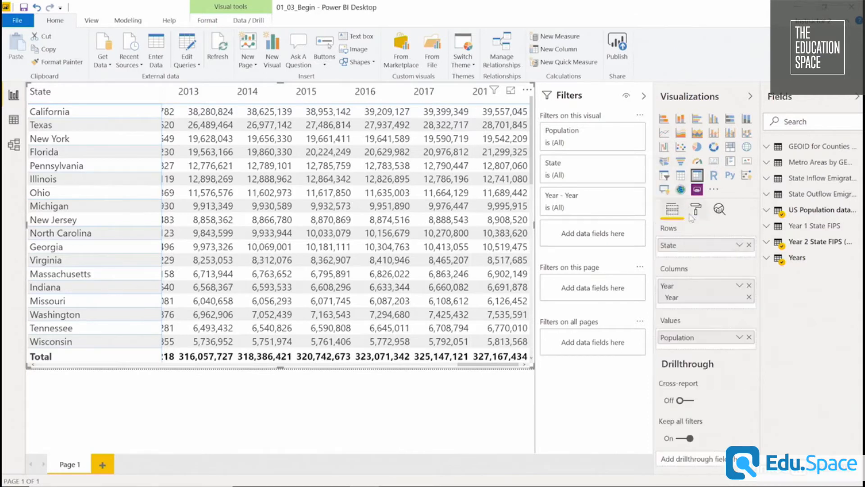
{"action": "left_click", "coordinate": [738, 245]}
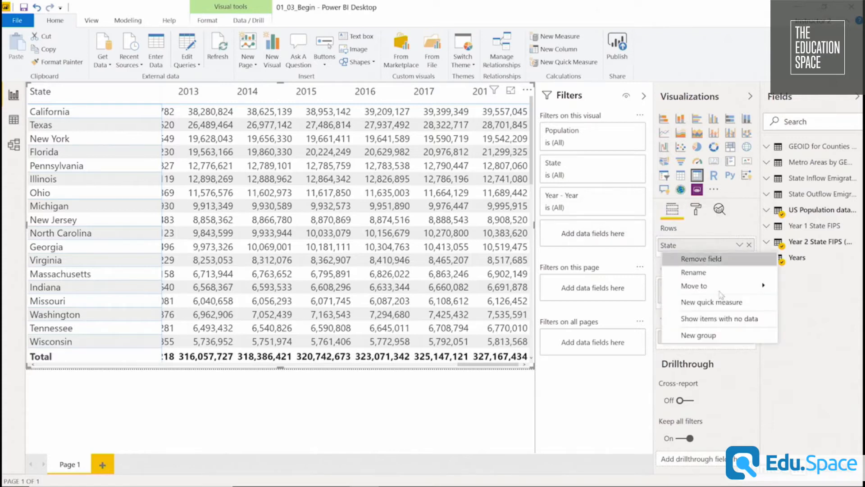
{"action": "left_click", "coordinate": [724, 319]}
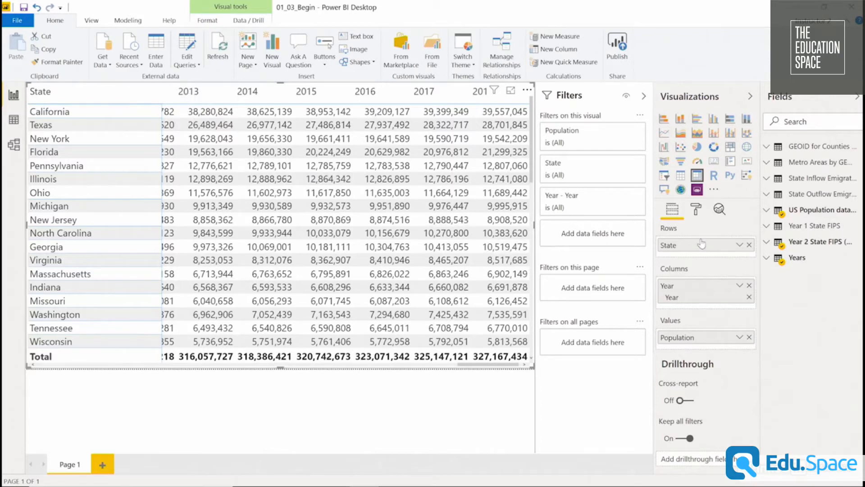
Set the matrix grid's outline color to a gray theme shade.
{"action": "left_click", "coordinate": [696, 211]}
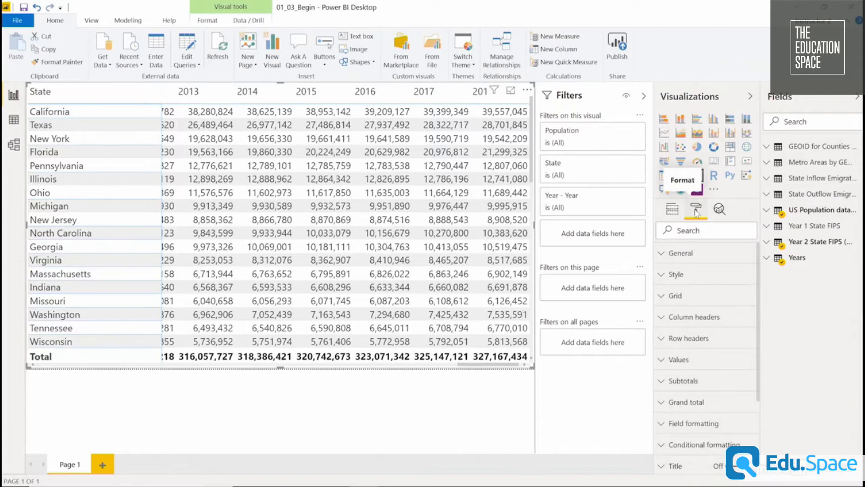
{"action": "left_click", "coordinate": [693, 297]}
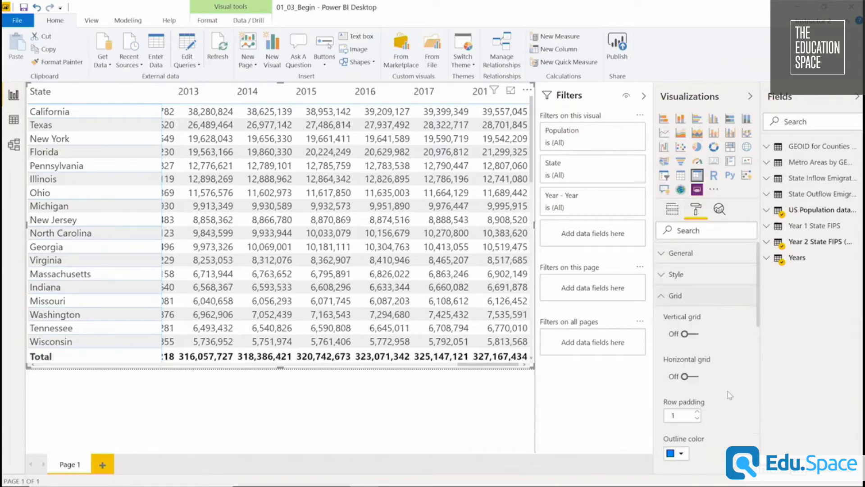
{"action": "scroll", "coordinate": [730, 395], "scroll_direction": "down", "scroll_amount": 2}
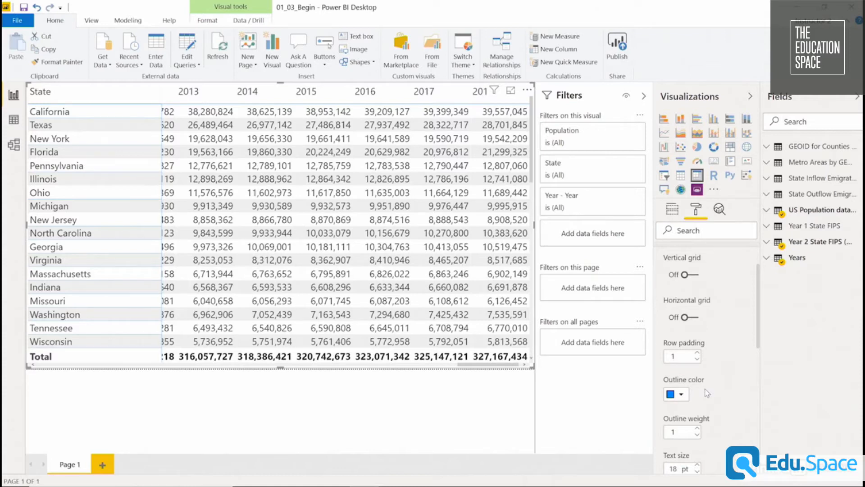
{"action": "left_click", "coordinate": [683, 396]}
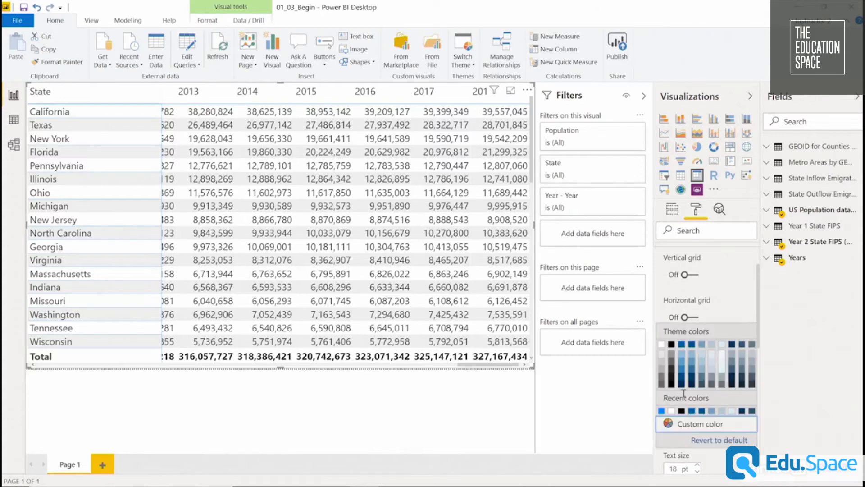
{"action": "left_click", "coordinate": [661, 366]}
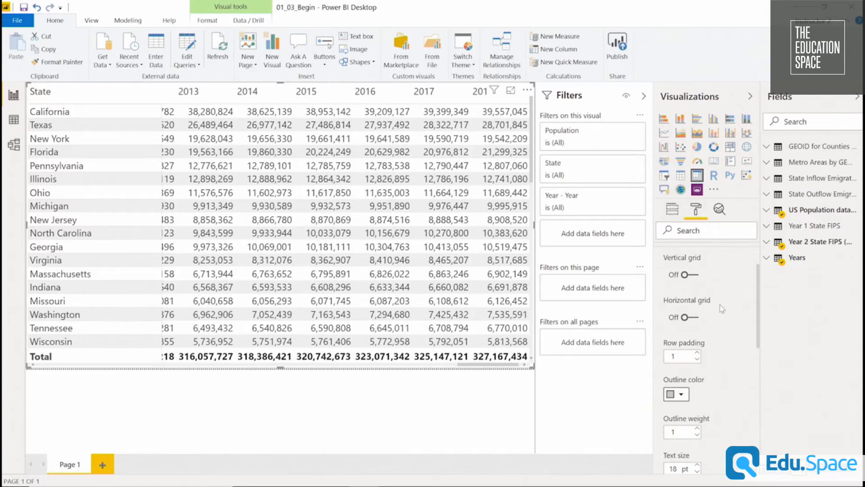
{"action": "scroll", "coordinate": [721, 311], "scroll_direction": "up", "scroll_amount": 2}
{"action": "left_click", "coordinate": [679, 295]}
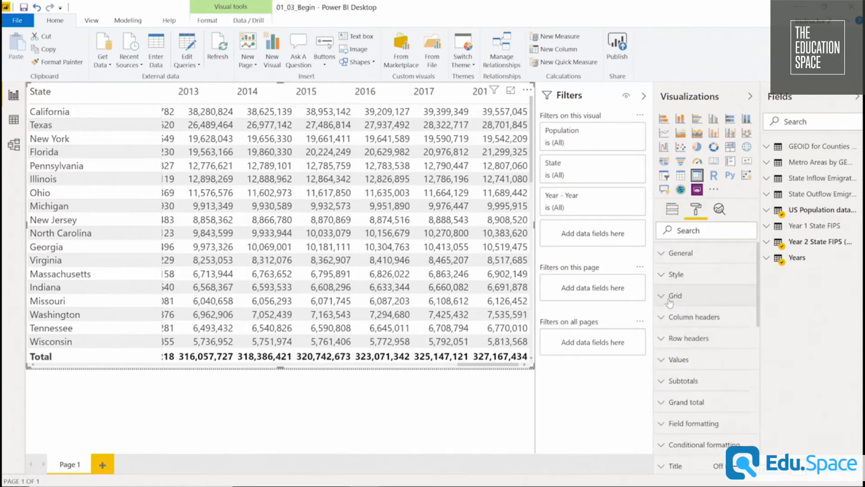
Turn on the matrix title and set its text to "US Population Numbers by State and Year".
{"action": "scroll", "coordinate": [699, 356], "scroll_direction": "down", "scroll_amount": 3}
{"action": "left_click", "coordinate": [696, 359]}
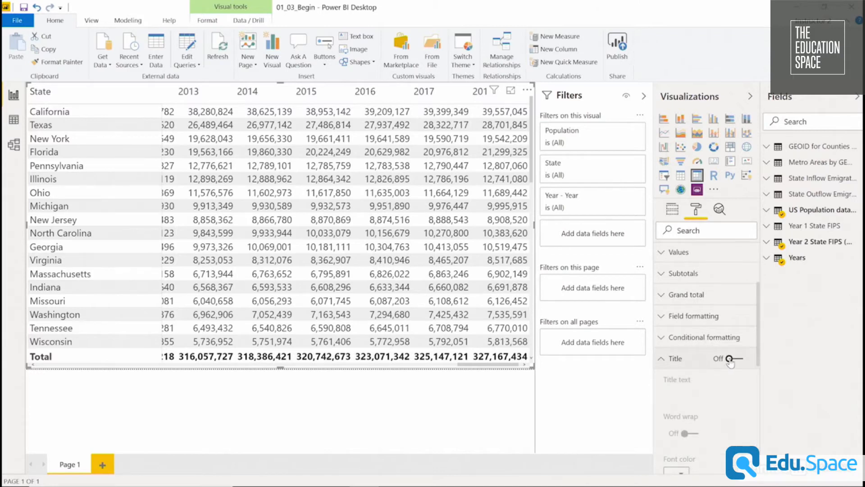
{"action": "left_click", "coordinate": [730, 361]}
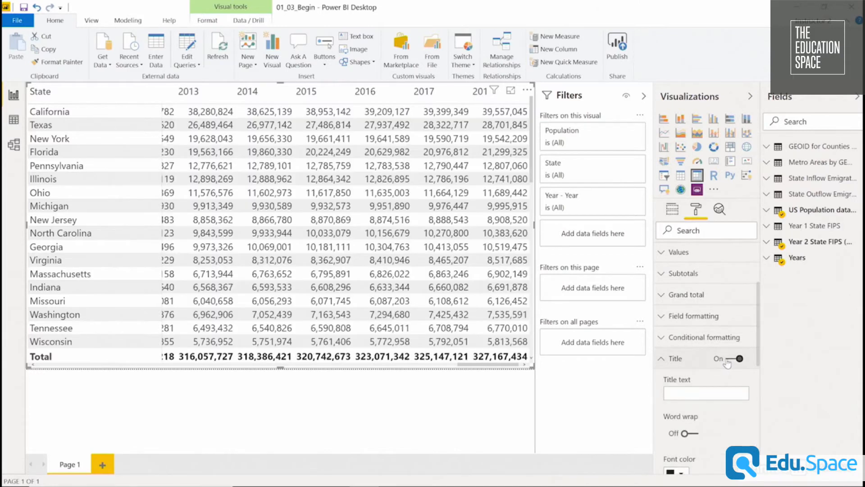
{"action": "scroll", "coordinate": [717, 356], "scroll_direction": "down", "scroll_amount": 1}
{"action": "left_click", "coordinate": [706, 334]}
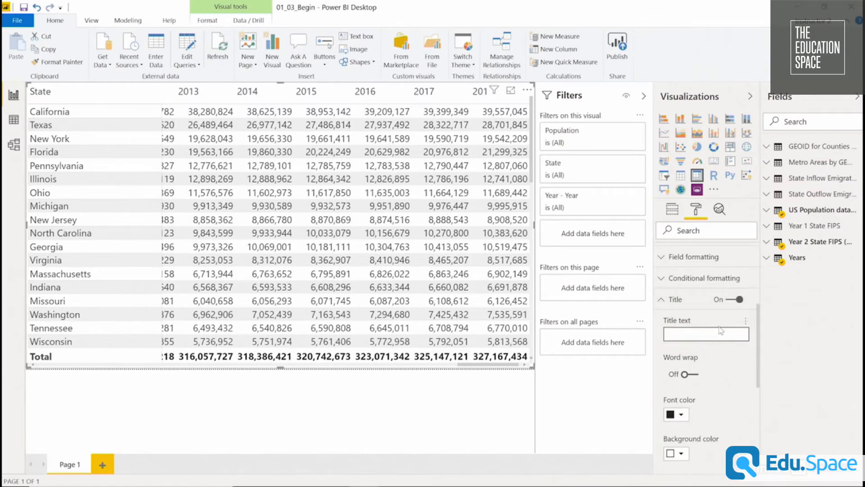
{"action": "type", "text": "US Popu"}
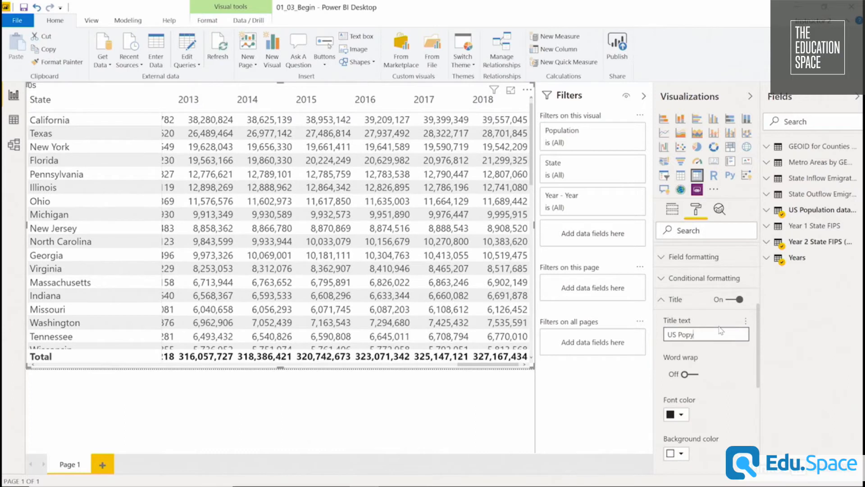
{"action": "type", "text": "lat"}
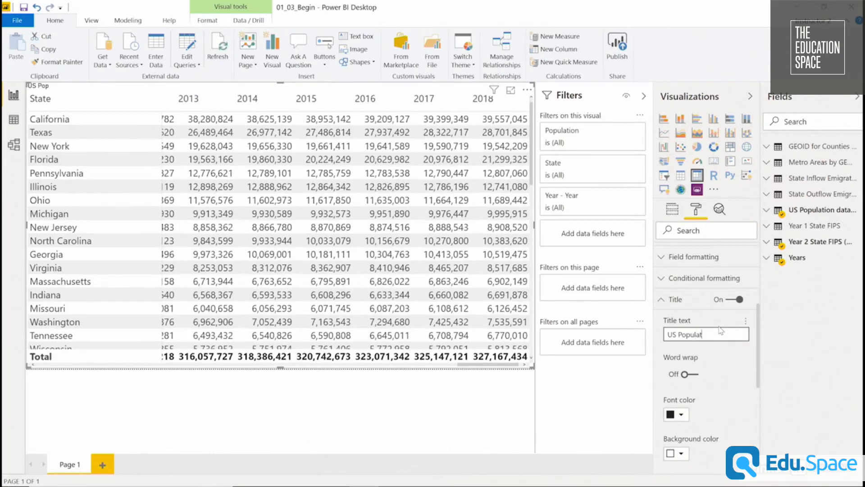
{"action": "type", "text": "ion Numbers by State an"}
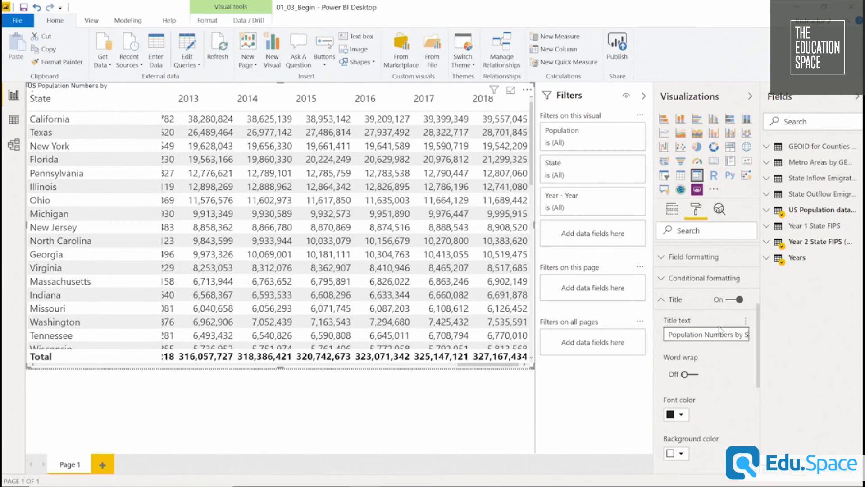
{"action": "type", "text": "d Year"}
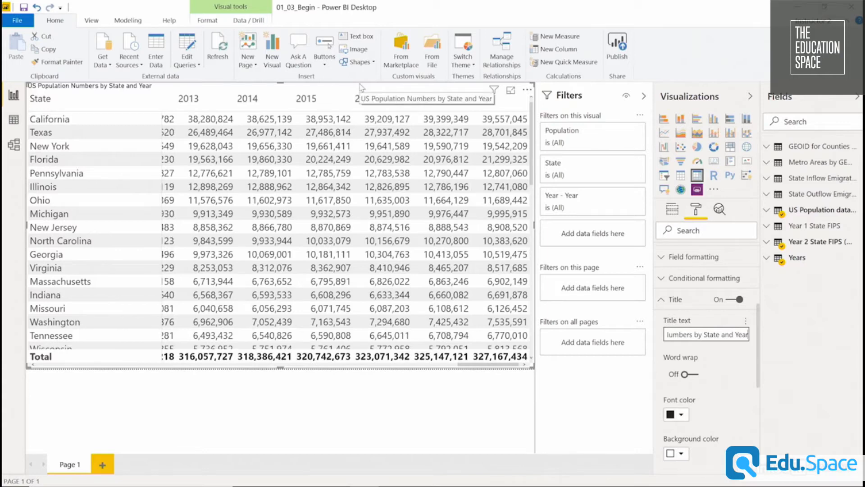
Try centering the matrix title and return it to left alignment.
{"action": "scroll", "coordinate": [706, 402], "scroll_direction": "down", "scroll_amount": 1}
{"action": "scroll", "coordinate": [706, 401], "scroll_direction": "down", "scroll_amount": 3}
{"action": "left_click", "coordinate": [685, 433]}
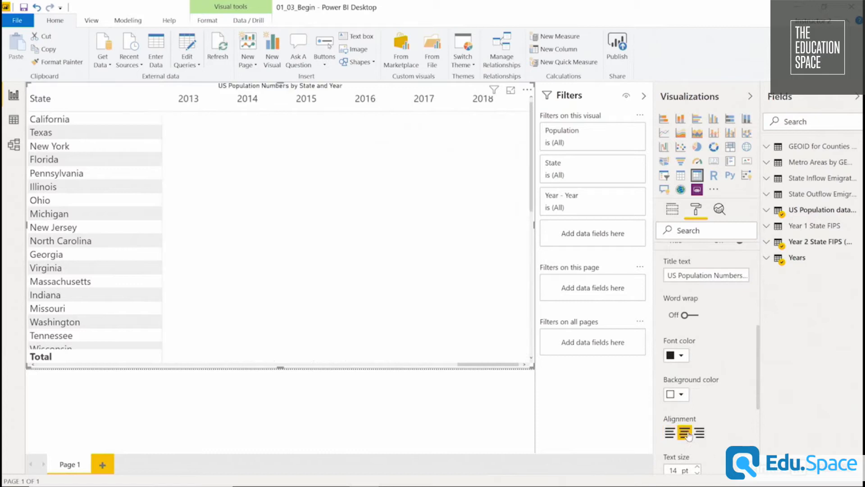
{"action": "left_click", "coordinate": [669, 433]}
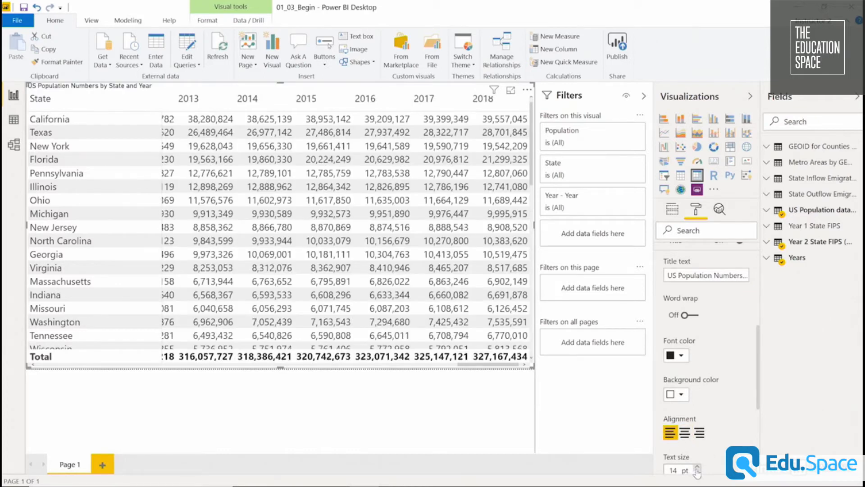
Set the matrix title's text size to 20 pt and its font color to a black theme shade.
{"action": "left_click", "coordinate": [697, 468]}
{"action": "left_click", "coordinate": [698, 468]}
{"action": "left_click", "coordinate": [697, 468]}
{"action": "left_click", "coordinate": [697, 469]}
{"action": "left_click", "coordinate": [697, 469]}
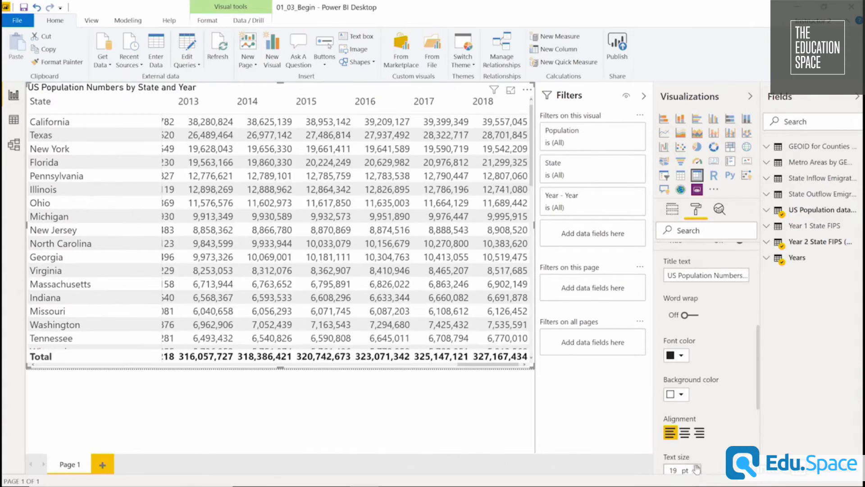
{"action": "left_click", "coordinate": [697, 469]}
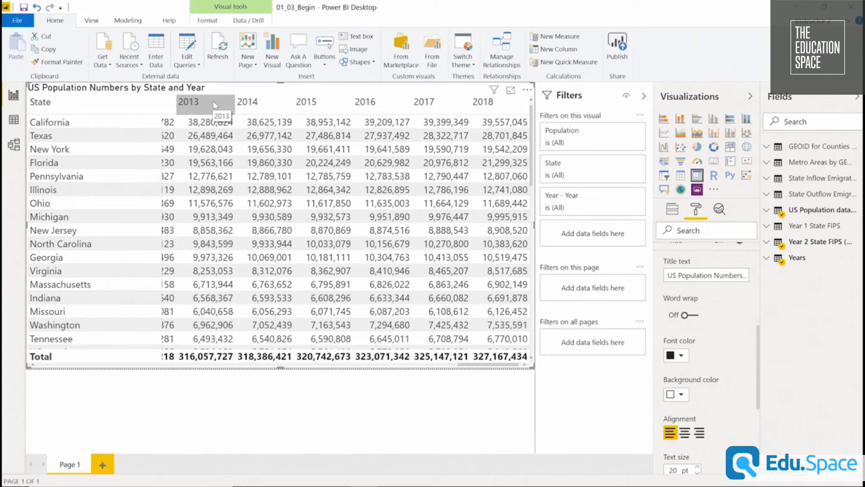
{"action": "left_click", "coordinate": [682, 356]}
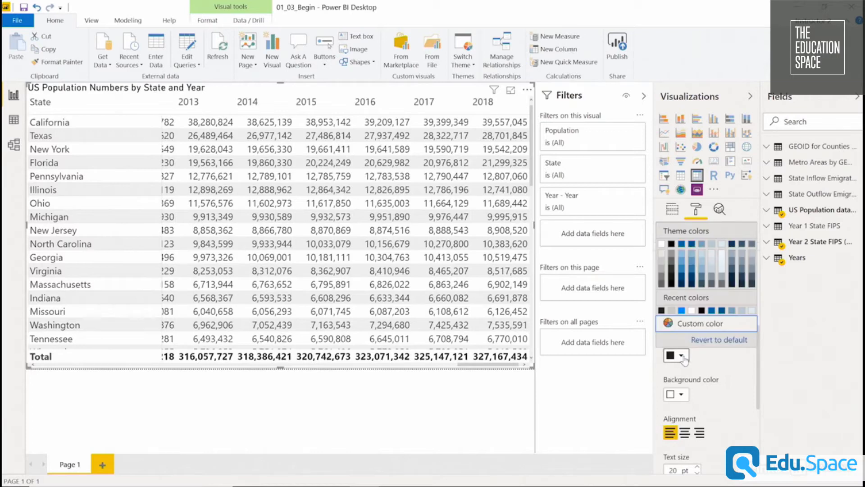
{"action": "left_click", "coordinate": [672, 275]}
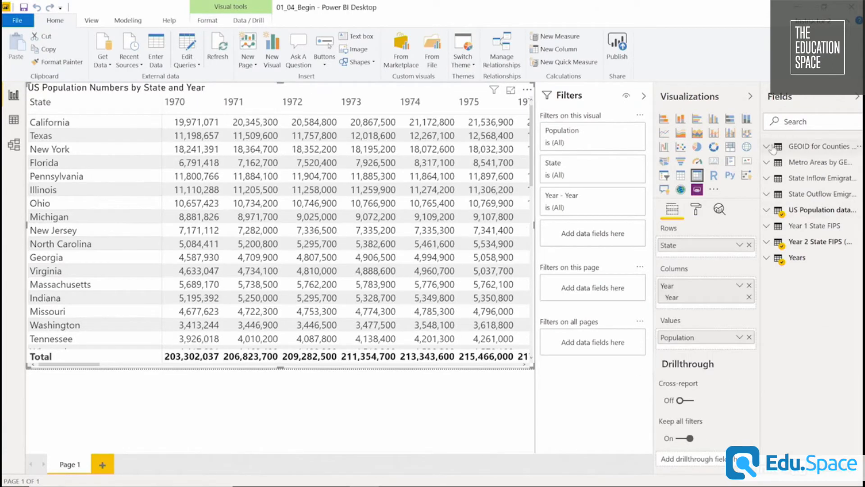
Set the data category of the County field in the GEOID for Counties and States table to County.
{"action": "left_click", "coordinate": [768, 148]}
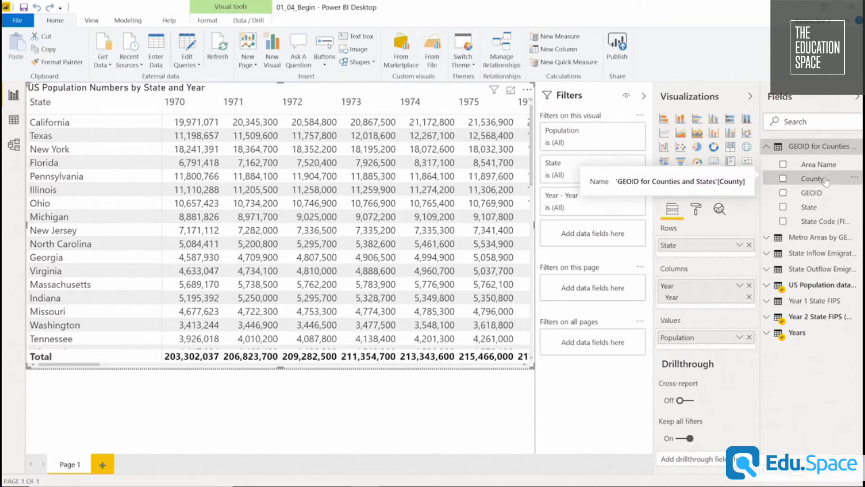
{"action": "left_click", "coordinate": [129, 22]}
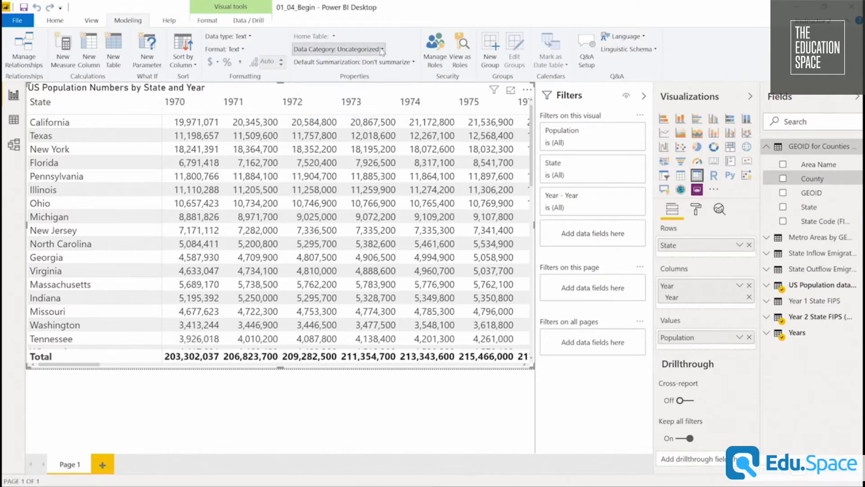
{"action": "left_click", "coordinate": [376, 50]}
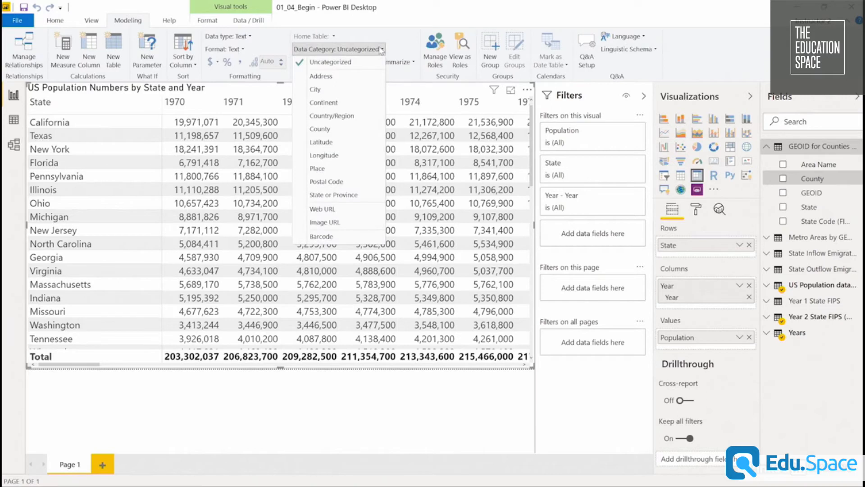
{"action": "left_click", "coordinate": [351, 132]}
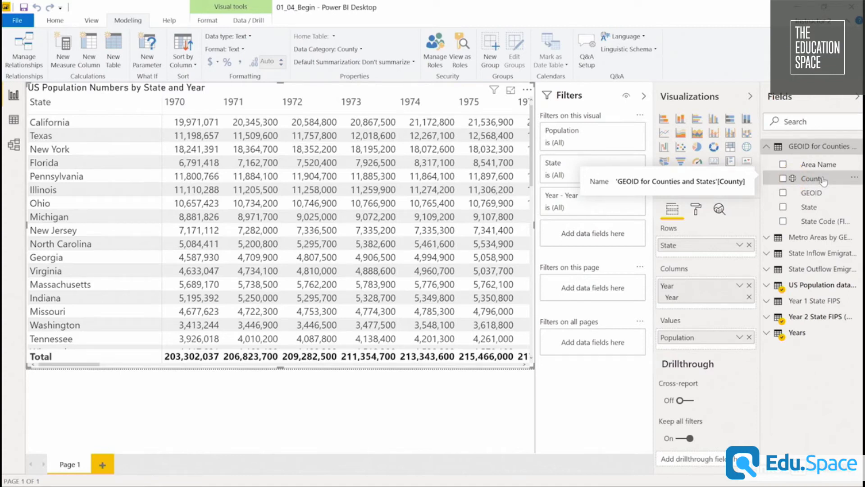
Categorize the State field of the GEOID for Counties and States table as State or Province.
{"action": "left_click", "coordinate": [821, 208]}
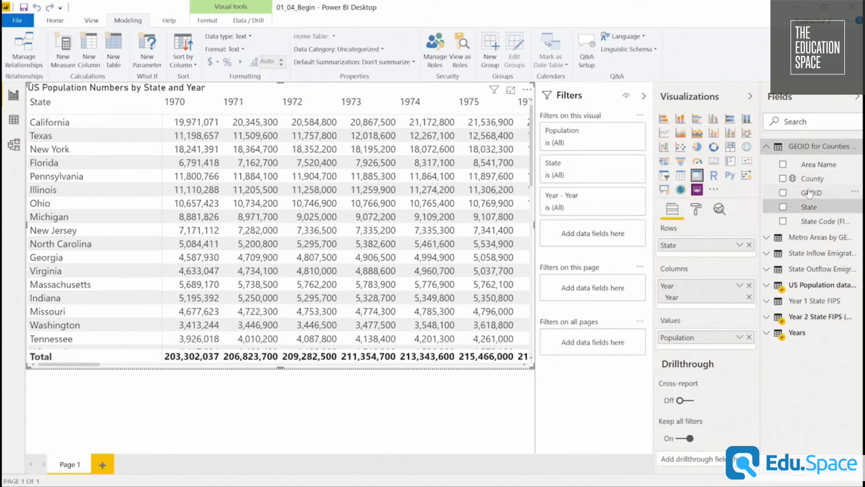
{"action": "left_click", "coordinate": [357, 49]}
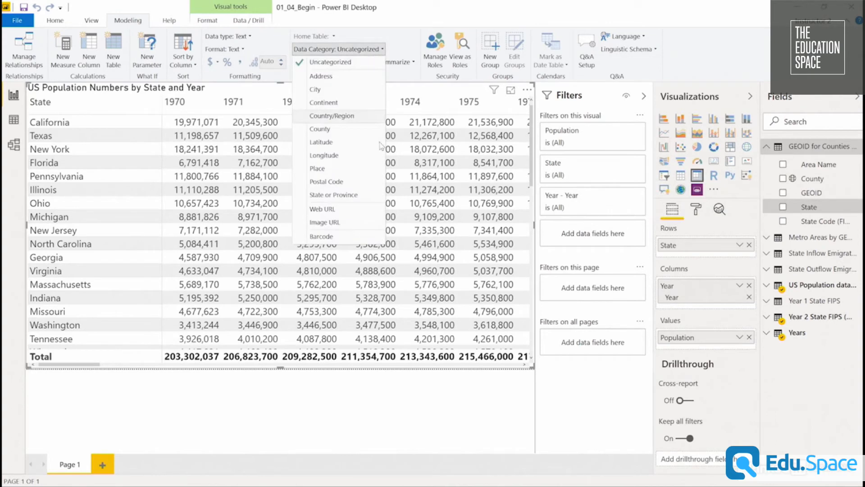
{"action": "left_click", "coordinate": [348, 195]}
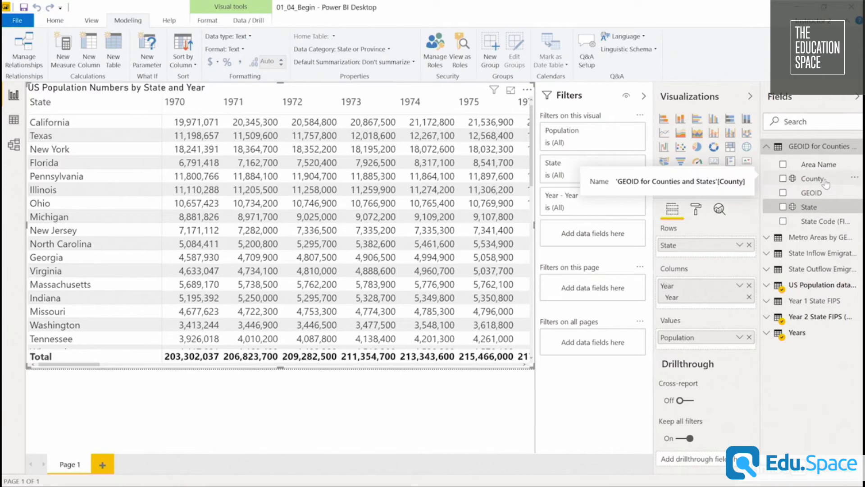
Create a hierarchy with County beneath State and name it "US Geographical Hierarchy".
{"action": "left_click_drag", "start_coordinate": [826, 183], "coordinate": [832, 211]}
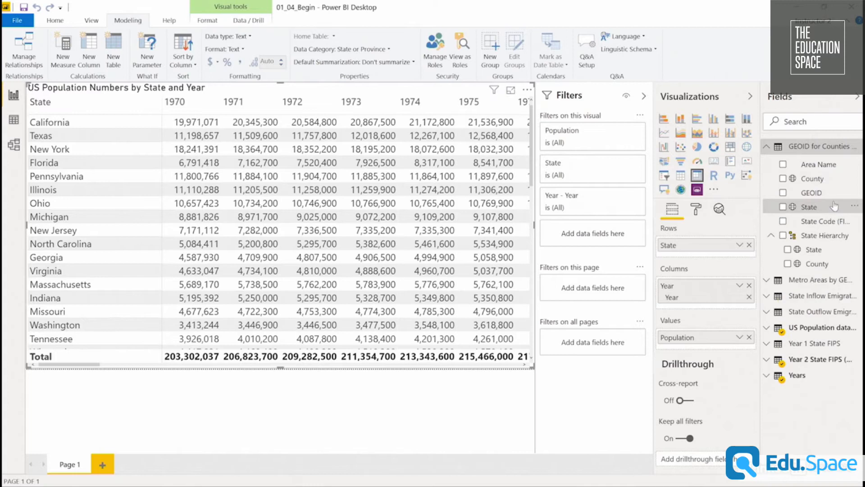
{"action": "double_click", "coordinate": [825, 235]}
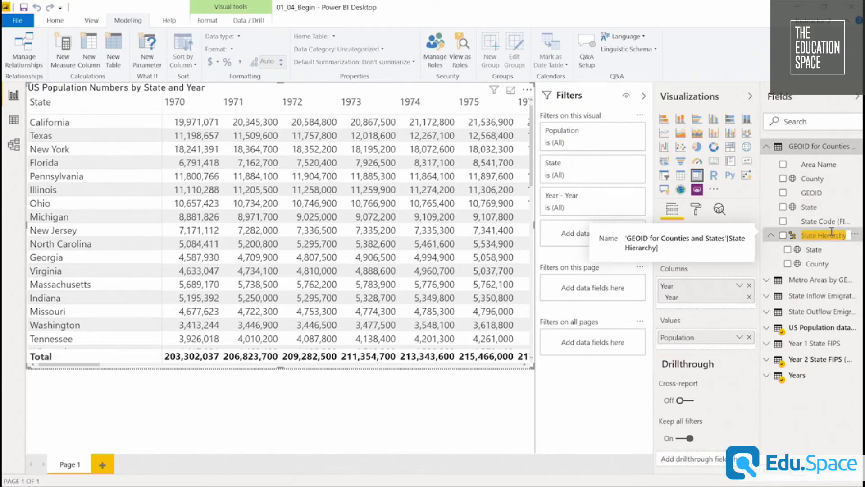
{"action": "type", "text": "US"}
{"action": "type", "text": " Geographical H"}
{"action": "type", "text": "ierarchy"}
{"action": "key", "text": "Return"}
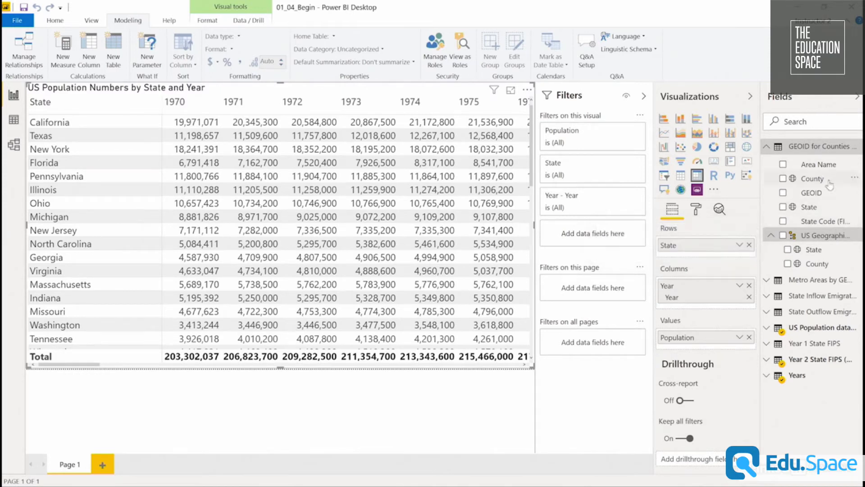
Replace the standalone State field in the matrix rows with the US Geographical Hierarchy.
{"action": "left_click_drag", "start_coordinate": [824, 235], "coordinate": [719, 252]}
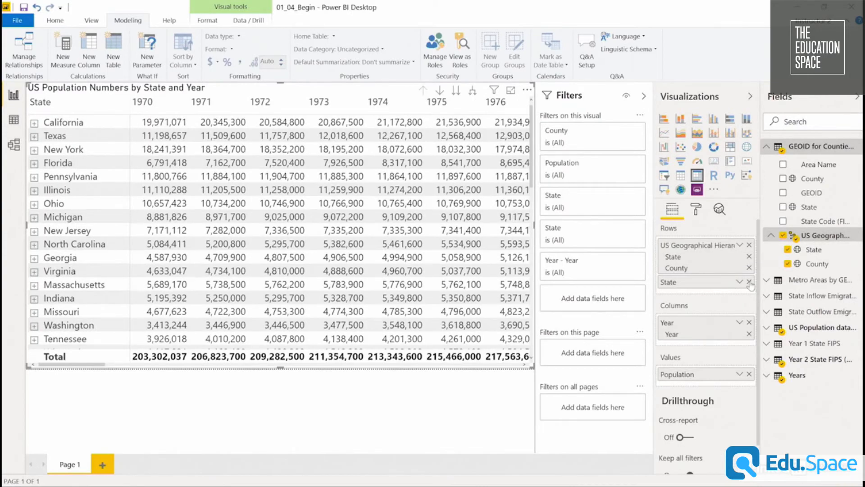
{"action": "left_click", "coordinate": [750, 282]}
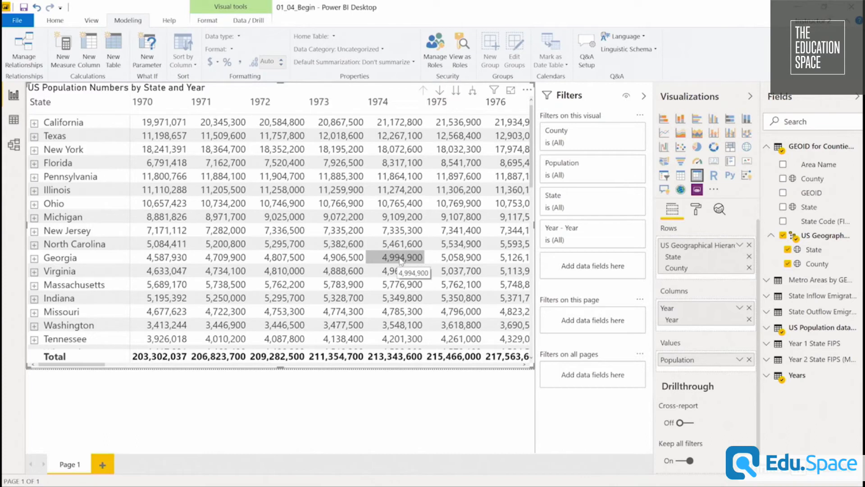
Show the whole matrix at the next hierarchy level, County, and drill back up to State.
{"action": "left_click", "coordinate": [457, 91]}
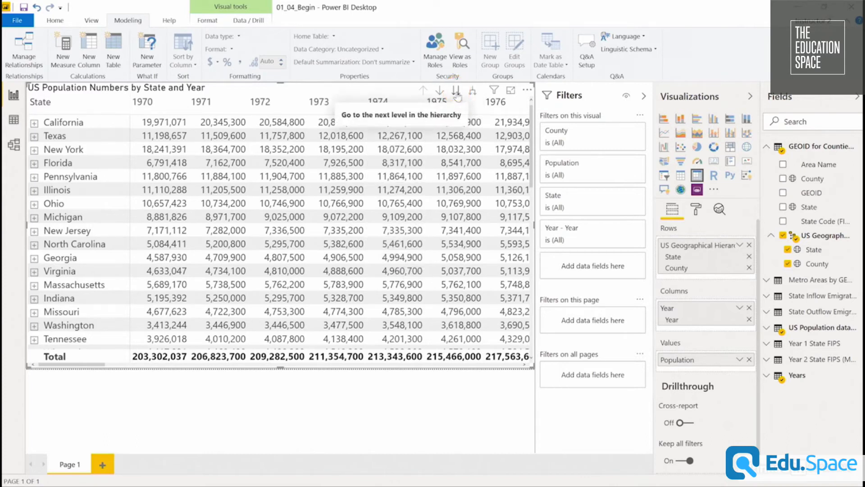
{"action": "left_click", "coordinate": [456, 94]}
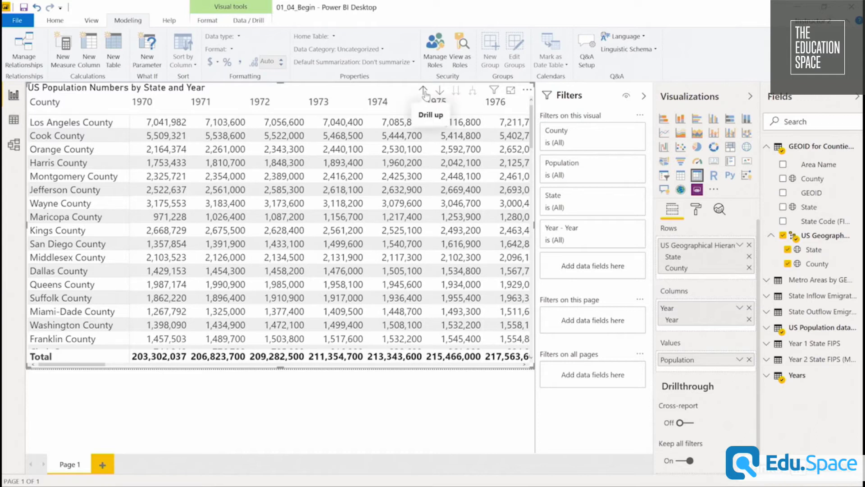
{"action": "left_click", "coordinate": [424, 91]}
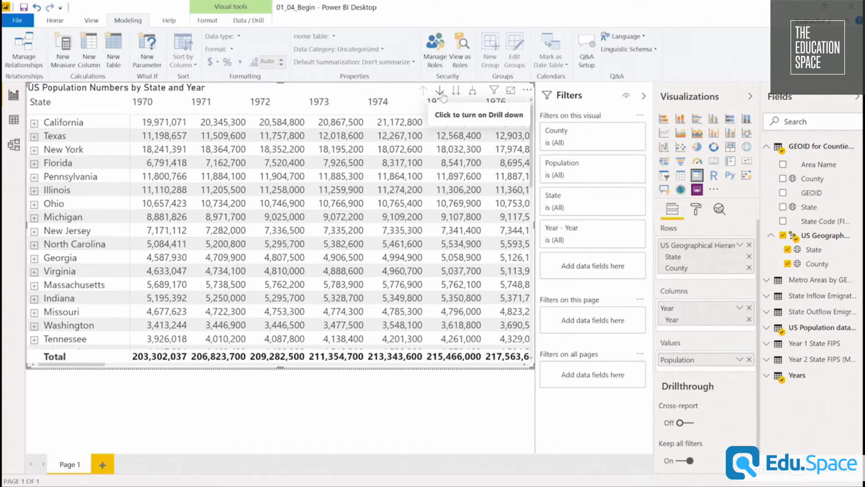
Turn on drill-down mode and drill into California to examine its county populations.
{"action": "left_click", "coordinate": [441, 92]}
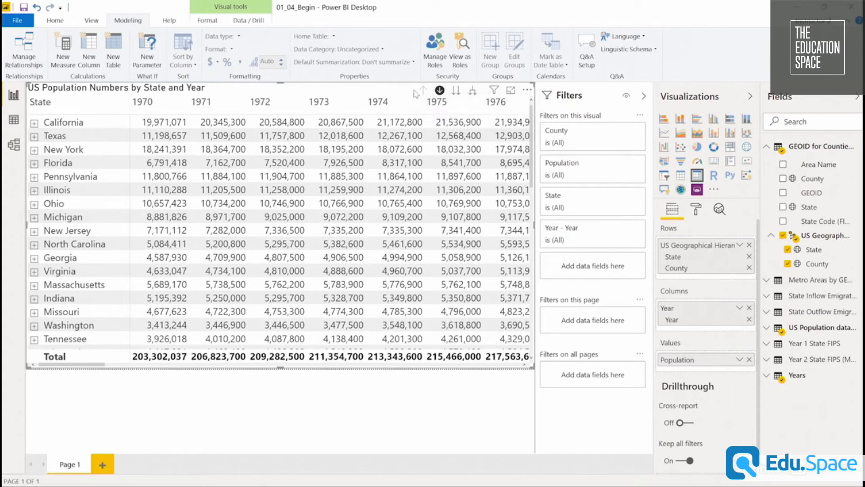
{"action": "left_click", "coordinate": [68, 123]}
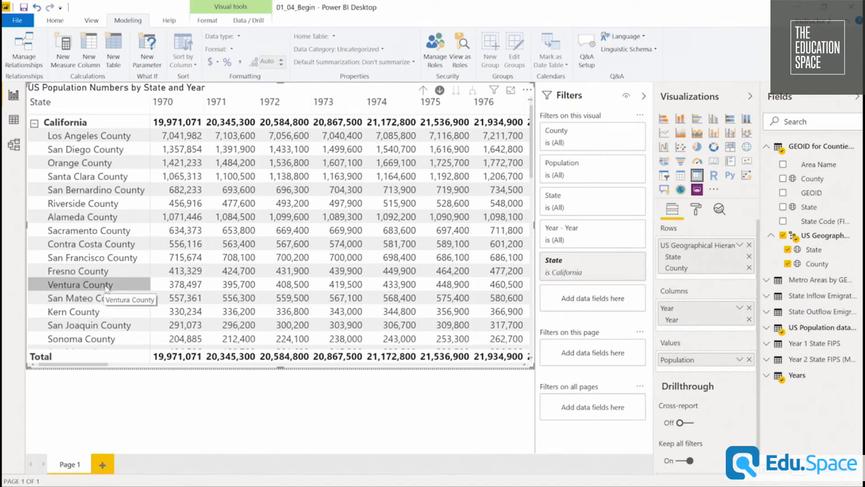
{"action": "scroll", "coordinate": [108, 289], "scroll_direction": "down", "scroll_amount": 15}
{"action": "scroll", "coordinate": [117, 284], "scroll_direction": "down", "scroll_amount": 1}
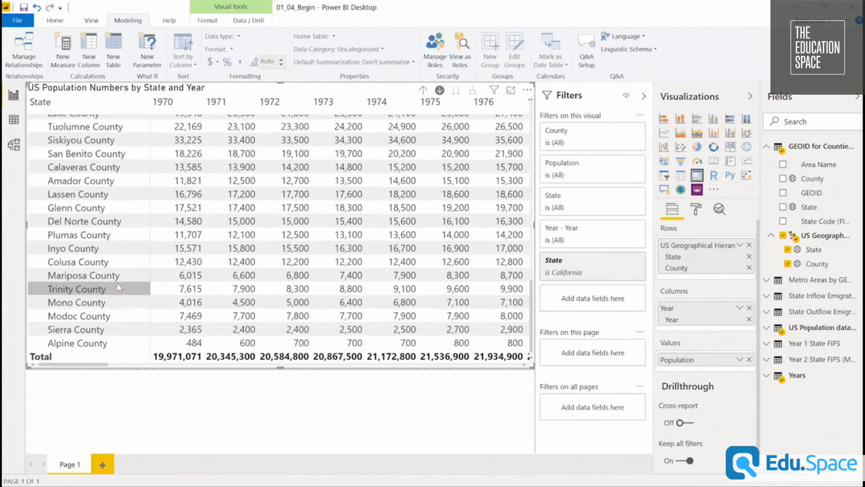
{"action": "scroll", "coordinate": [121, 280], "scroll_direction": "up", "scroll_amount": 10}
{"action": "scroll", "coordinate": [122, 277], "scroll_direction": "up", "scroll_amount": 5}
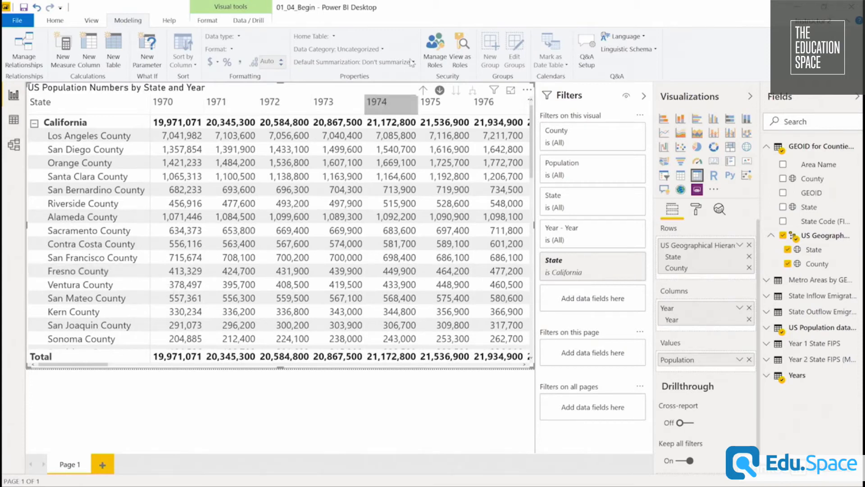
Drill back up from California and expand all states down one level to list their counties.
{"action": "left_click", "coordinate": [423, 90]}
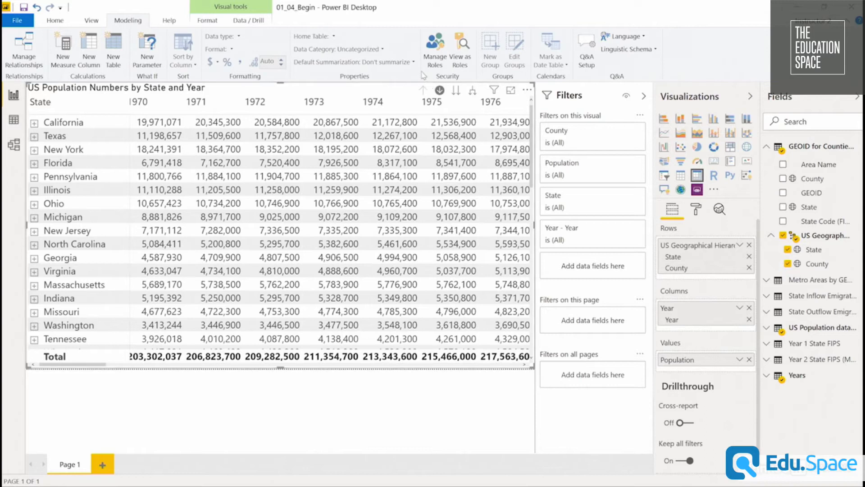
{"action": "left_click", "coordinate": [472, 92]}
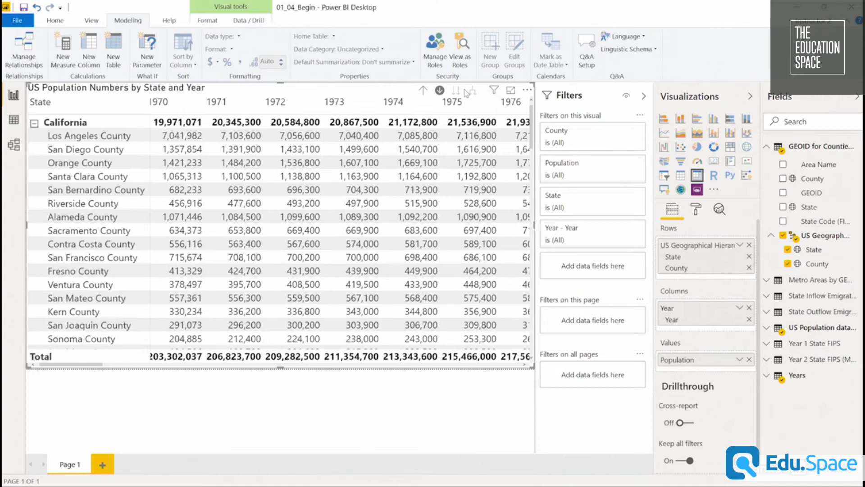
{"action": "scroll", "coordinate": [165, 264], "scroll_direction": "down", "scroll_amount": 5}
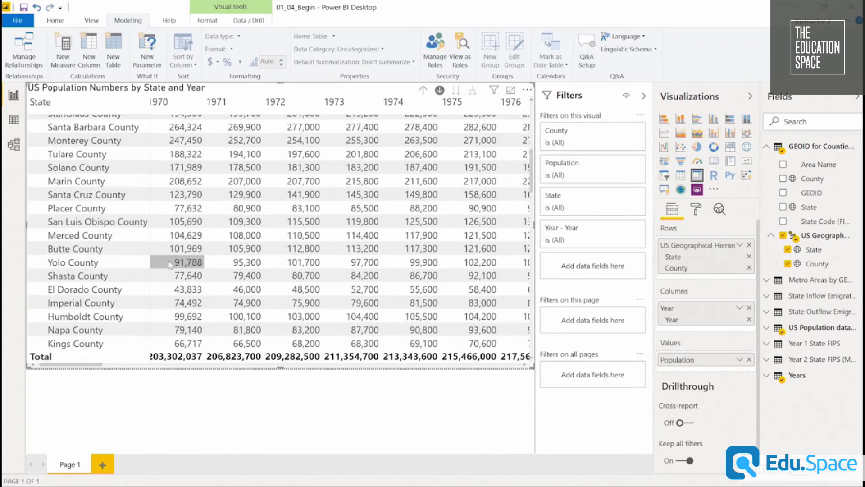
Filter the matrix's State field to exclude the (Blank) value.
{"action": "scroll", "coordinate": [165, 264], "scroll_direction": "down", "scroll_amount": 15}
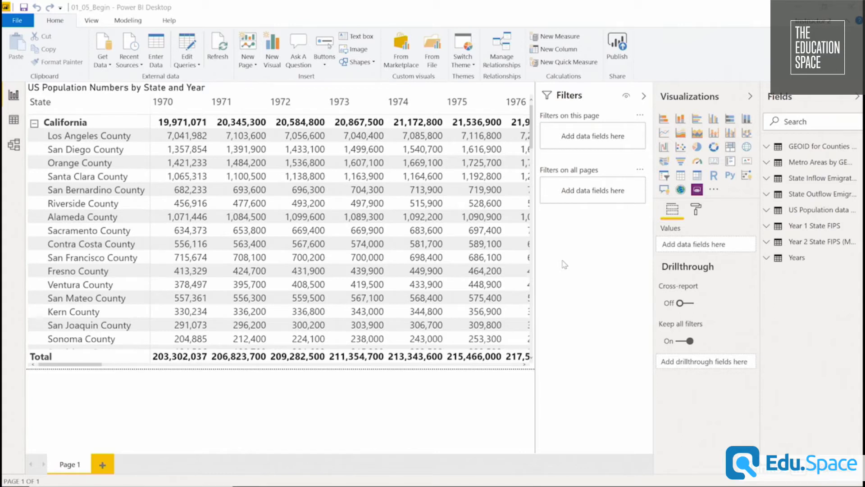
{"action": "left_click", "coordinate": [374, 95]}
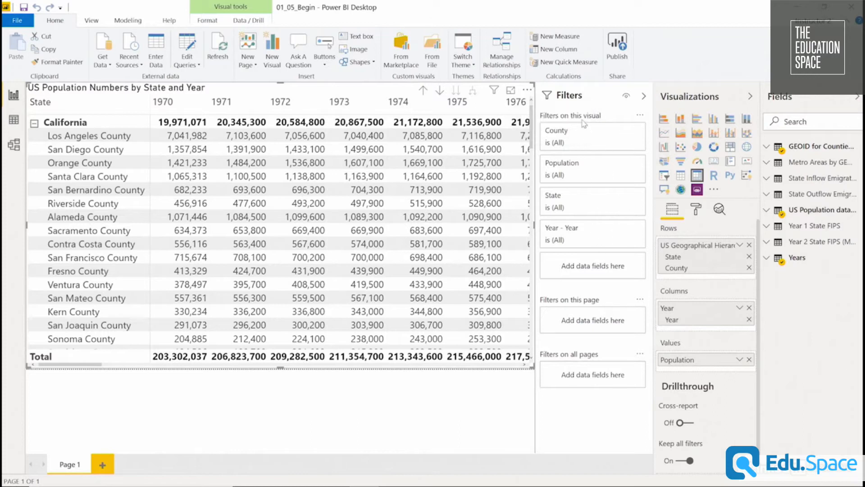
{"action": "mouse_move", "coordinate": [584, 117]}
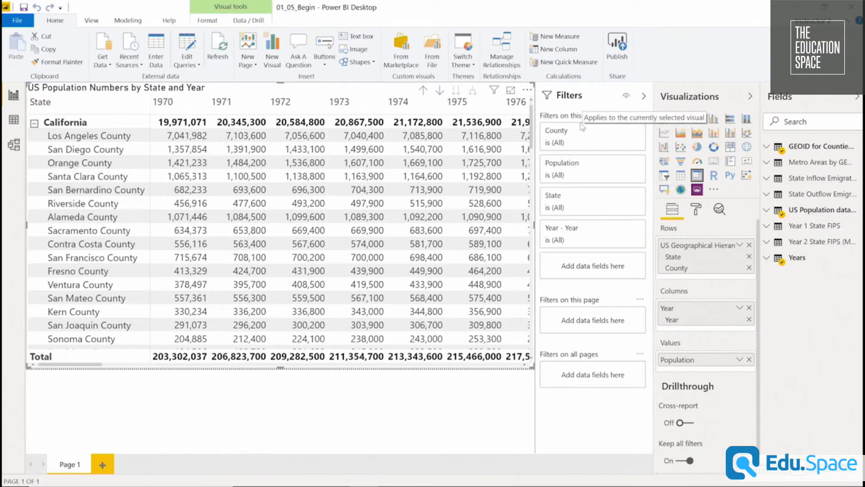
{"action": "left_click", "coordinate": [623, 198]}
{"action": "left_click", "coordinate": [549, 270]}
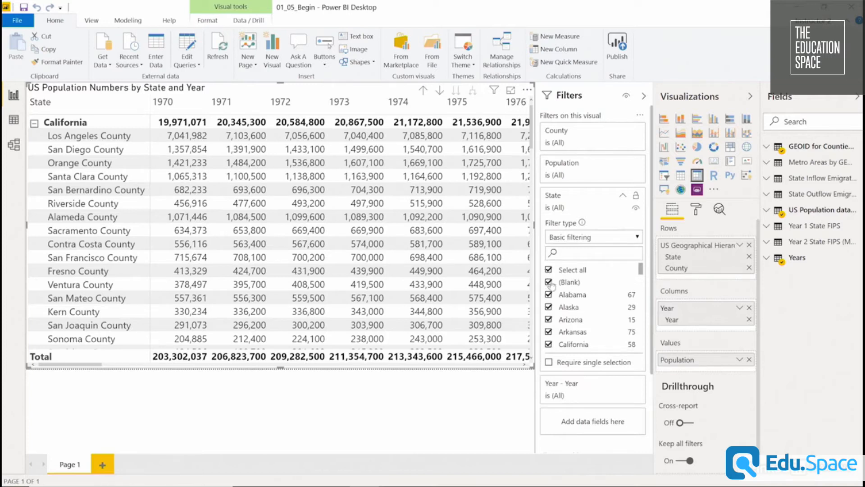
{"action": "left_click", "coordinate": [549, 282]}
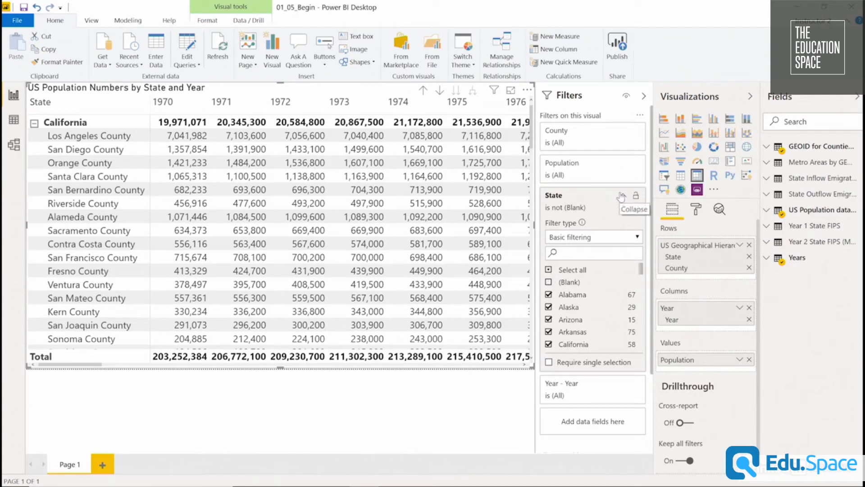
{"action": "left_click", "coordinate": [622, 197]}
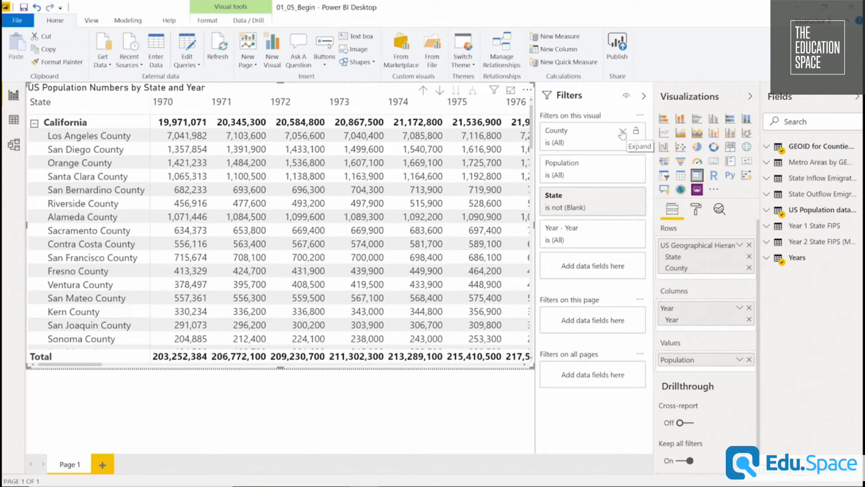
Apply an advanced filter to the matrix's County field so that it shows items when the value is not blank.
{"action": "left_click", "coordinate": [622, 132]}
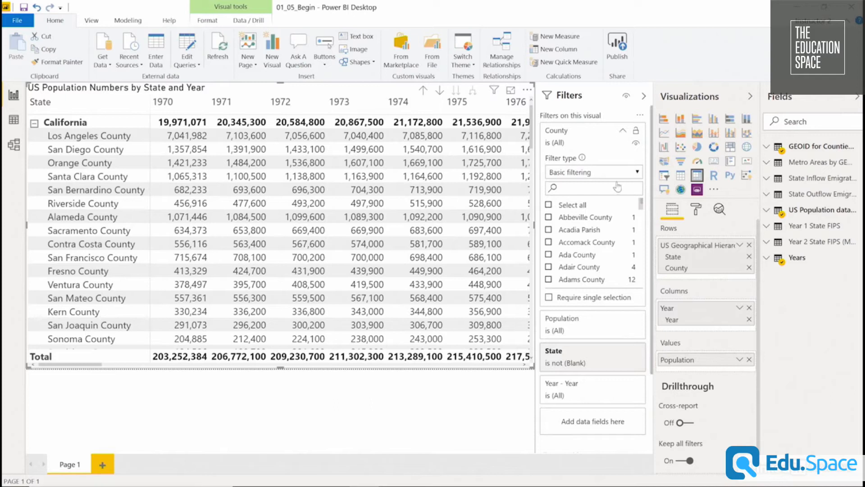
{"action": "left_click", "coordinate": [626, 172]}
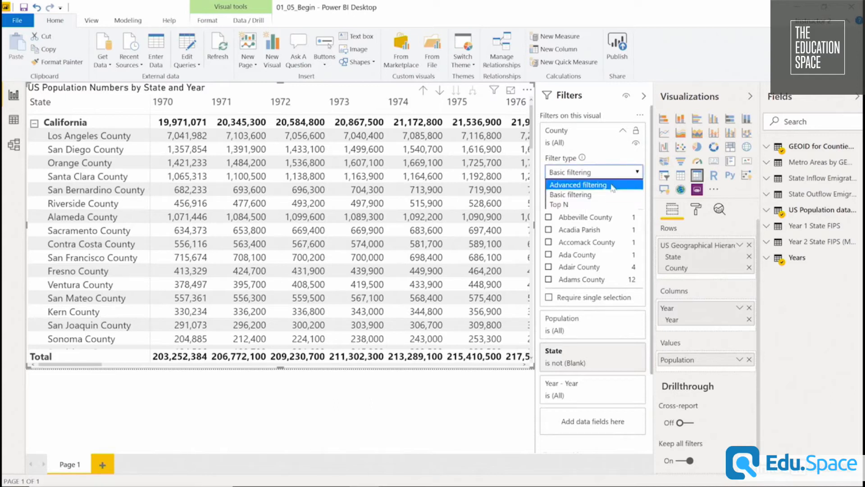
{"action": "left_click", "coordinate": [613, 186]}
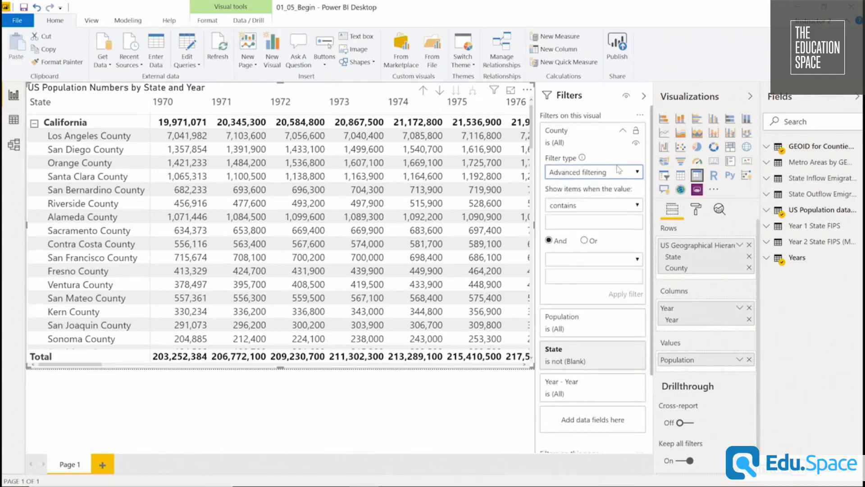
{"action": "left_click", "coordinate": [602, 207]}
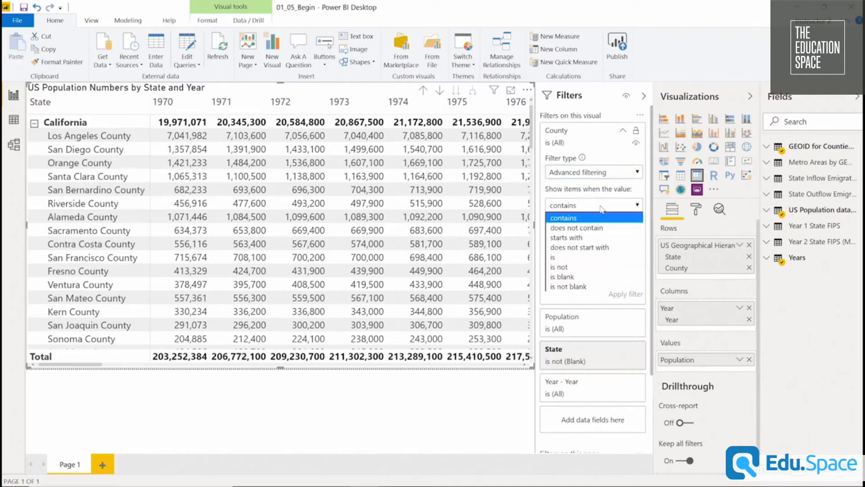
{"action": "left_click", "coordinate": [592, 288]}
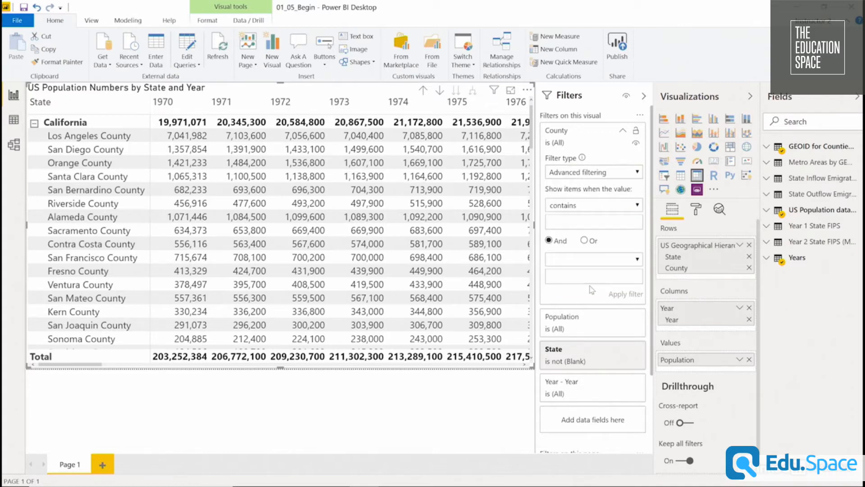
{"action": "left_click", "coordinate": [636, 295]}
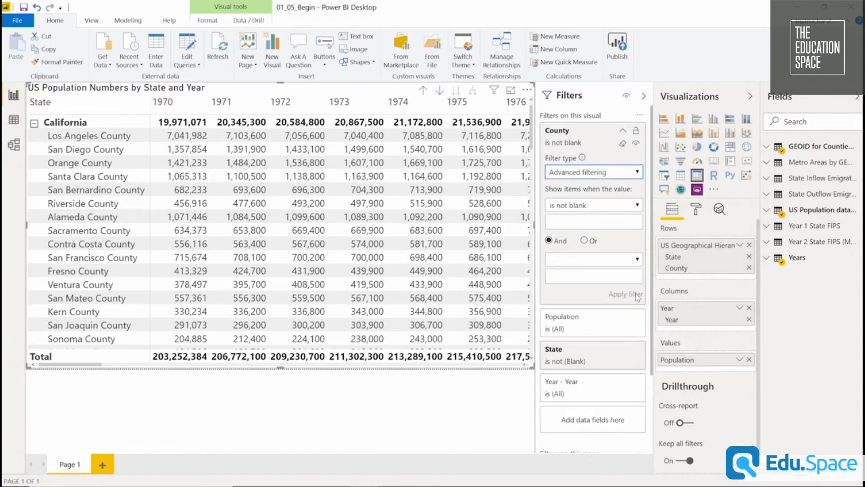
{"action": "left_click", "coordinate": [624, 132]}
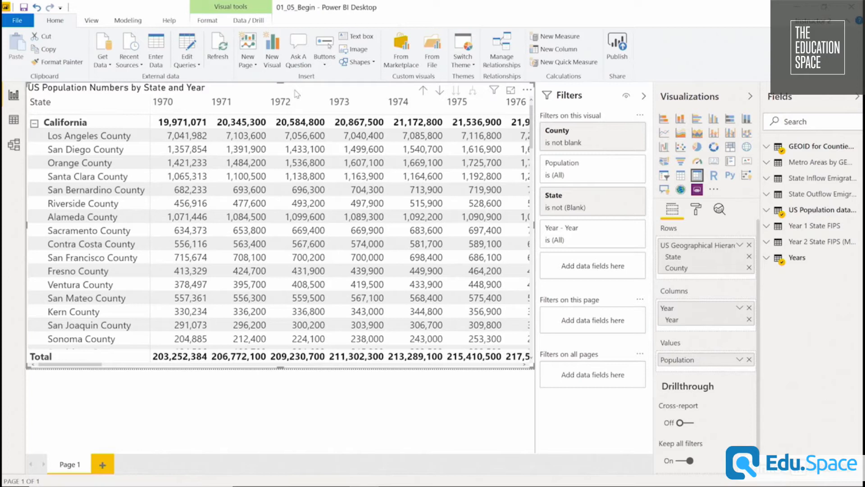
Narrow the original matrix to about its 1970 column and paste a full-width copy, resizing it from its left edge to sit beside the original.
{"action": "left_click_drag", "start_coordinate": [535, 228], "coordinate": [178, 228]}
{"action": "left_click", "coordinate": [311, 178]}
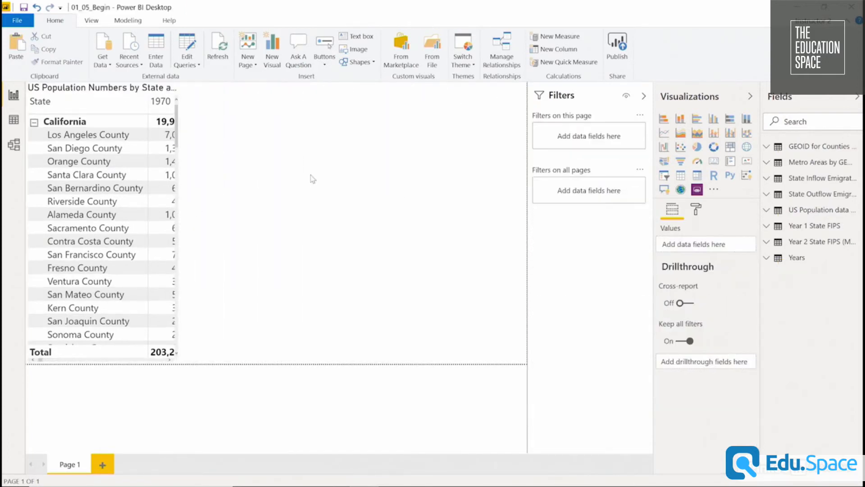
{"action": "key", "text": "ctrl+z"}
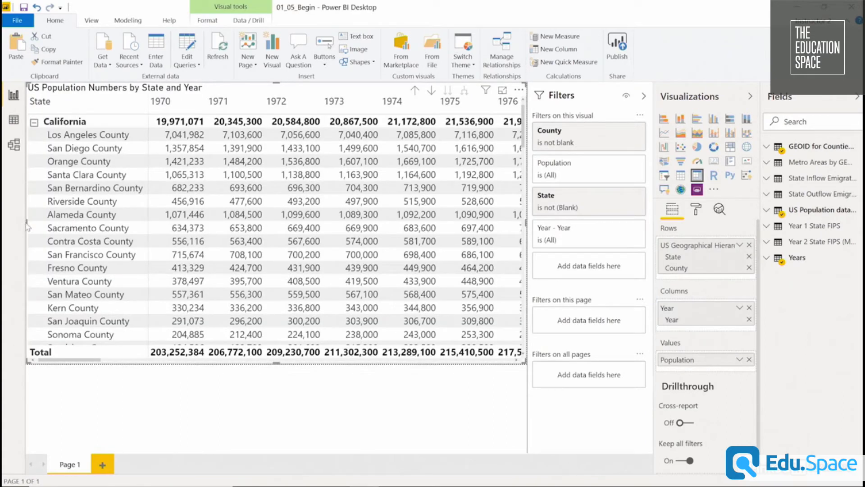
{"action": "left_click_drag", "start_coordinate": [27, 224], "coordinate": [235, 206]}
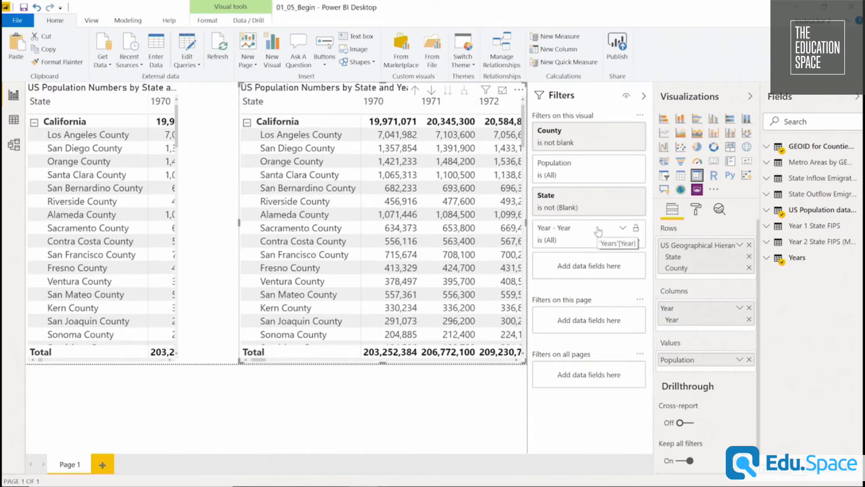
Filter the copied matrix's Year field to 2018 only with basic filtering.
{"action": "left_click", "coordinate": [622, 229]}
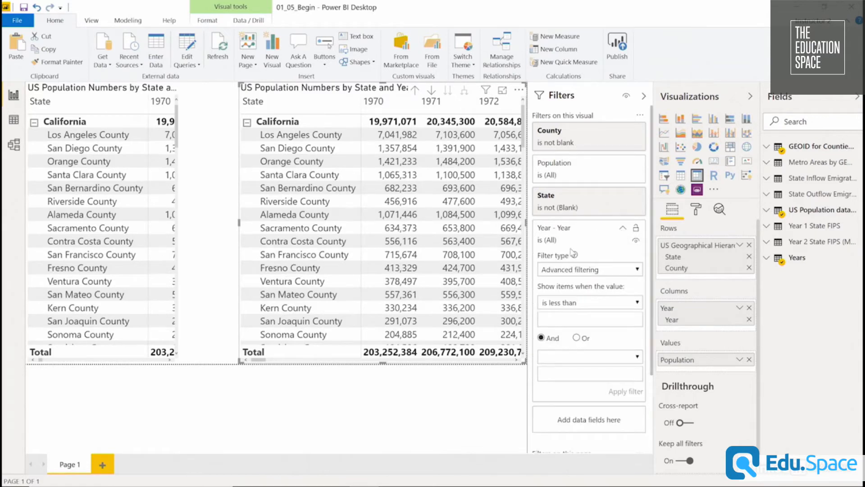
{"action": "left_click", "coordinate": [597, 272]}
{"action": "left_click", "coordinate": [591, 291]}
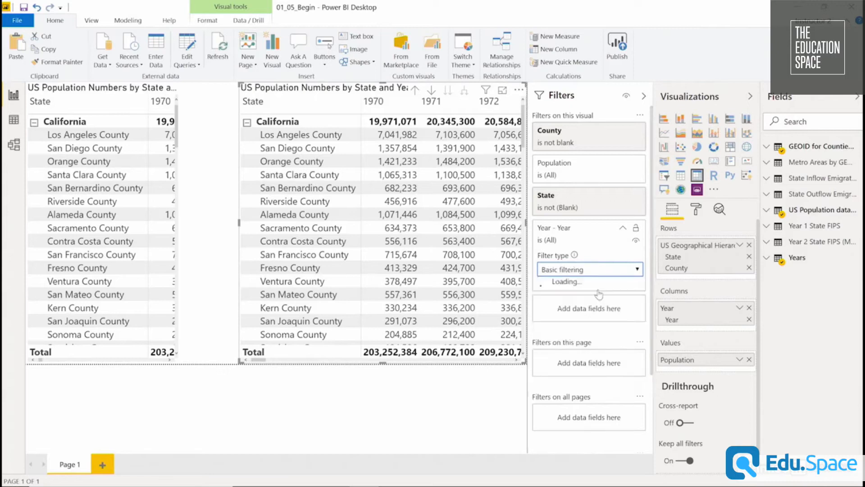
{"action": "left_click_drag", "start_coordinate": [640, 286], "coordinate": [633, 391]}
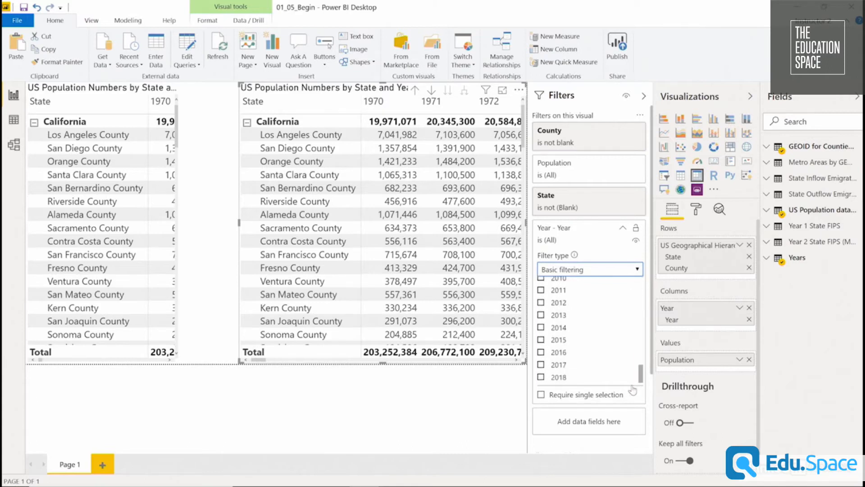
{"action": "left_click", "coordinate": [541, 377]}
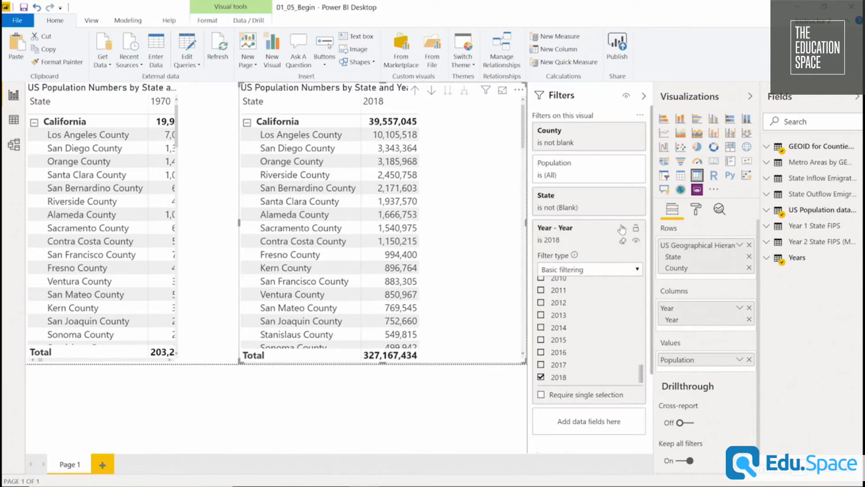
{"action": "left_click", "coordinate": [621, 229]}
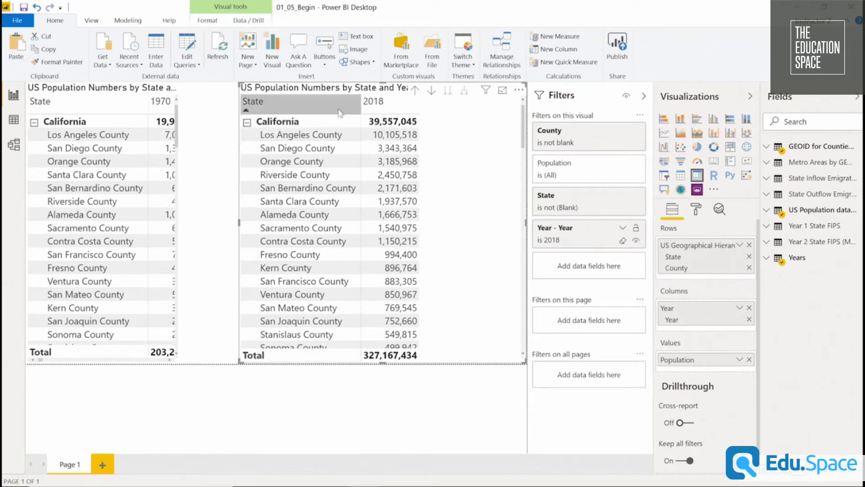
Drill the copied matrix up to state level and apply a Top N filter on State showing the top 5 by Population.
{"action": "left_click", "coordinate": [415, 92]}
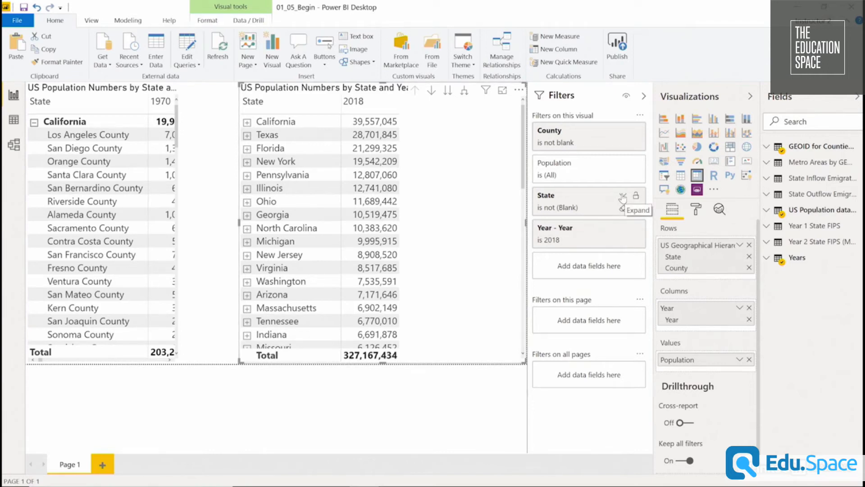
{"action": "left_click", "coordinate": [623, 197]}
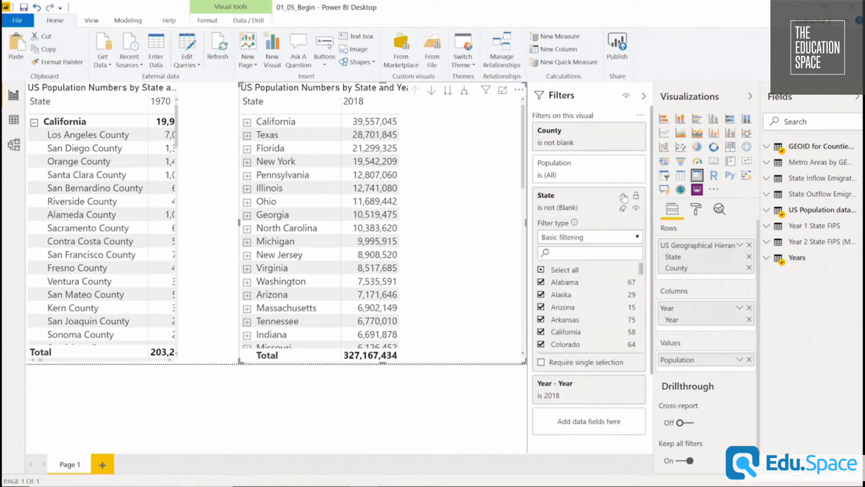
{"action": "left_click", "coordinate": [595, 239]}
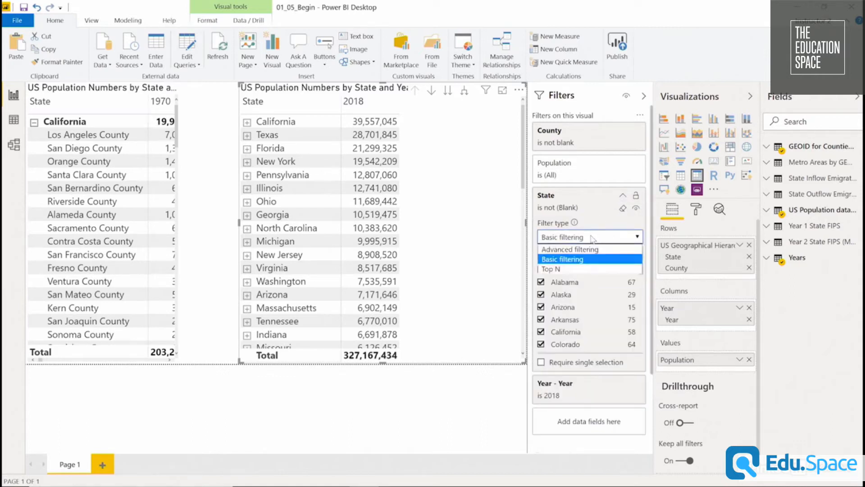
{"action": "left_click", "coordinate": [579, 268]}
{"action": "left_click", "coordinate": [606, 267]}
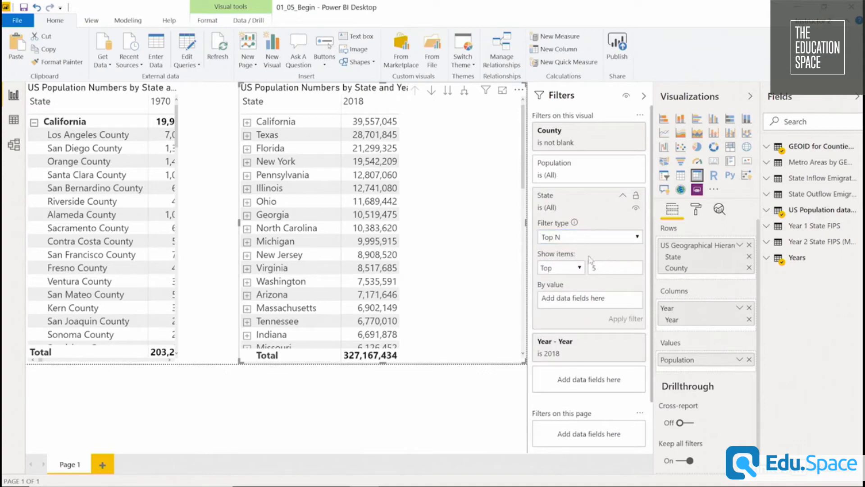
{"action": "left_click", "coordinate": [581, 269]}
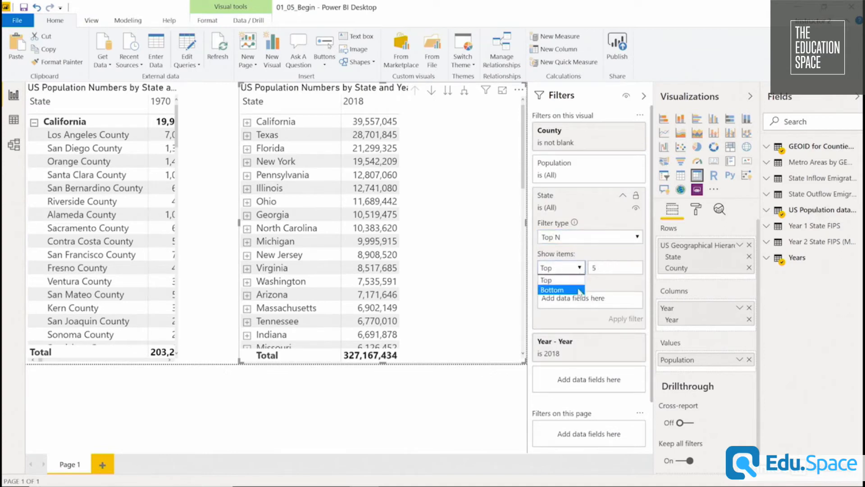
{"action": "left_click", "coordinate": [616, 266]}
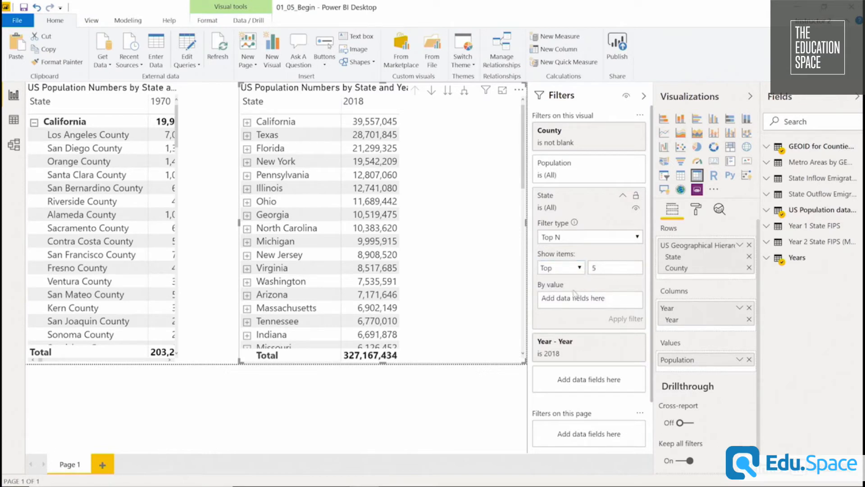
{"action": "left_click", "coordinate": [778, 212]}
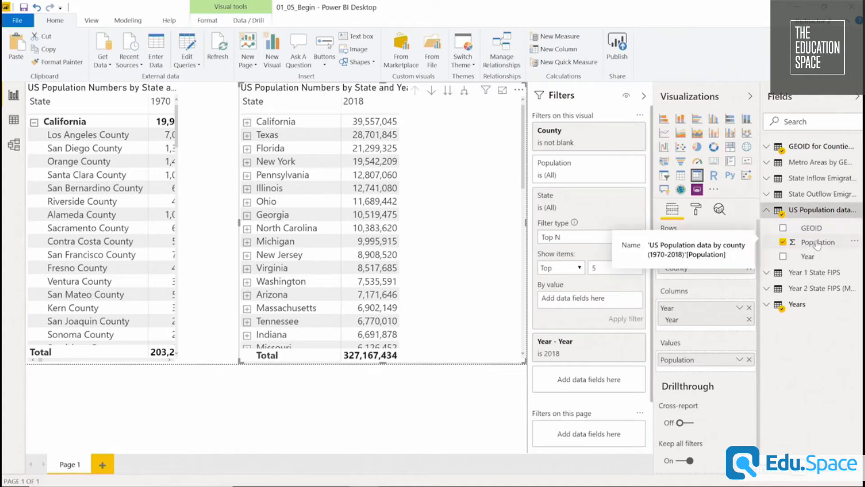
{"action": "left_click_drag", "start_coordinate": [818, 243], "coordinate": [585, 295]}
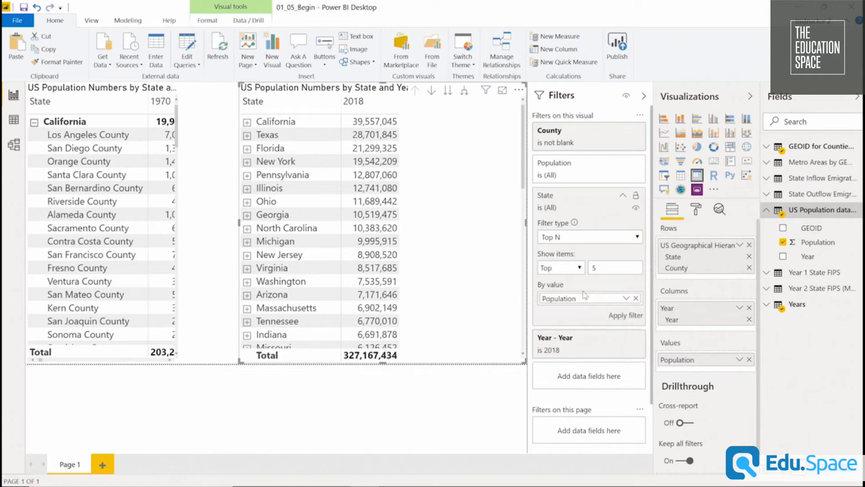
{"action": "left_click", "coordinate": [624, 316]}
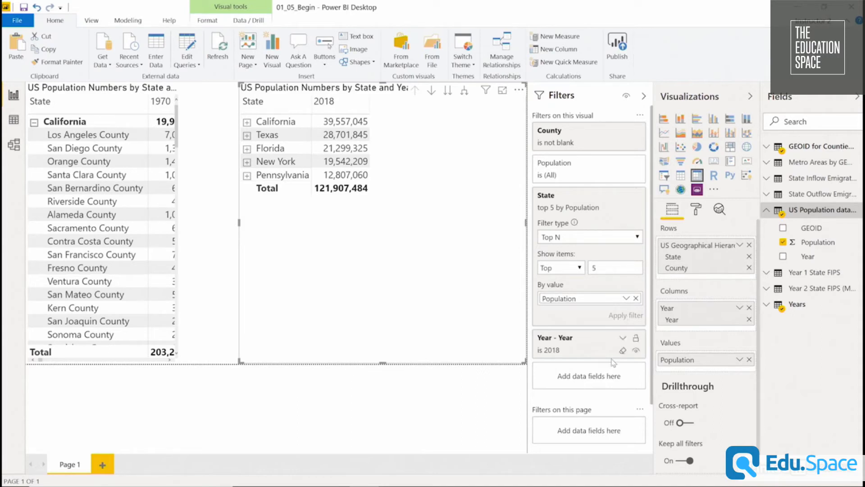
Reduce the height and width of the 2018 matrix to fit closely around its rows and title.
{"action": "left_click_drag", "start_coordinate": [383, 363], "coordinate": [391, 207]}
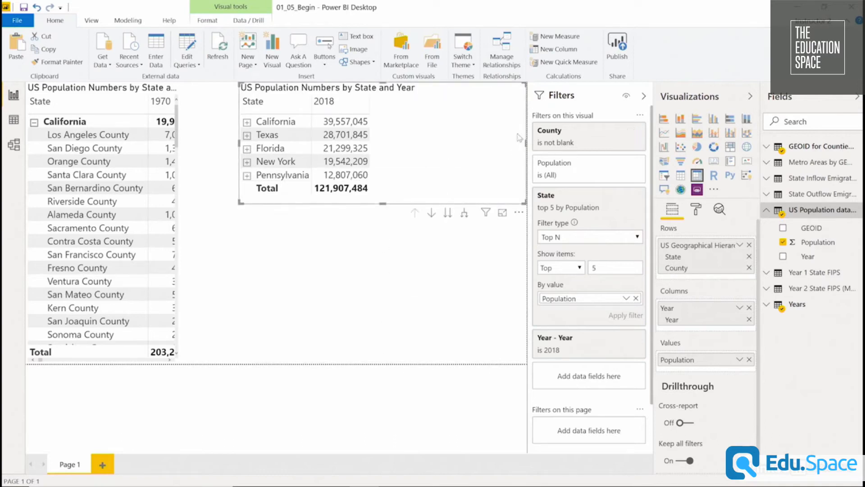
{"action": "left_click_drag", "start_coordinate": [526, 143], "coordinate": [428, 145]}
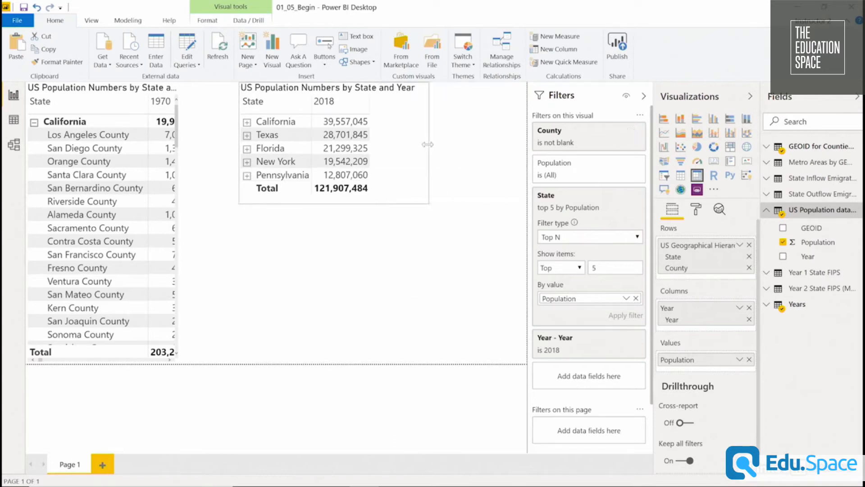
{"action": "left_click", "coordinate": [417, 319]}
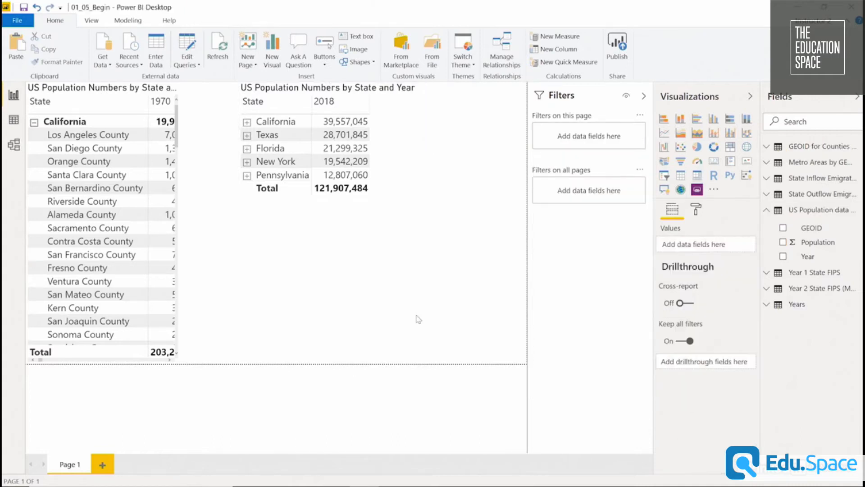
Add a table showing Year from the Years table as plain dates instead of the date hierarchy, and narrow it to its column.
{"action": "left_click", "coordinate": [681, 176]}
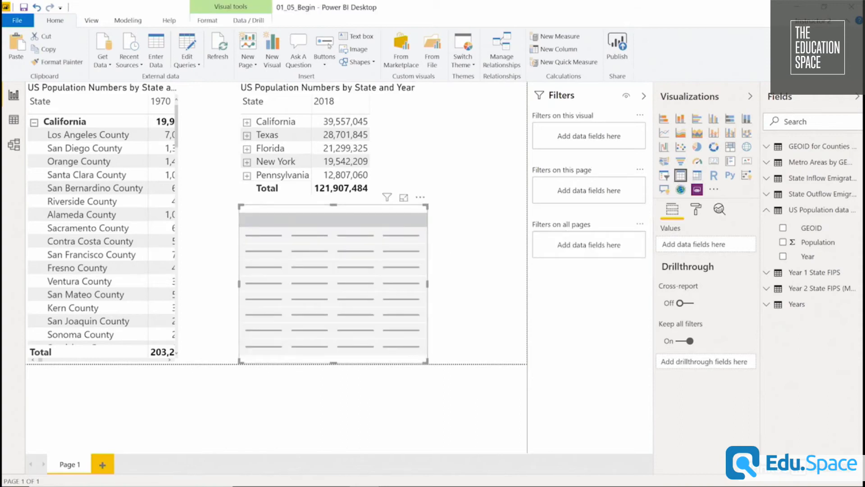
{"action": "left_click", "coordinate": [782, 305]}
{"action": "left_click_drag", "start_coordinate": [806, 323], "coordinate": [702, 247]}
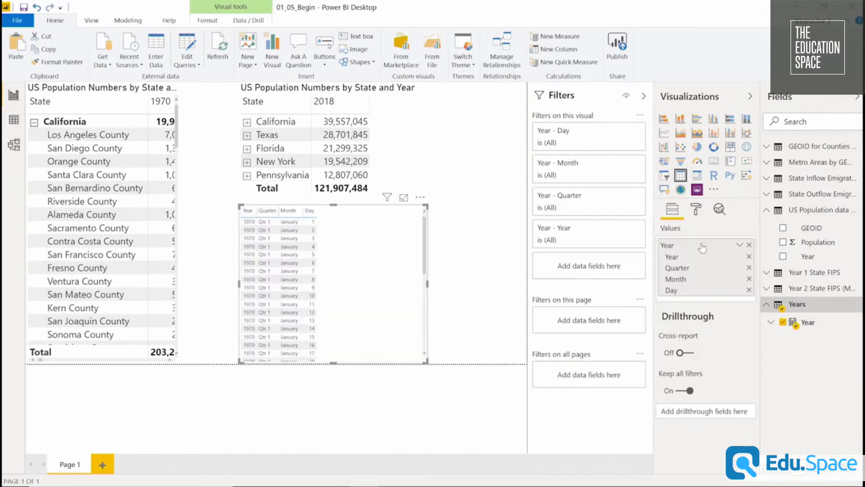
{"action": "left_click", "coordinate": [740, 245]}
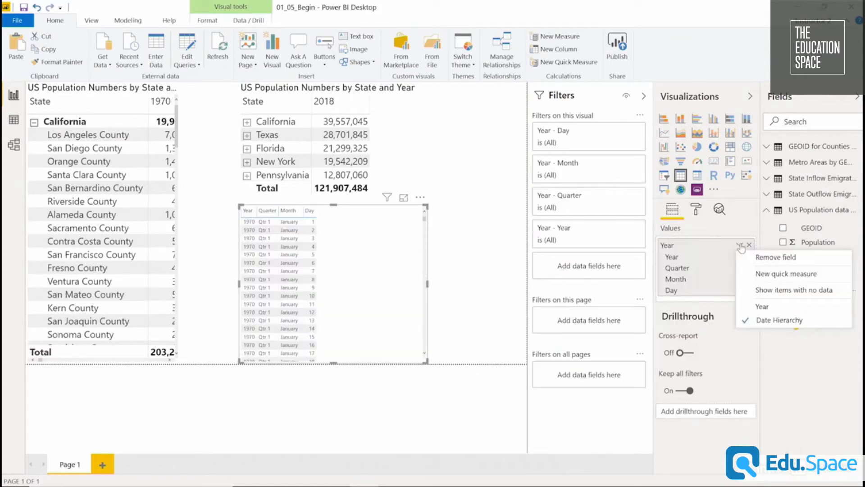
{"action": "left_click", "coordinate": [764, 308]}
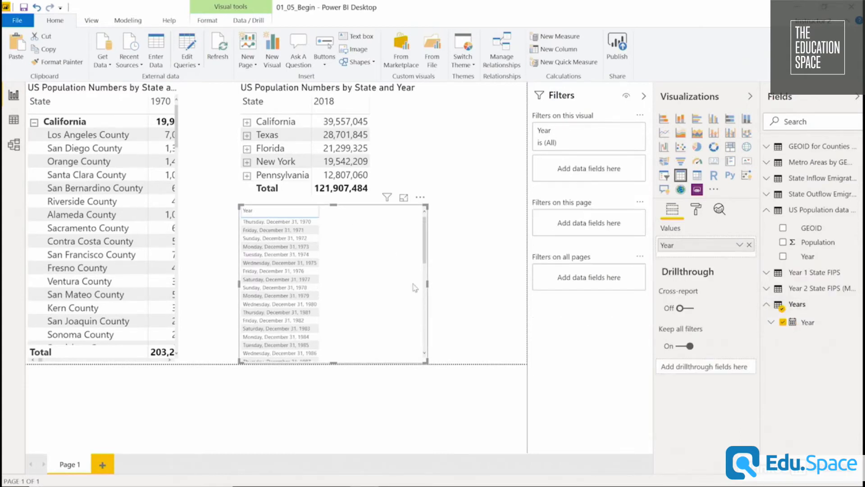
{"action": "left_click_drag", "start_coordinate": [427, 284], "coordinate": [332, 260]}
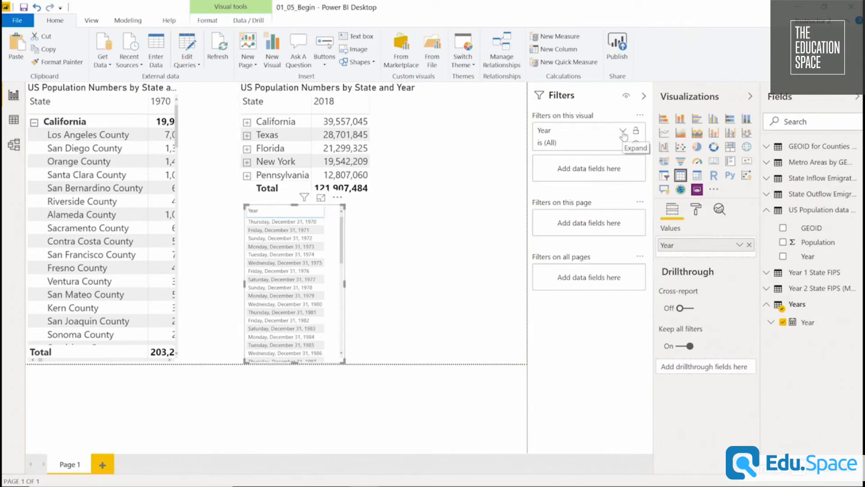
Apply a relative date filter on the table's Year field for values in the last 10 years.
{"action": "left_click", "coordinate": [623, 131]}
{"action": "left_click", "coordinate": [599, 174]}
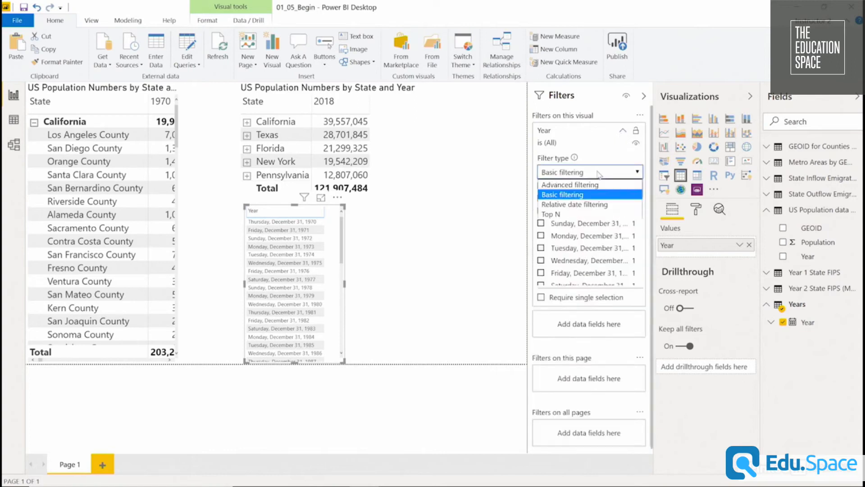
{"action": "left_click", "coordinate": [604, 206]}
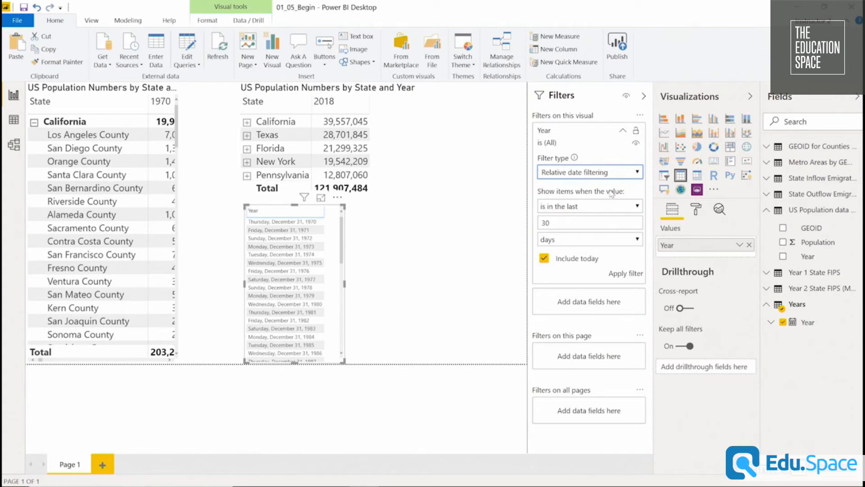
{"action": "left_click", "coordinate": [614, 207]}
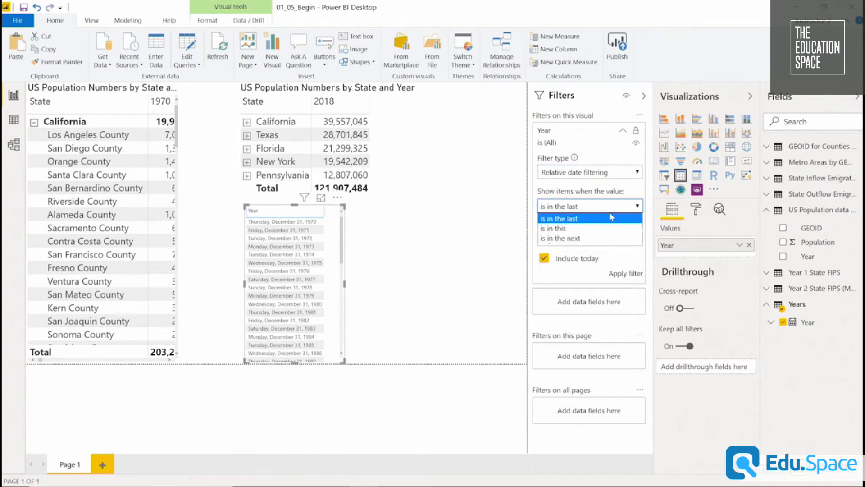
{"action": "left_click", "coordinate": [608, 218]}
{"action": "left_click", "coordinate": [586, 222]}
{"action": "type", "text": "10"}
{"action": "left_click", "coordinate": [571, 243]}
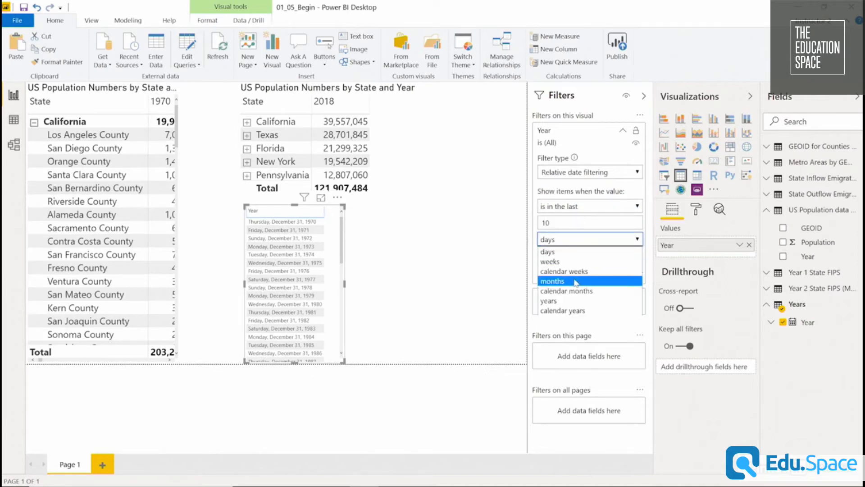
{"action": "left_click", "coordinate": [581, 301]}
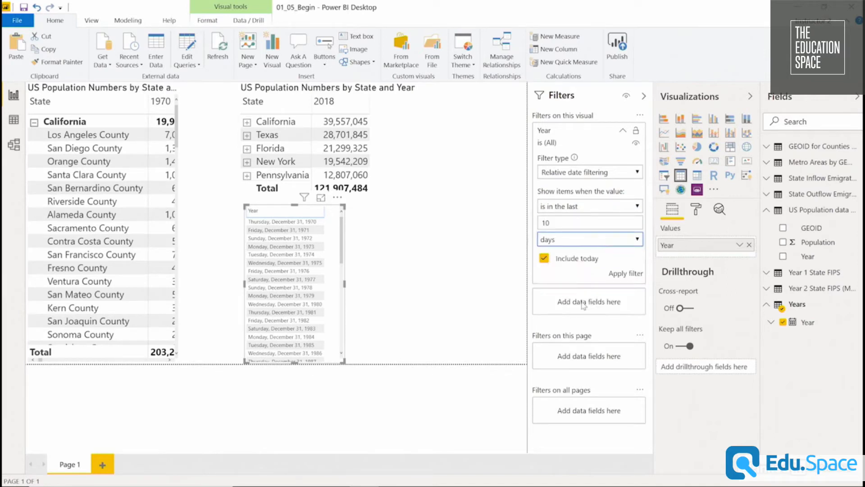
{"action": "left_click", "coordinate": [626, 272]}
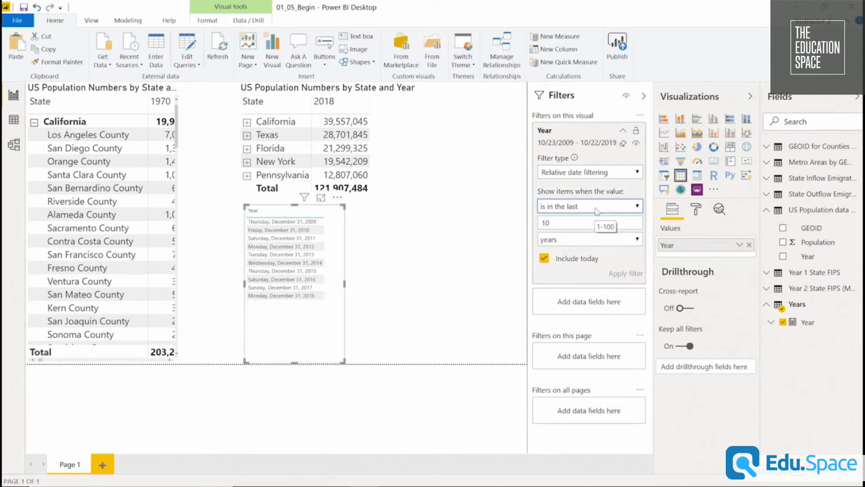
Change the relative date filter's unit to calendar years, apply it and collapse the filter card.
{"action": "left_click", "coordinate": [589, 239]}
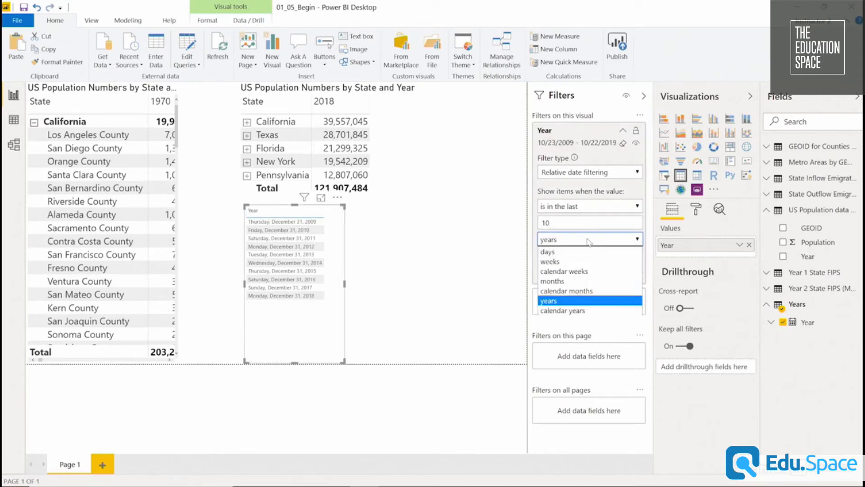
{"action": "left_click", "coordinate": [587, 311]}
{"action": "left_click", "coordinate": [619, 259]}
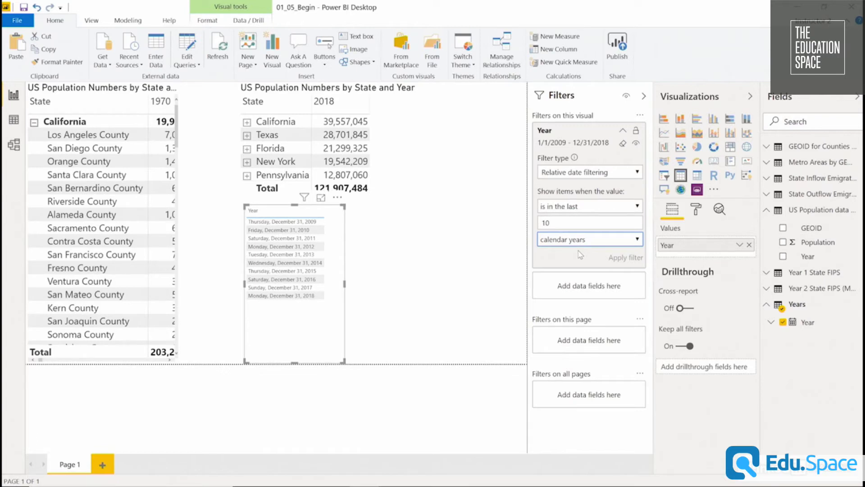
{"action": "left_click", "coordinate": [623, 130]}
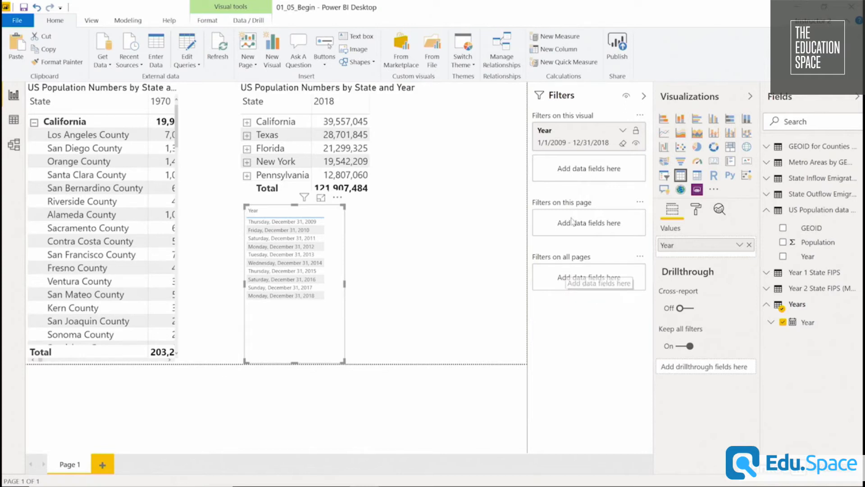
Add State from the Year 2 State FIPS table as a page-level filter and limit it to California.
{"action": "left_click", "coordinate": [766, 288]}
{"action": "left_click_drag", "start_coordinate": [811, 321], "coordinate": [585, 225]}
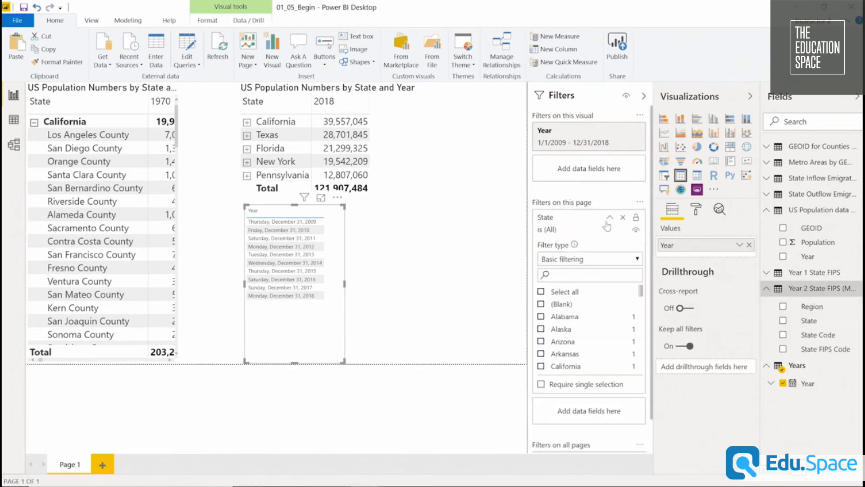
{"action": "left_click", "coordinate": [541, 367]}
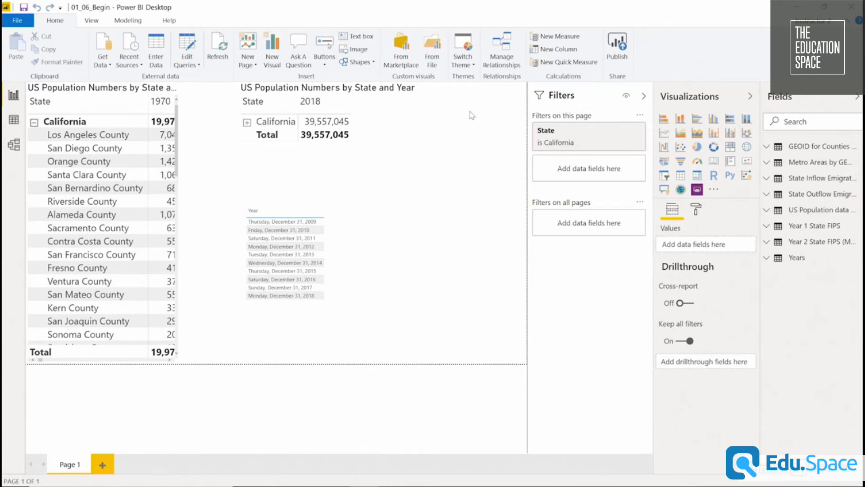
Clear the page down to the original matrix by removing the Year table, the page-level State filter and the 2018 matrix.
{"action": "left_click", "coordinate": [344, 247]}
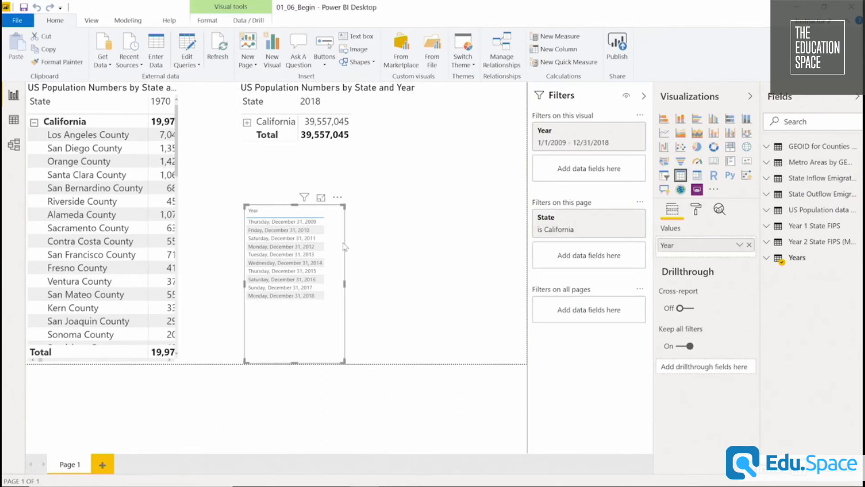
{"action": "key", "text": "Delete"}
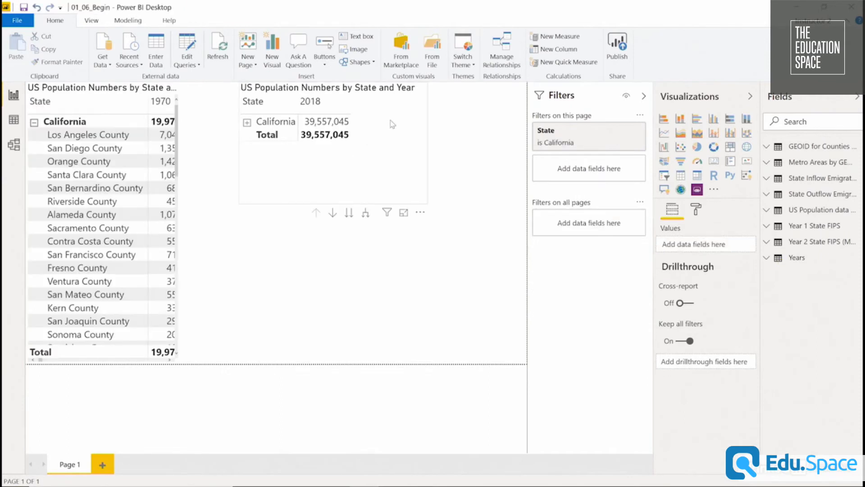
{"action": "left_click", "coordinate": [402, 127]}
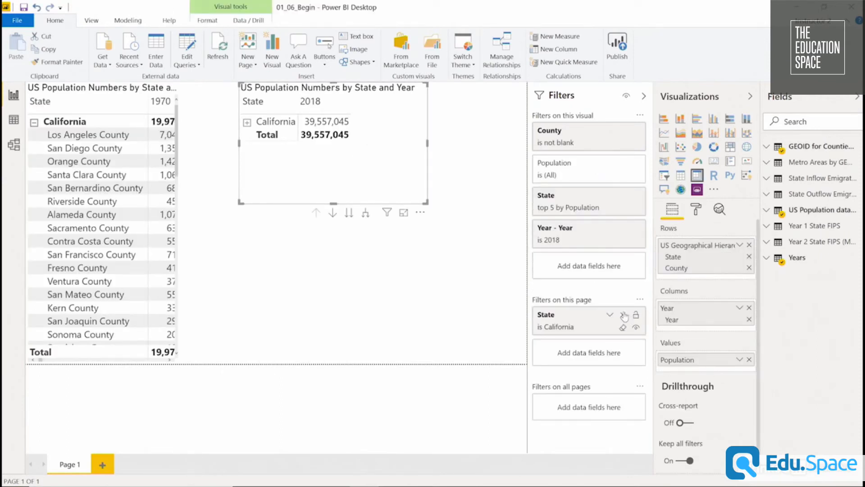
{"action": "left_click", "coordinate": [622, 315]}
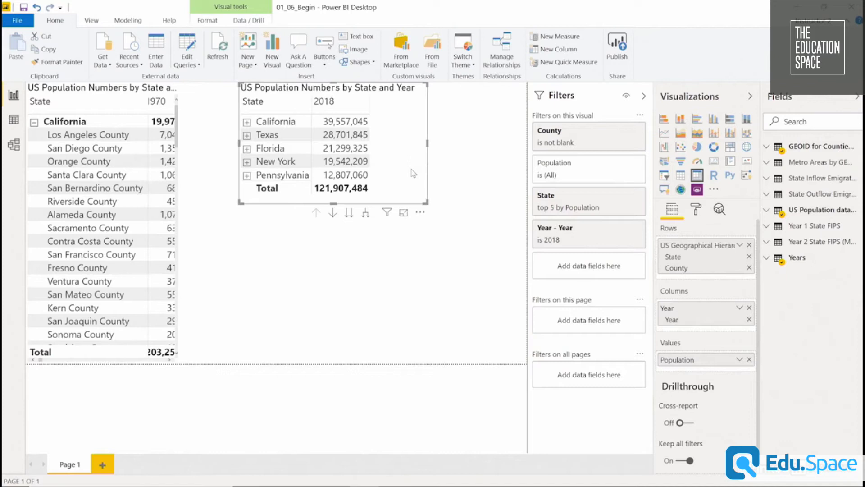
{"action": "key", "text": "Delete"}
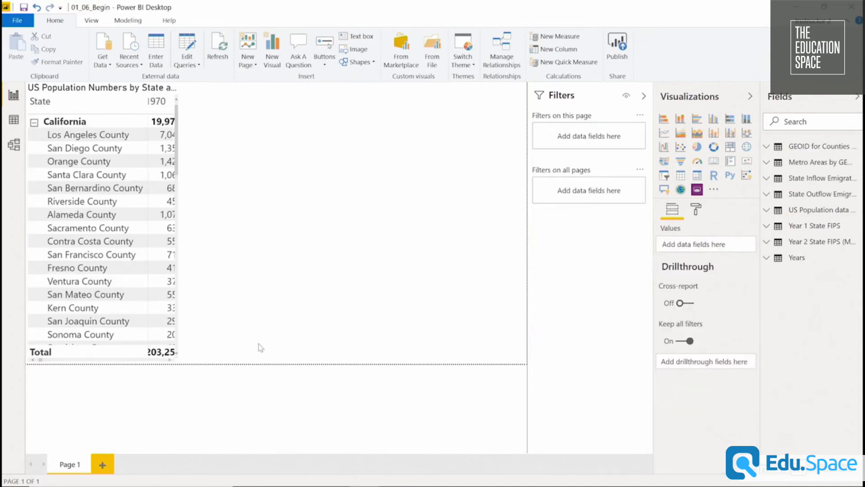
Widen the remaining population matrix to fill the full width of the report page.
{"action": "left_click", "coordinate": [176, 361]}
{"action": "left_click_drag", "start_coordinate": [179, 223], "coordinate": [539, 236]}
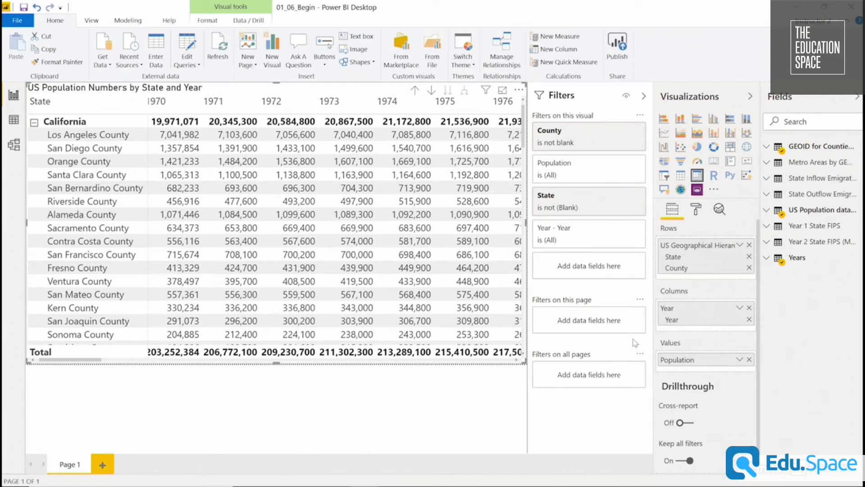
Start a new group on the State field of the Year 2 State FIPS table and name it State Population Size.
{"action": "left_click", "coordinate": [768, 243]}
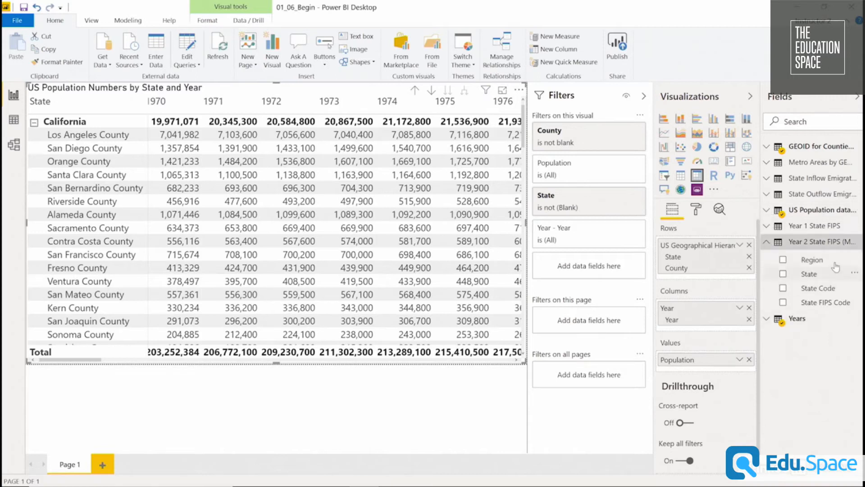
{"action": "left_click", "coordinate": [856, 273]}
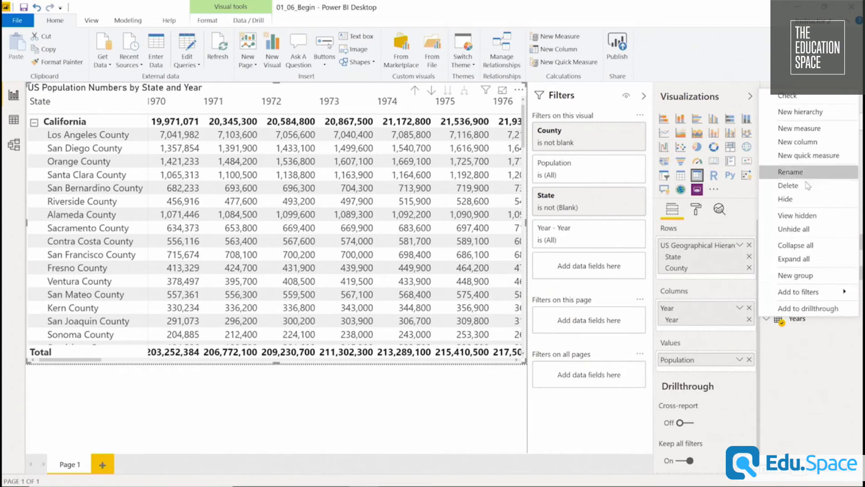
{"action": "left_click", "coordinate": [810, 278]}
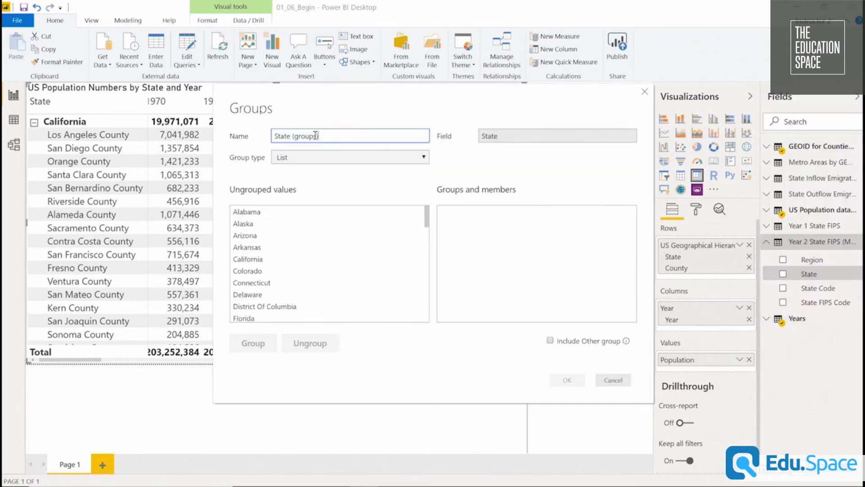
{"action": "left_click_drag", "start_coordinate": [325, 136], "coordinate": [261, 137]}
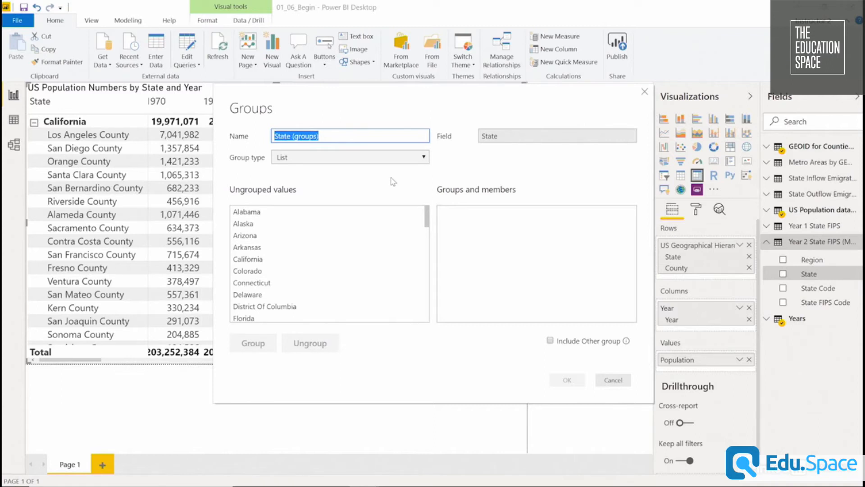
{"action": "type", "text": "State "}
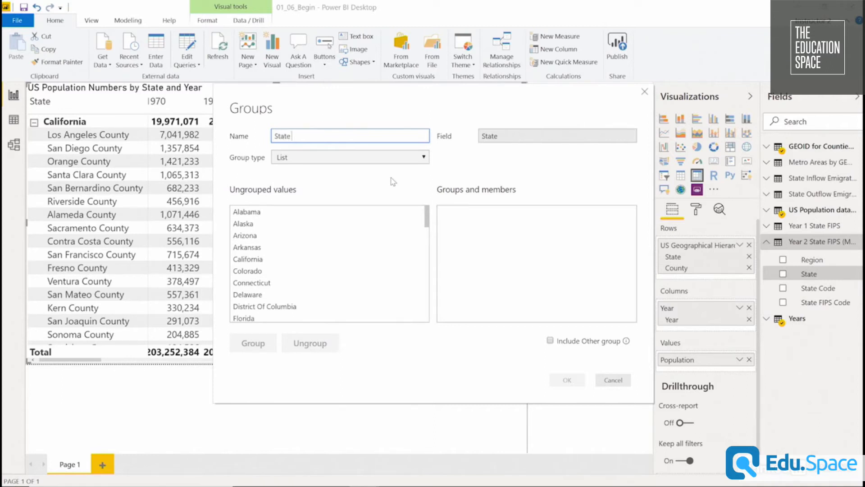
{"action": "type", "text": "Population Size"}
Group California, Florida, New York, Pennsylvania and Texas together in the State Population Size grouping.
{"action": "left_click", "coordinate": [298, 259]}
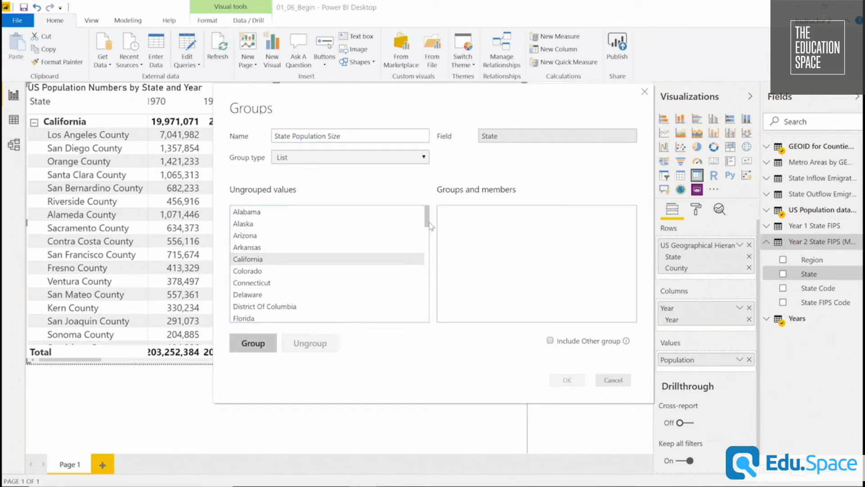
{"action": "scroll", "coordinate": [428, 232], "scroll_direction": "down", "scroll_amount": 2}
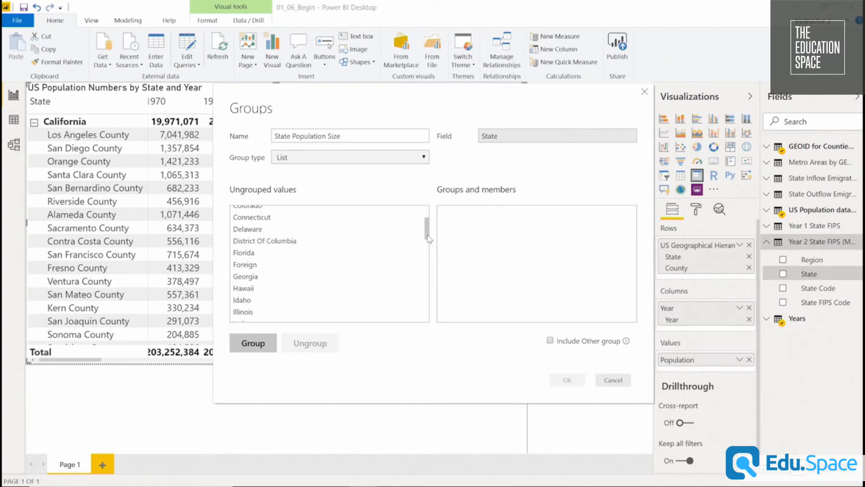
{"action": "scroll", "coordinate": [427, 239], "scroll_direction": "up", "scroll_amount": 1}
{"action": "scroll", "coordinate": [427, 239], "scroll_direction": "down", "scroll_amount": 2}
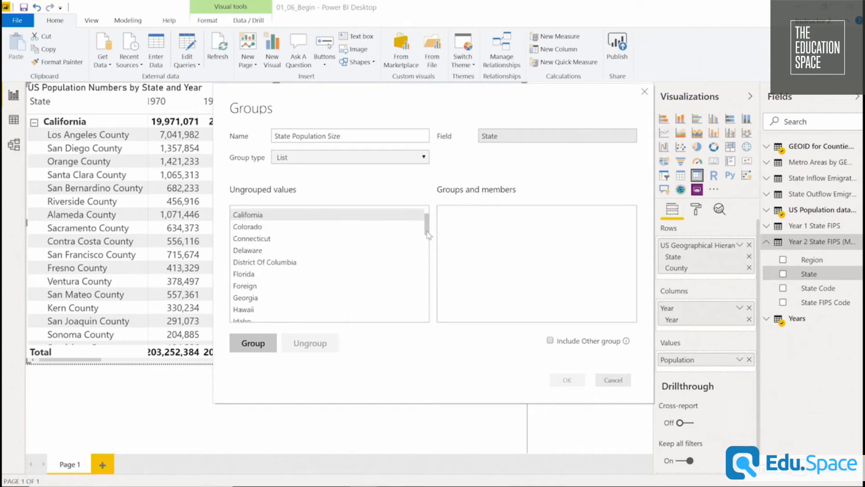
{"action": "left_click", "coordinate": [350, 247]}
{"action": "left_click_drag", "start_coordinate": [427, 229], "coordinate": [426, 289]}
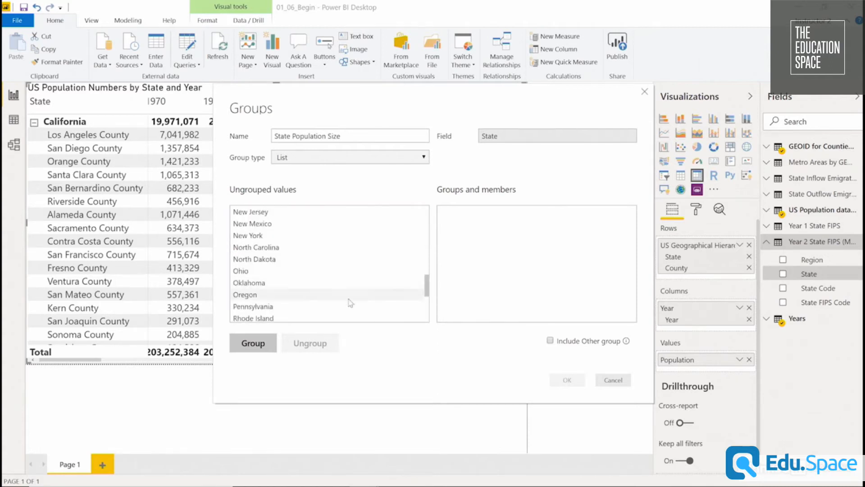
{"action": "left_click", "coordinate": [346, 307]}
{"action": "left_click", "coordinate": [311, 238], "text": "ctrl"}
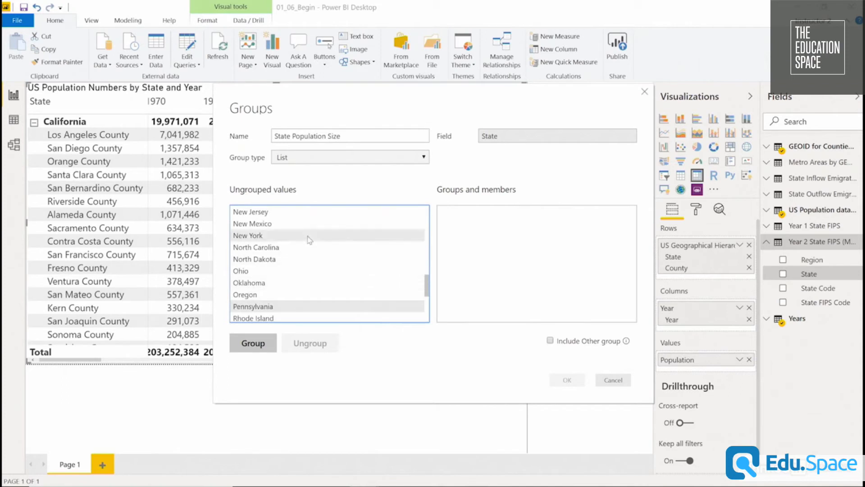
{"action": "scroll", "coordinate": [318, 234], "scroll_direction": "down", "scroll_amount": 4}
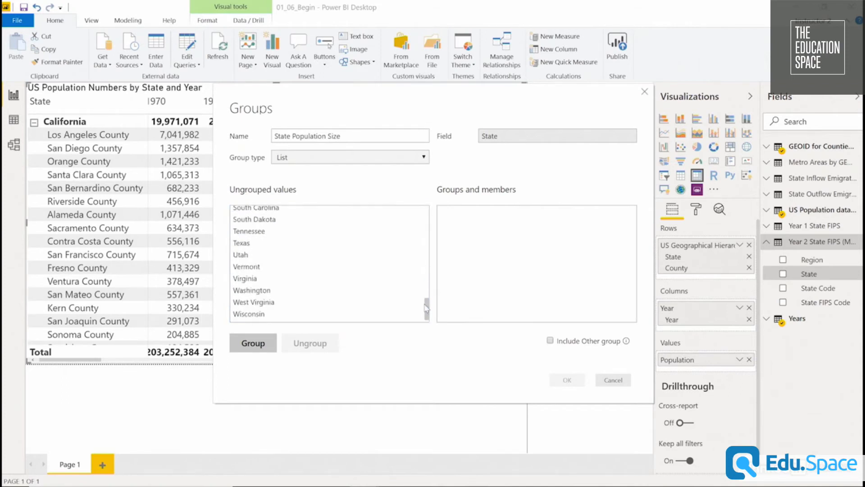
{"action": "left_click", "coordinate": [318, 235], "text": "ctrl"}
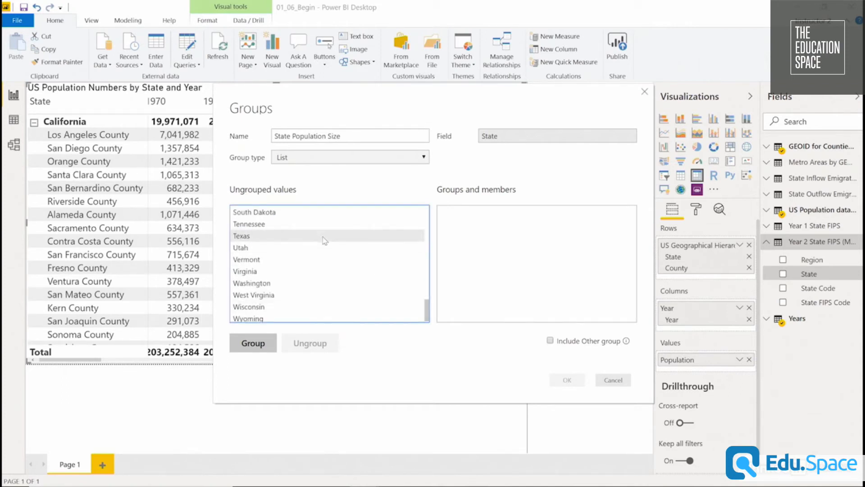
{"action": "left_click", "coordinate": [260, 345]}
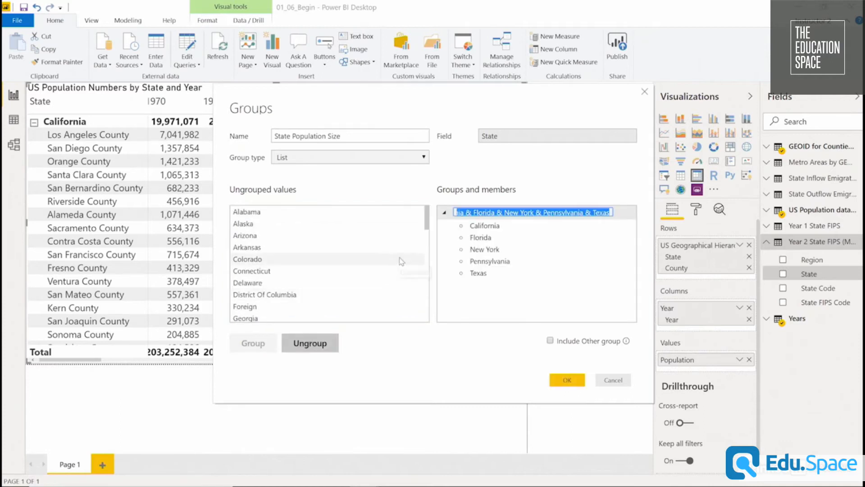
Name the five-state group Top 5 US States and select all the values that are still ungrouped.
{"action": "type", "text": "Top"}
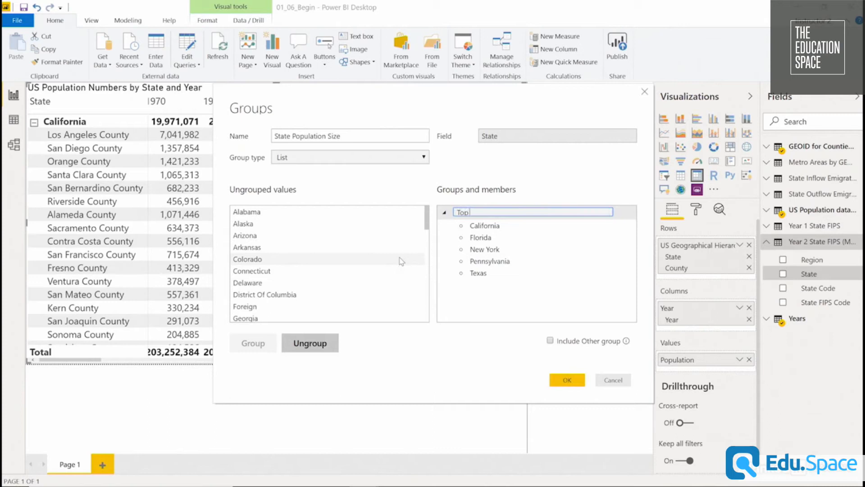
{"action": "type", "text": " 5 US States"}
{"action": "key", "text": "Tab"}
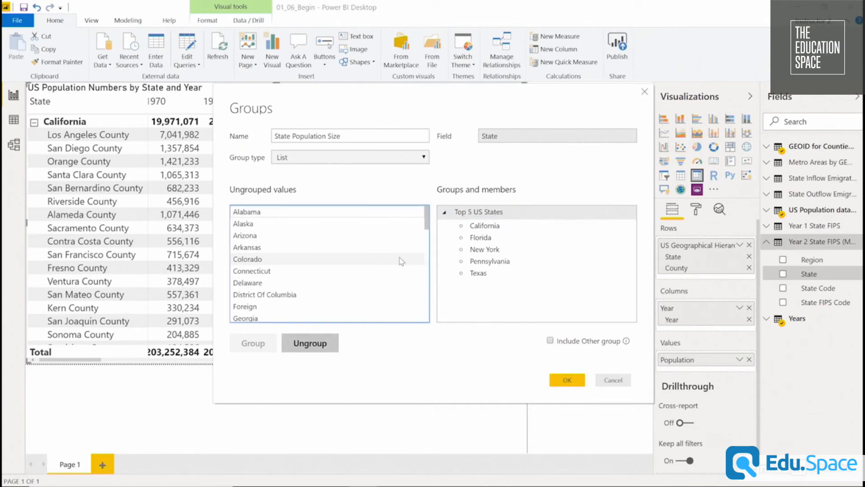
{"action": "left_click", "coordinate": [336, 212]}
{"action": "key", "text": "ctrl+a"}
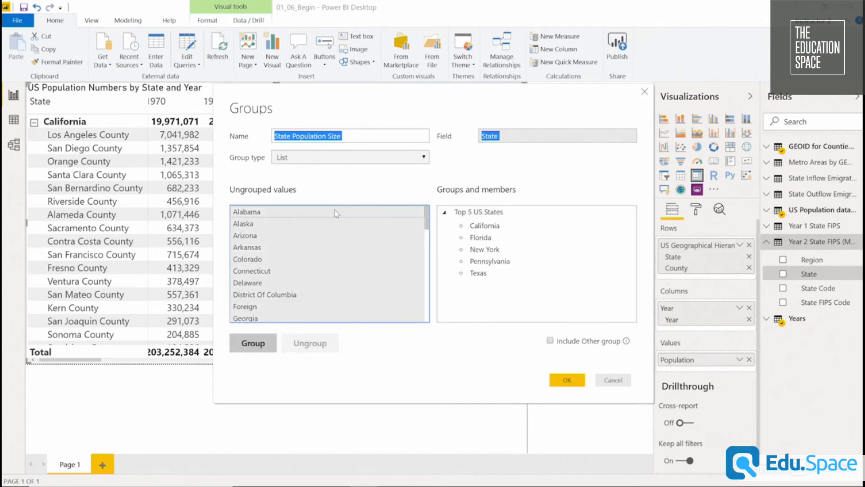
Try grouping all the remaining values, including Foreign, under the name Other US States, and ungroup them again.
{"action": "left_click", "coordinate": [253, 343]}
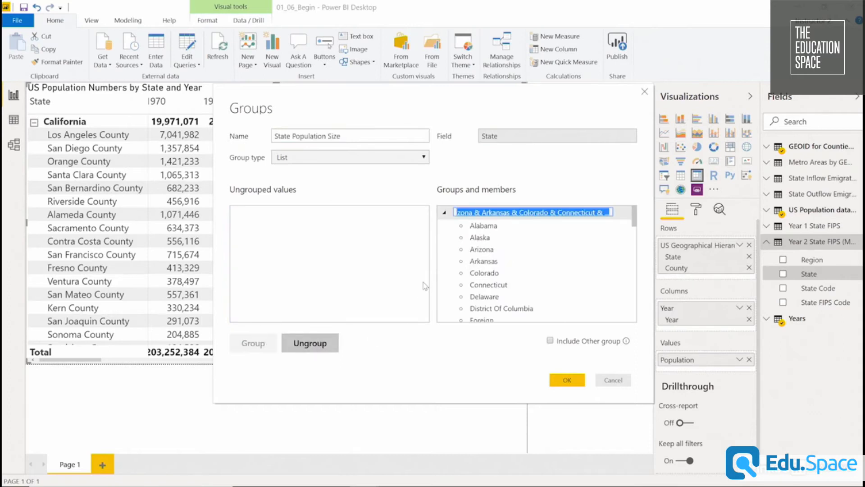
{"action": "type", "text": "Oth"}
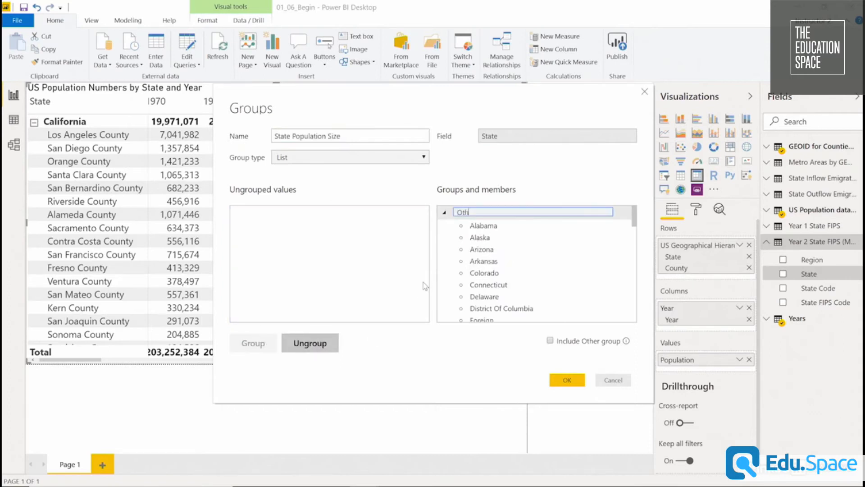
{"action": "type", "text": "er US States"}
{"action": "left_click", "coordinate": [425, 286]}
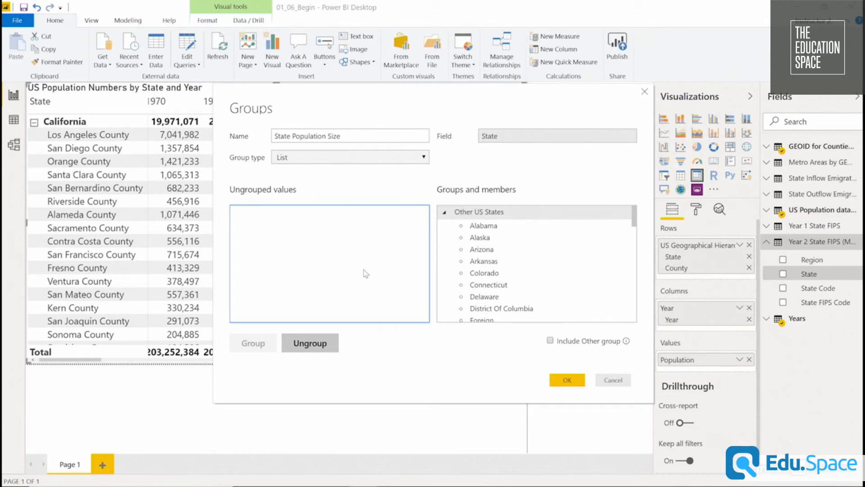
{"action": "left_click", "coordinate": [314, 345]}
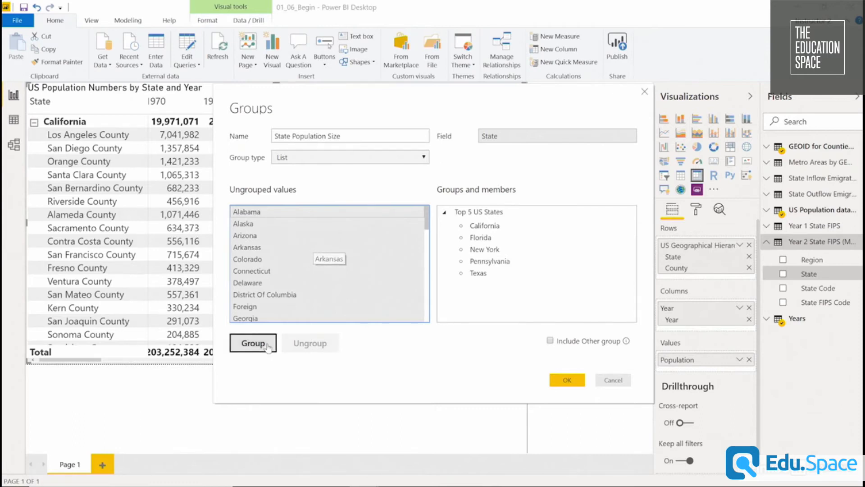
{"action": "left_click", "coordinate": [252, 343]}
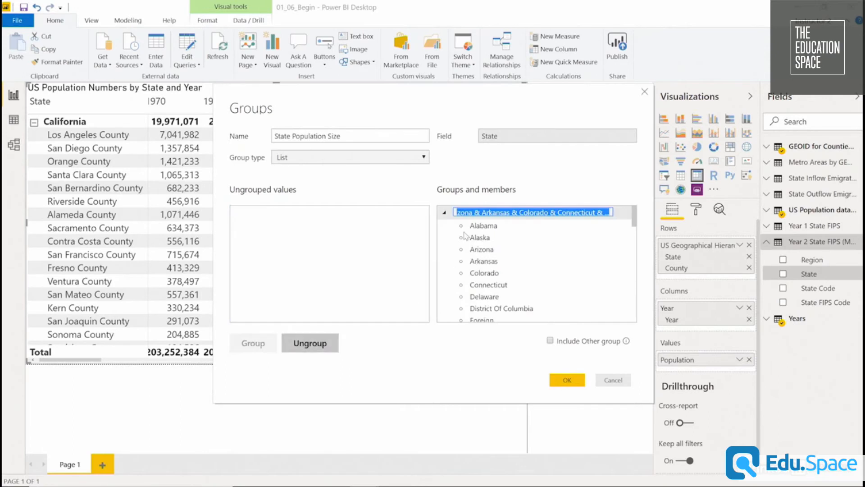
{"action": "type", "text": "Oth"}
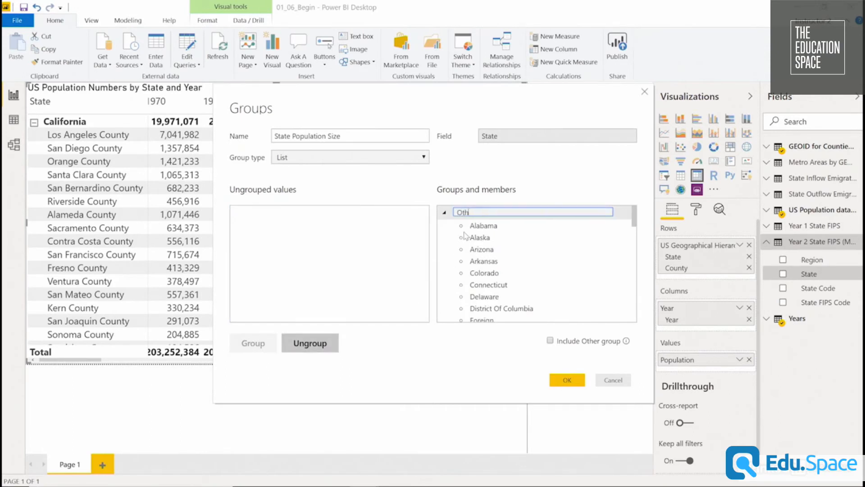
{"action": "type", "text": "er US States"}
{"action": "key", "text": "Return"}
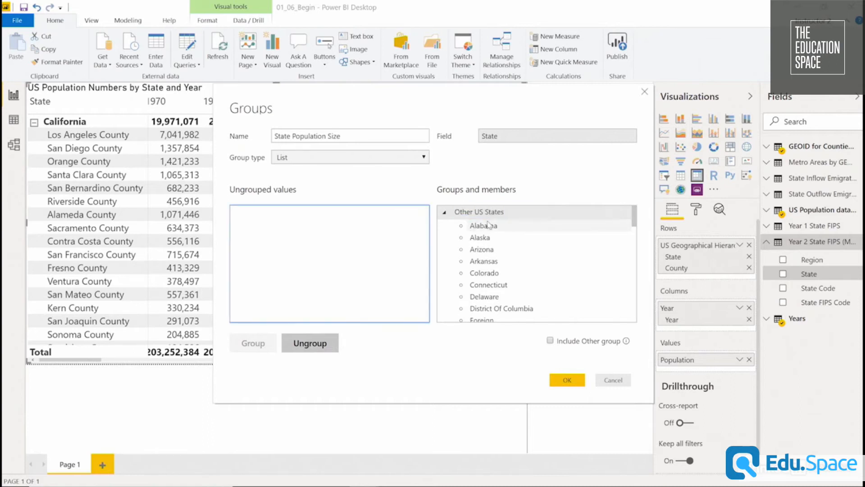
{"action": "left_click", "coordinate": [307, 345]}
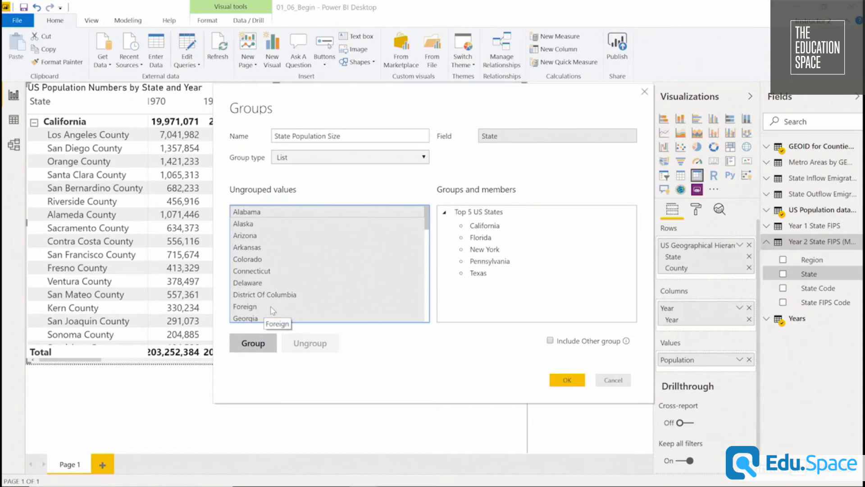
Group all remaining values except Foreign as Other US States and save the State Population Size grouping.
{"action": "left_click", "coordinate": [273, 310], "text": "ctrl"}
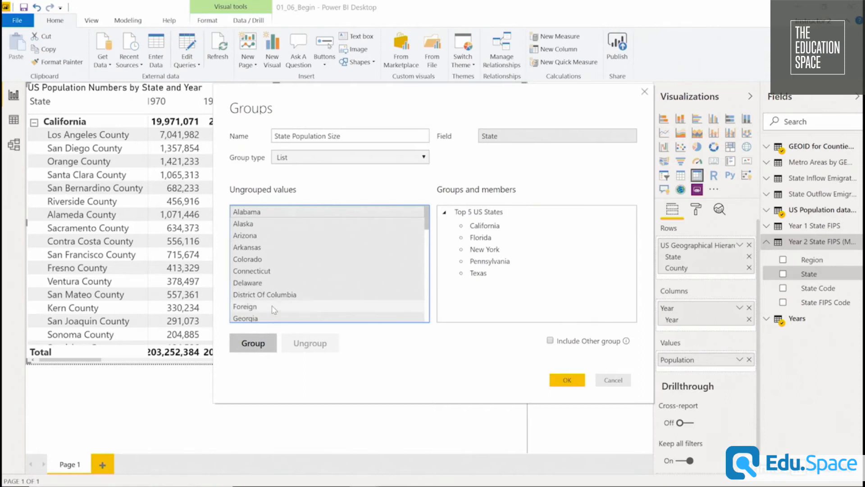
{"action": "left_click", "coordinate": [252, 344]}
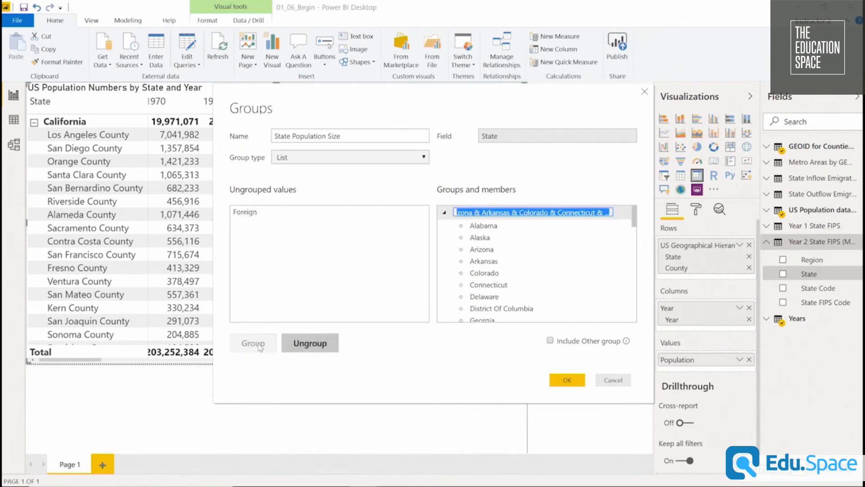
{"action": "type", "text": "Other US States"}
{"action": "left_click", "coordinate": [423, 264]}
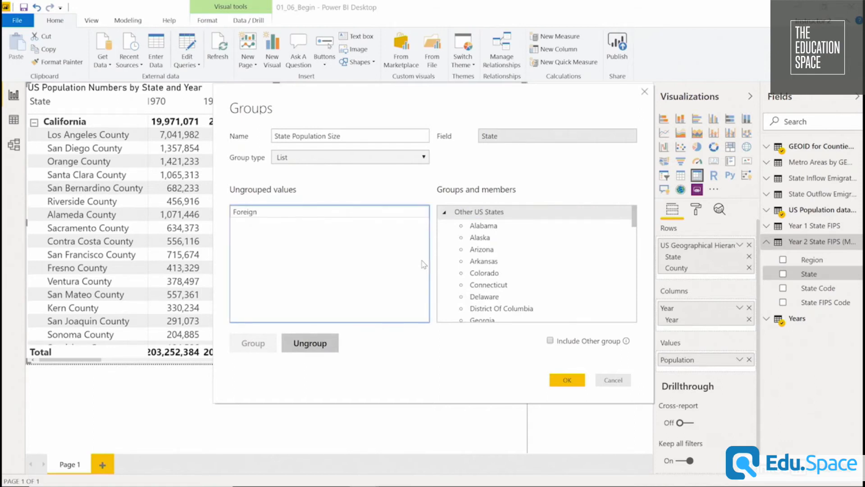
{"action": "left_click", "coordinate": [555, 382]}
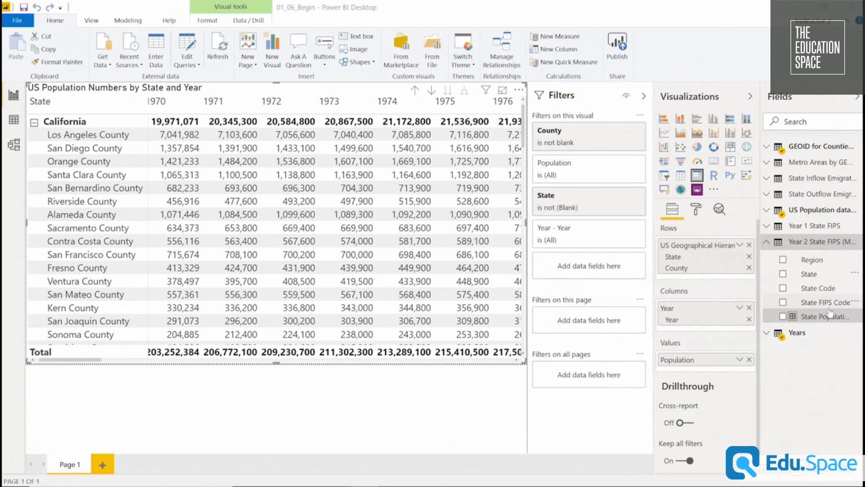
Filter the matrix by State Population Size to Top 5 US States and drill it up to state level.
{"action": "left_click_drag", "start_coordinate": [828, 321], "coordinate": [600, 273]}
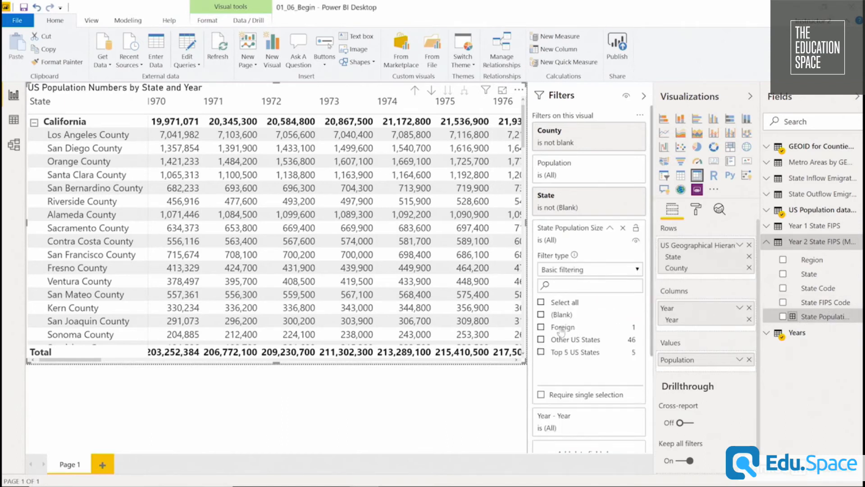
{"action": "left_click", "coordinate": [542, 352]}
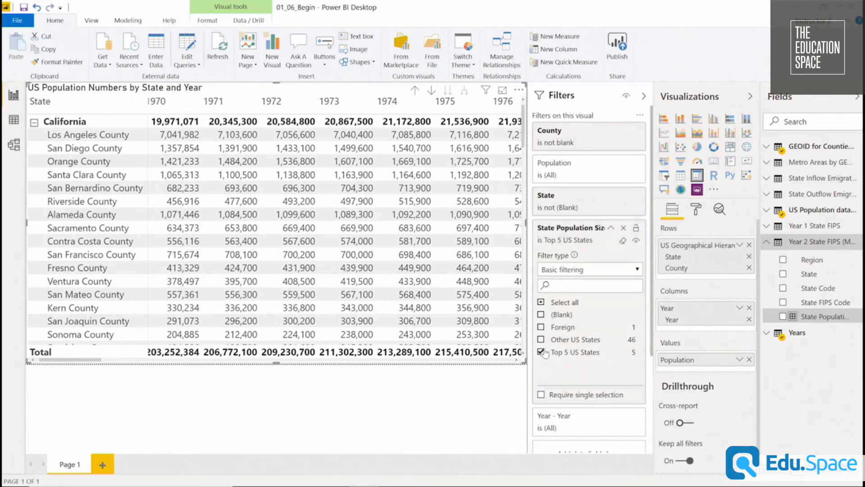
{"action": "left_click", "coordinate": [416, 89]}
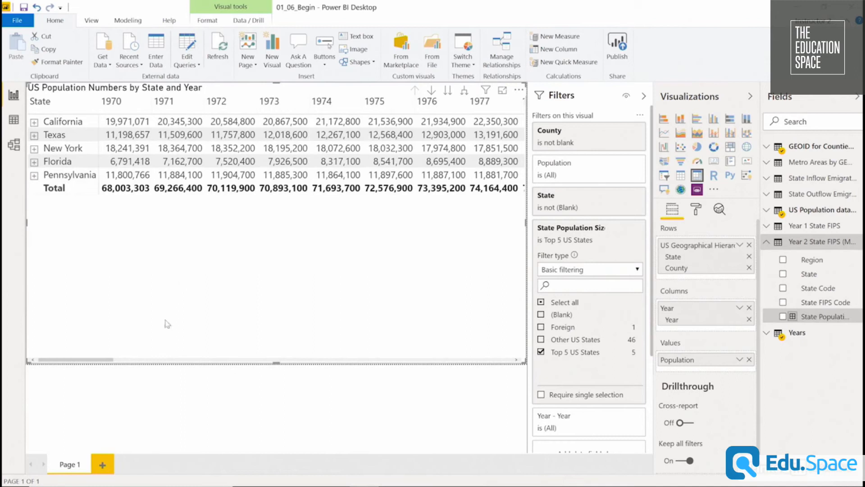
Change the matrix's State Population Size filter to include only Other US States.
{"action": "left_click", "coordinate": [542, 339]}
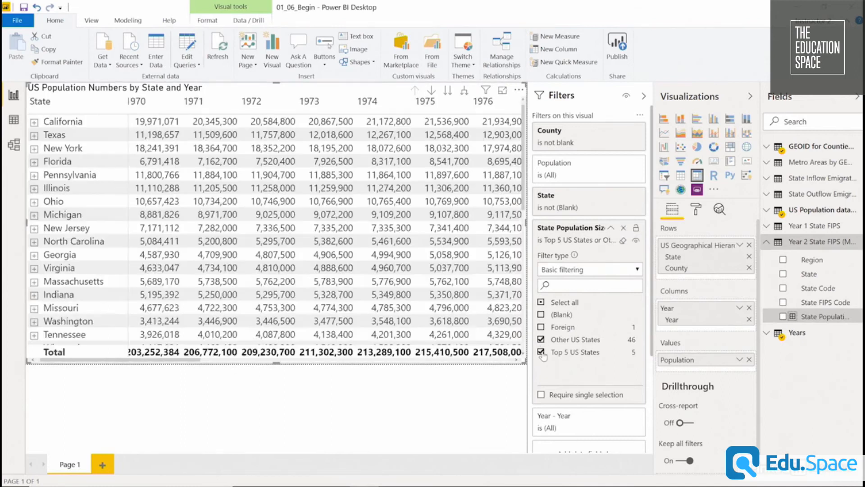
{"action": "left_click", "coordinate": [541, 352]}
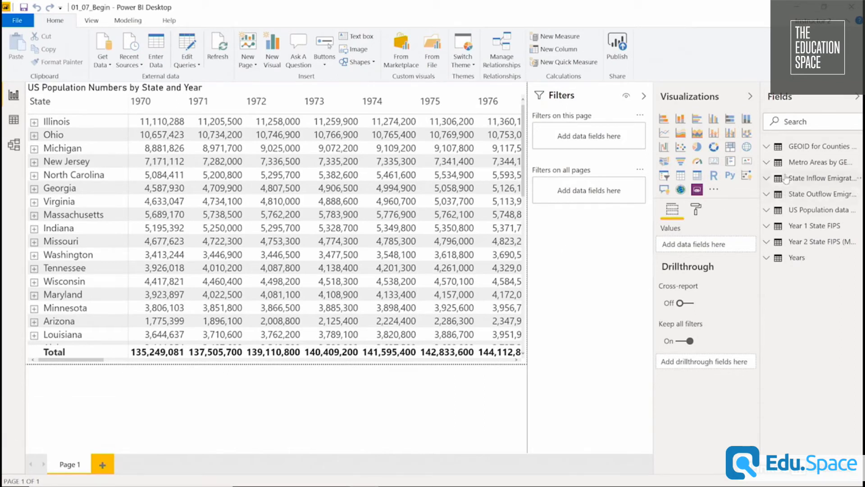
Start a new bin group on the Population field of the US Population data table with a bin size of 100000.
{"action": "left_click", "coordinate": [767, 211]}
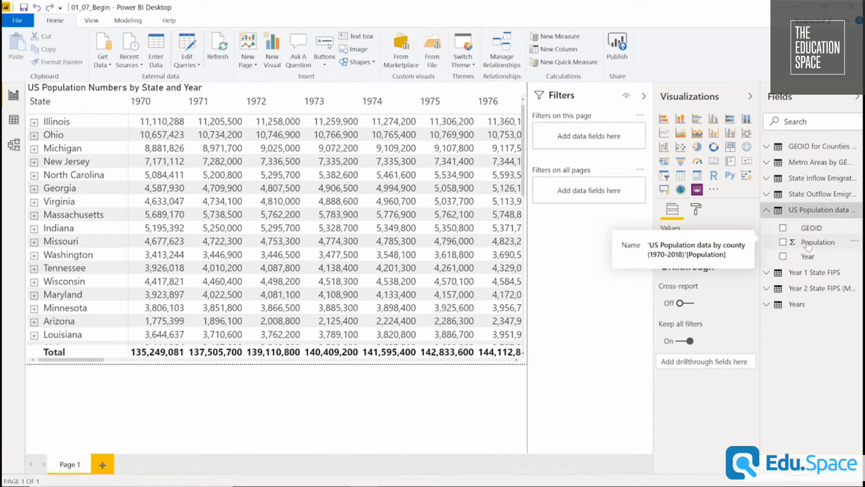
{"action": "left_click", "coordinate": [856, 243]}
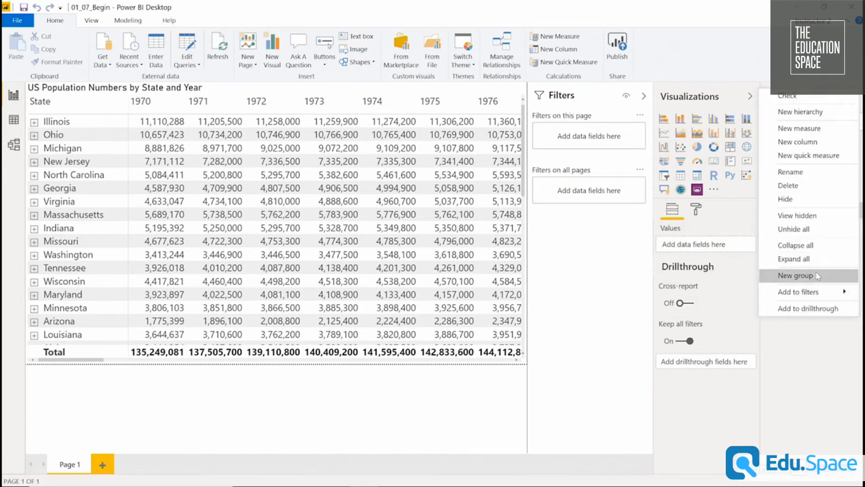
{"action": "left_click", "coordinate": [818, 276]}
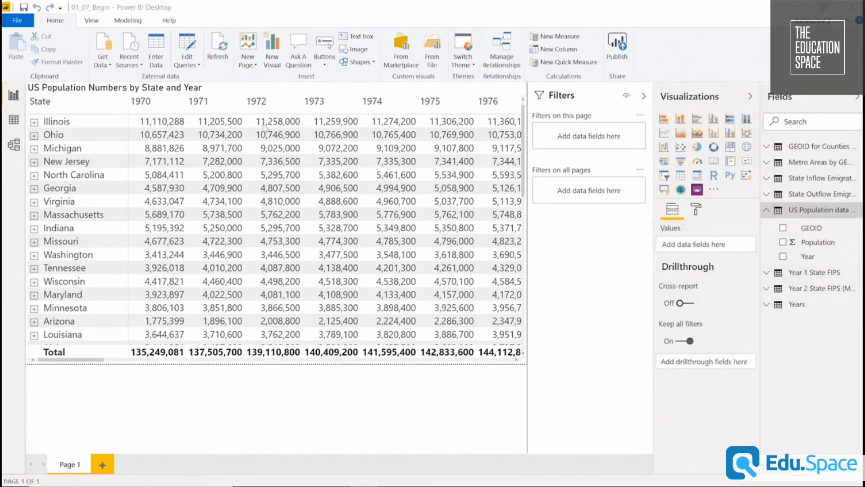
{"action": "left_click", "coordinate": [355, 158]}
{"action": "left_click", "coordinate": [355, 160]}
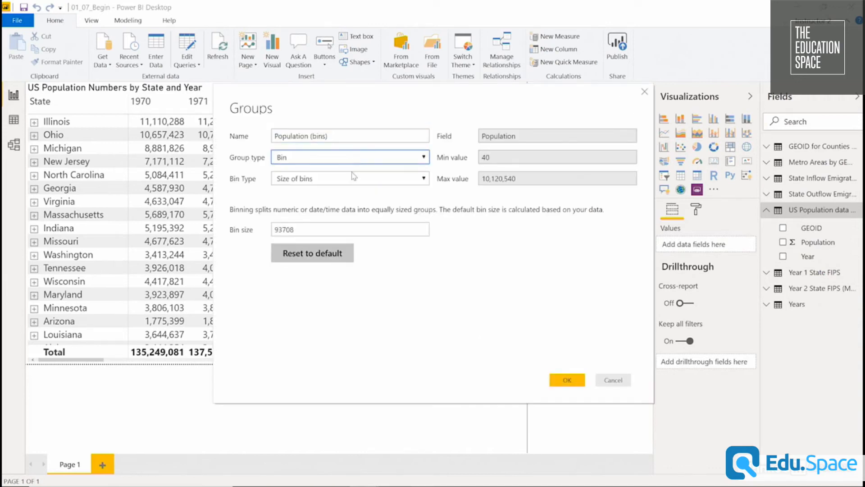
{"action": "left_click_drag", "start_coordinate": [303, 229], "coordinate": [272, 220]}
{"action": "type", "text": "100000"}
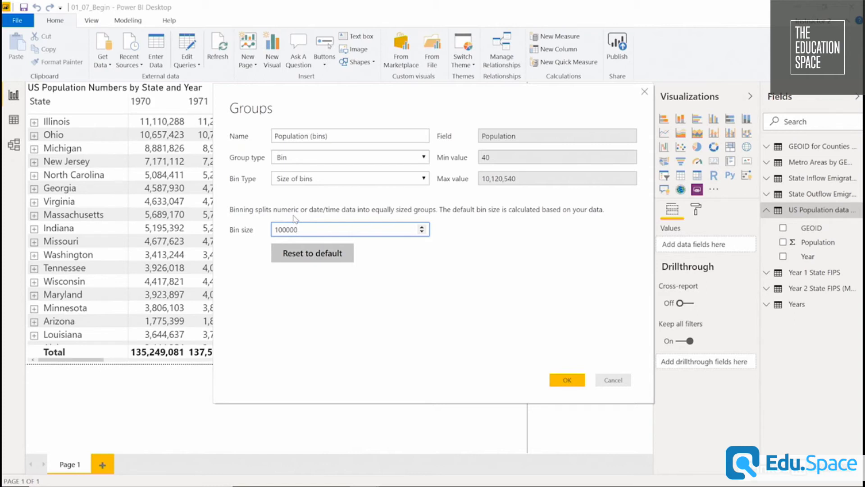
Replace the "bins" part of the Population group's name with a descriptive one and create the group.
{"action": "left_click_drag", "start_coordinate": [334, 136], "coordinate": [310, 139]}
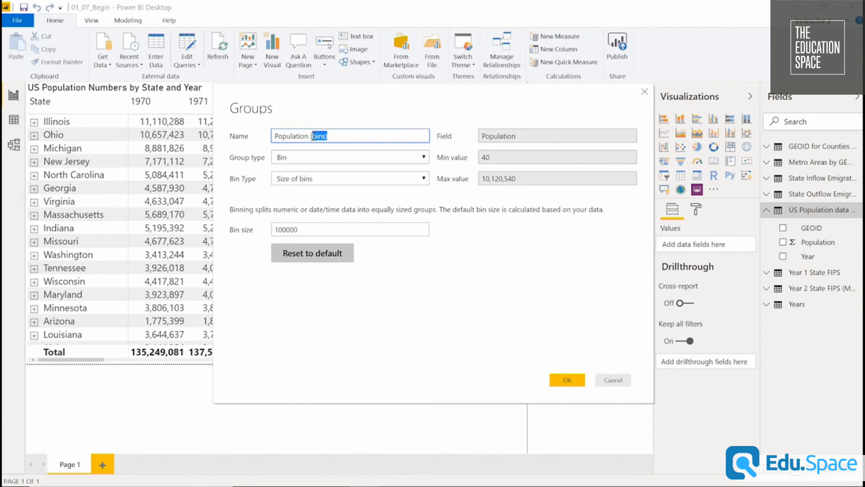
{"action": "key", "text": "BackSpace"}
{"action": "left_click", "coordinate": [566, 380]}
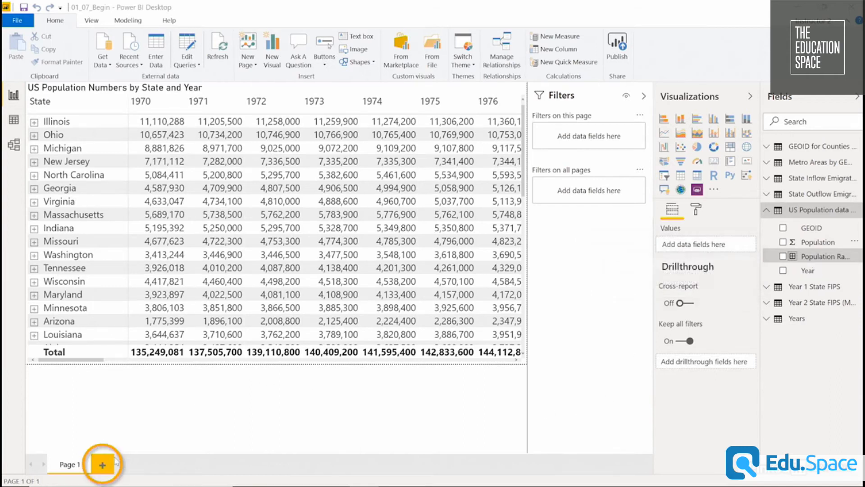
Add a second report page with a table listing Area Name and Population.
{"action": "left_click", "coordinate": [102, 469]}
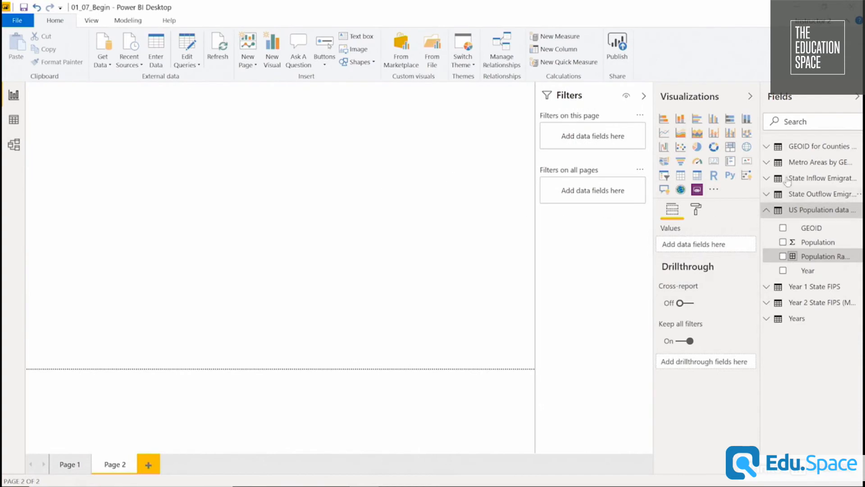
{"action": "left_click", "coordinate": [767, 147]}
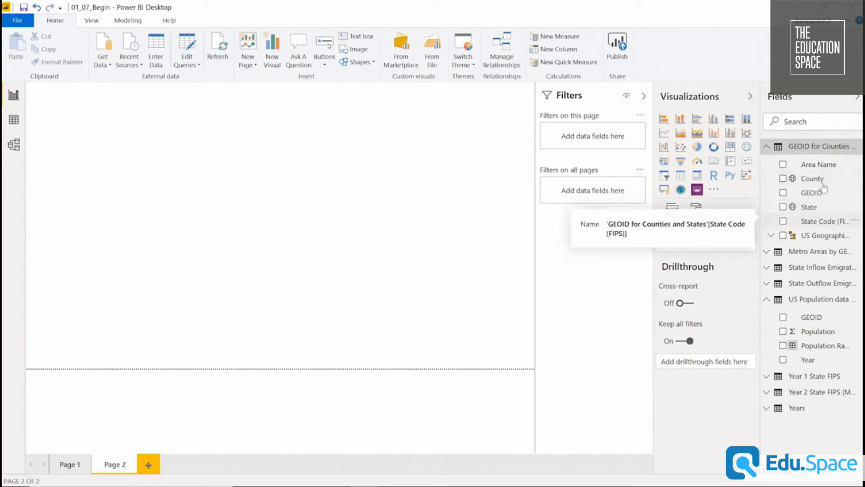
{"action": "left_click_drag", "start_coordinate": [825, 165], "coordinate": [123, 137]}
{"action": "left_click_drag", "start_coordinate": [219, 199], "coordinate": [217, 220]}
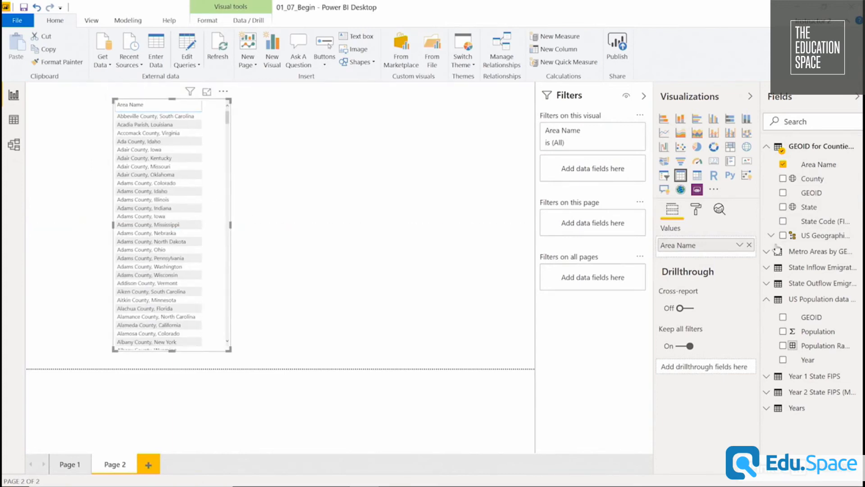
{"action": "left_click_drag", "start_coordinate": [841, 336], "coordinate": [721, 255]}
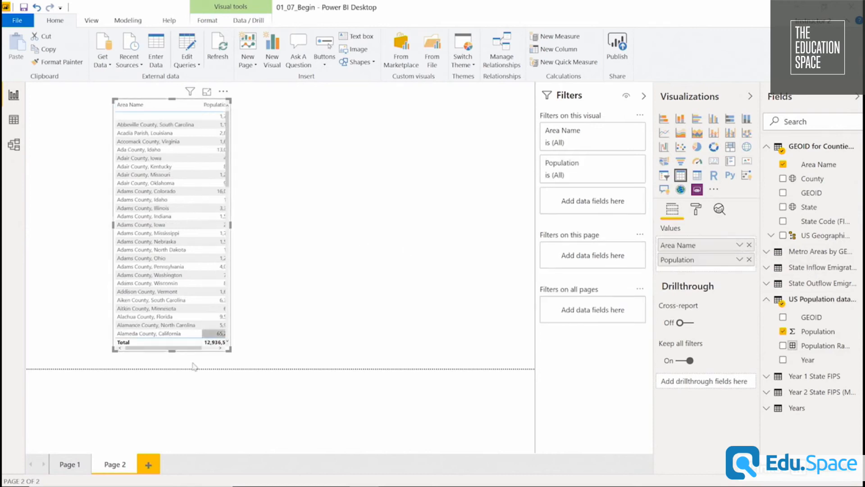
Set the table's grid text size to 18 pt, then enlarge and reposition the table so both columns fit.
{"action": "left_click_drag", "start_coordinate": [230, 348], "coordinate": [318, 378]}
{"action": "left_click", "coordinate": [446, 216]}
{"action": "left_click", "coordinate": [699, 210]}
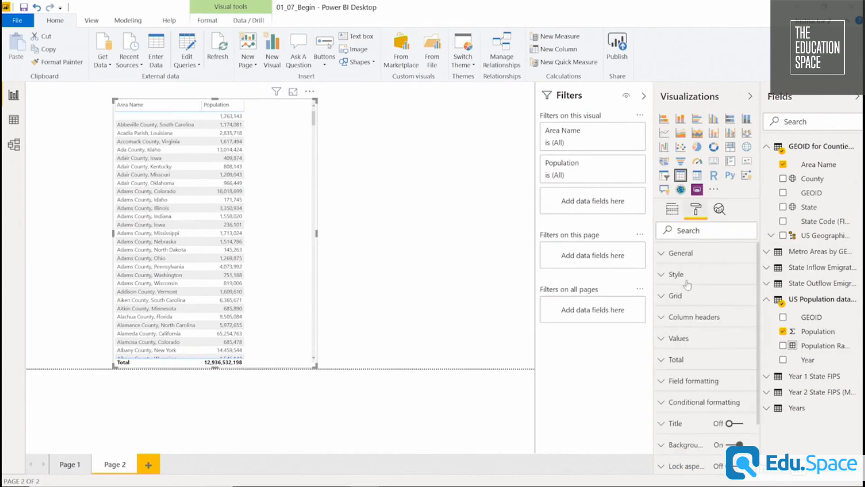
{"action": "left_click", "coordinate": [681, 296]}
{"action": "scroll", "coordinate": [690, 388], "scroll_direction": "down", "scroll_amount": 5}
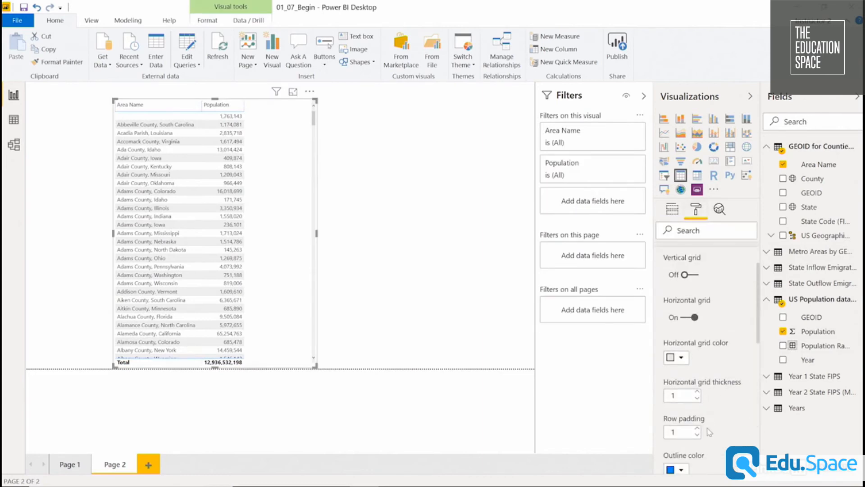
{"action": "left_click", "coordinate": [697, 422]}
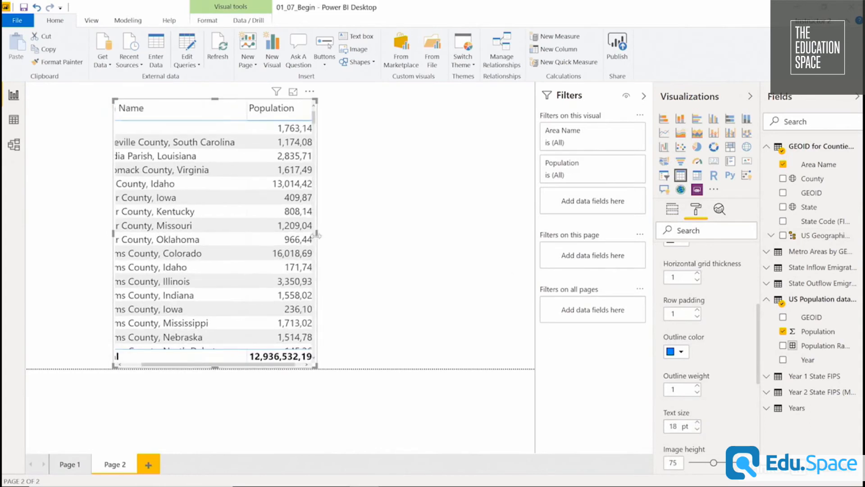
{"action": "left_click_drag", "start_coordinate": [317, 235], "coordinate": [448, 234]}
{"action": "left_click_drag", "start_coordinate": [330, 204], "coordinate": [328, 219]}
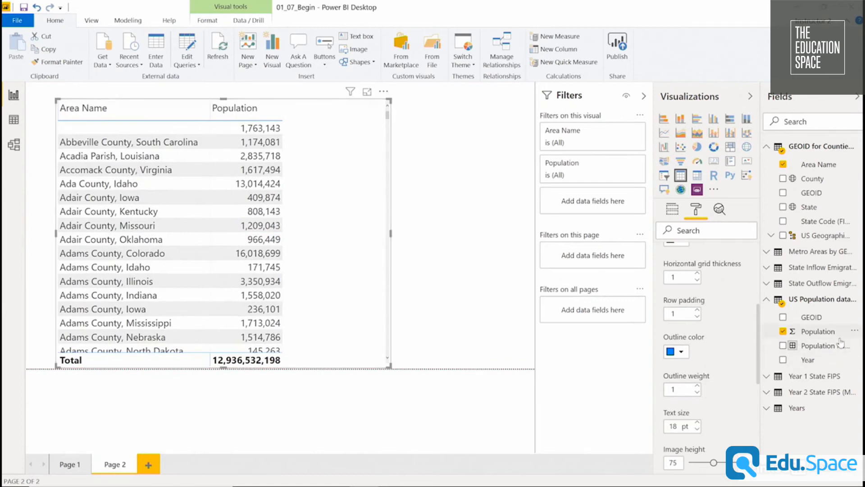
Add Population Range (Bins) to the county table and filter the table to year 2018 using basic filtering on the Years table's Year.
{"action": "left_click_drag", "start_coordinate": [840, 351], "coordinate": [352, 211]}
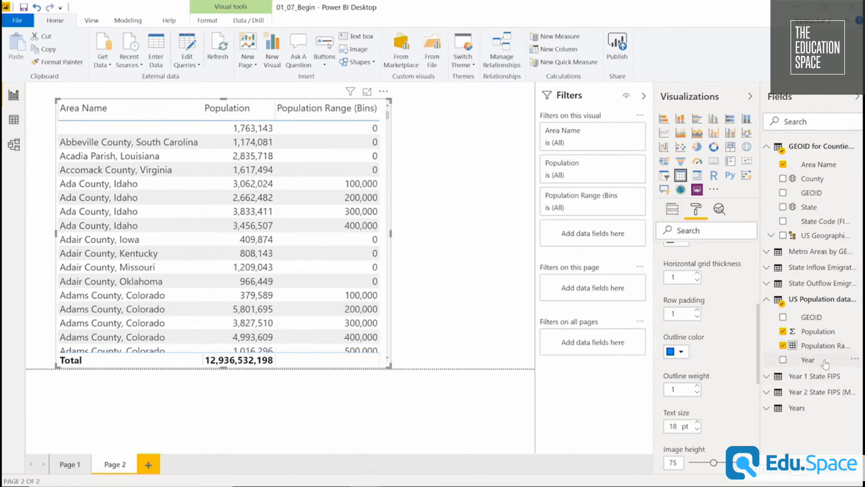
{"action": "left_click", "coordinate": [770, 411]}
{"action": "left_click", "coordinate": [770, 427]}
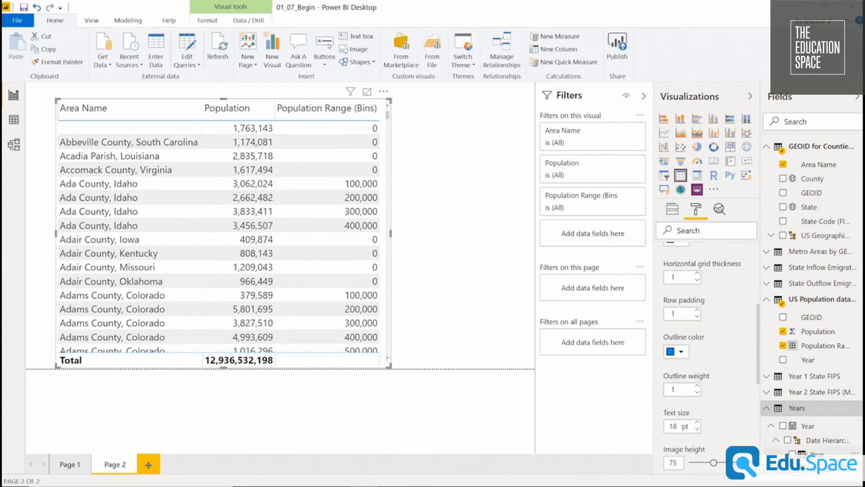
{"action": "left_click_drag", "start_coordinate": [772, 450], "coordinate": [586, 231]}
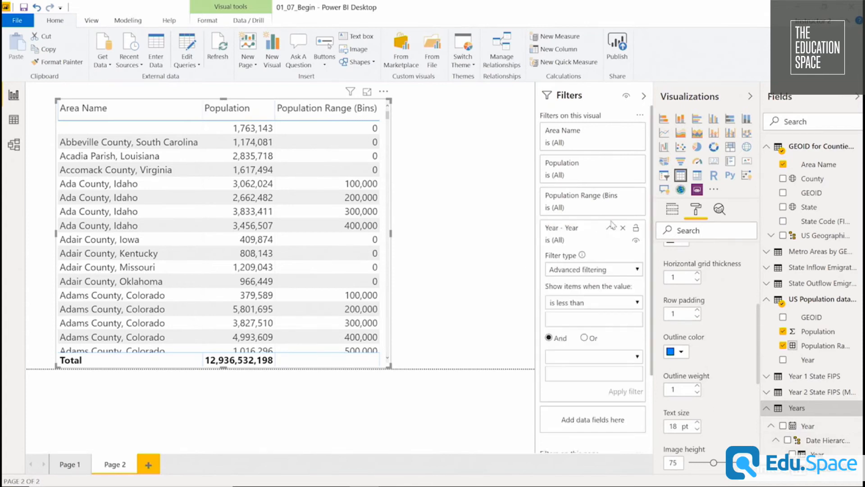
{"action": "left_click", "coordinate": [596, 271]}
{"action": "left_click", "coordinate": [586, 294]}
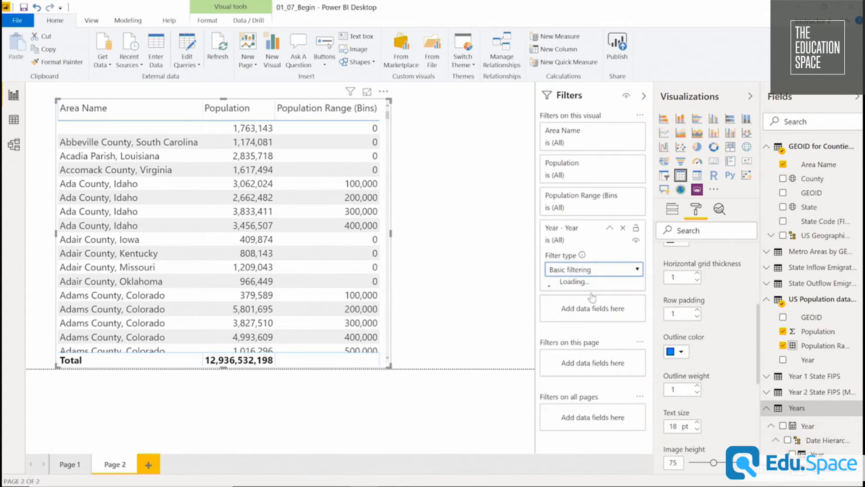
{"action": "scroll", "coordinate": [591, 315], "scroll_direction": "down", "scroll_amount": 10}
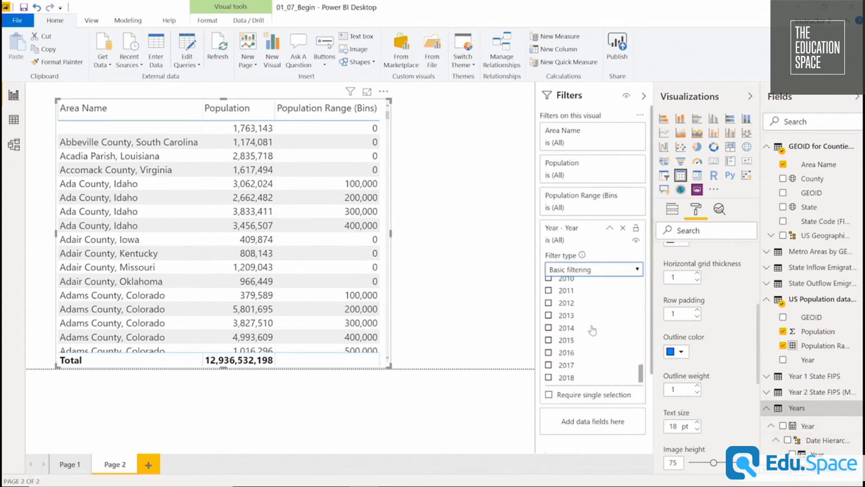
{"action": "left_click", "coordinate": [548, 379]}
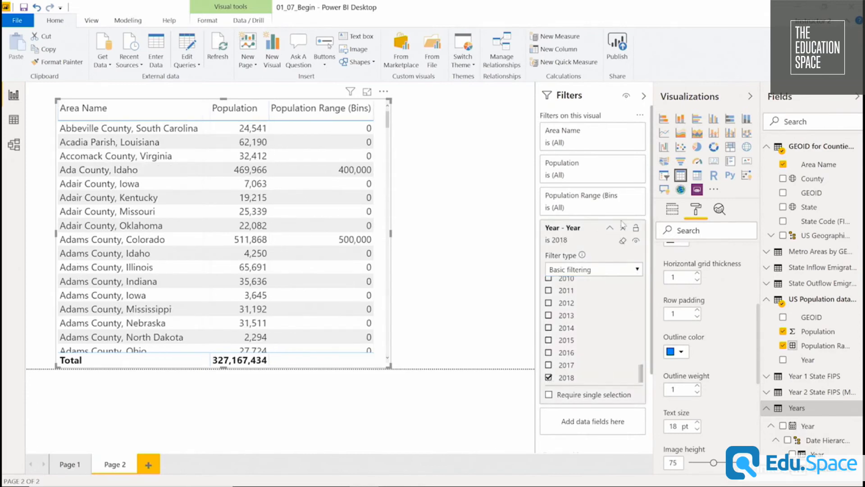
{"action": "left_click", "coordinate": [609, 228]}
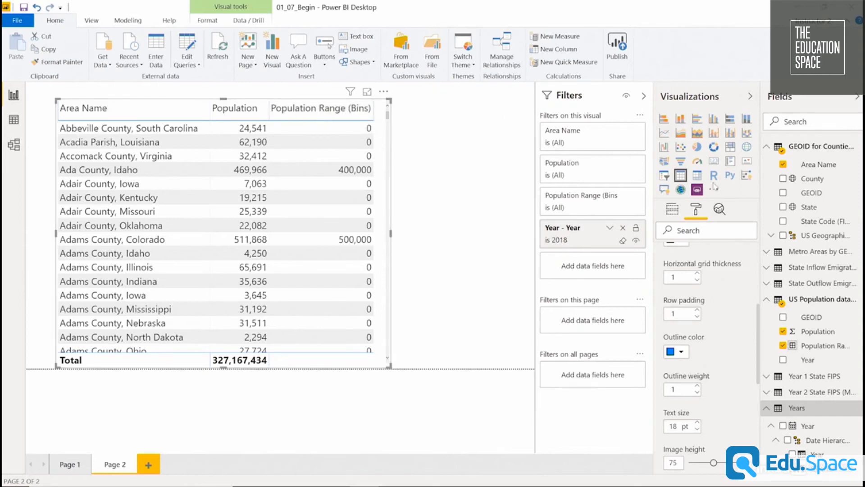
Check the summarization setting of Population Range (Bins) in the county table.
{"action": "left_click", "coordinate": [673, 209]}
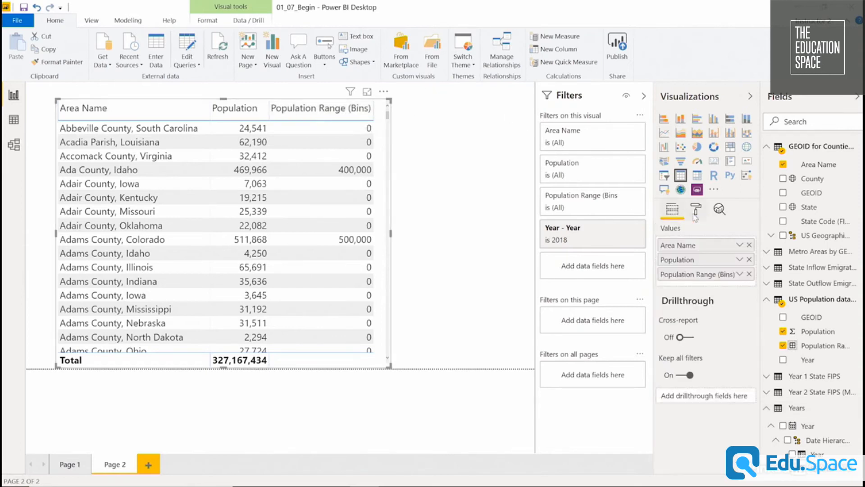
{"action": "left_click", "coordinate": [740, 275]}
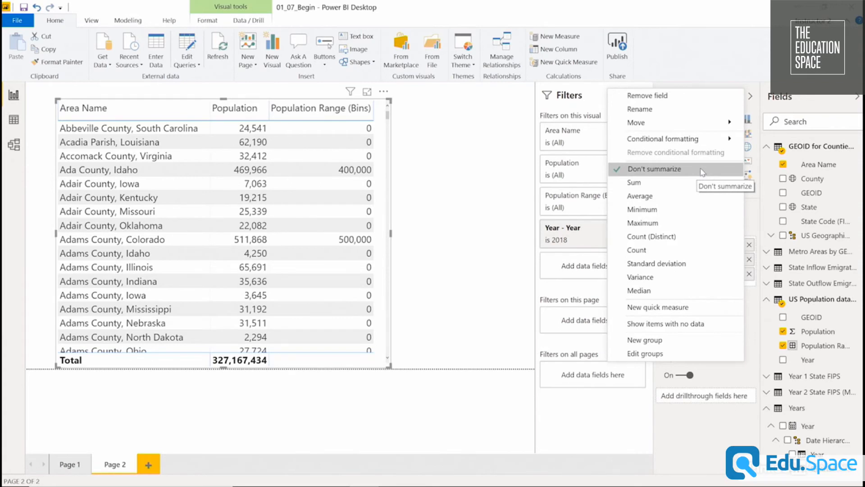
{"action": "left_click", "coordinate": [400, 161]}
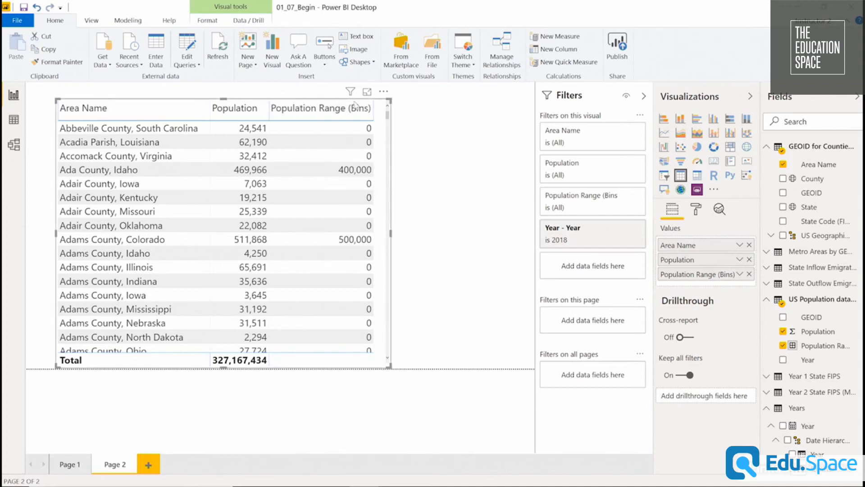
Narrow the Population Range (Bins) column so its header wraps, then shrink the table and move it to the page's left edge.
{"action": "left_click_drag", "start_coordinate": [372, 108], "coordinate": [334, 109]}
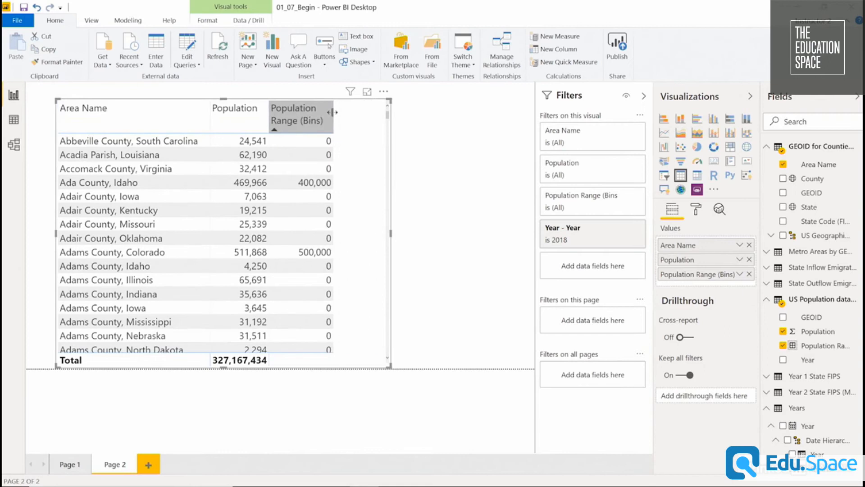
{"action": "left_click_drag", "start_coordinate": [390, 233], "coordinate": [316, 232]}
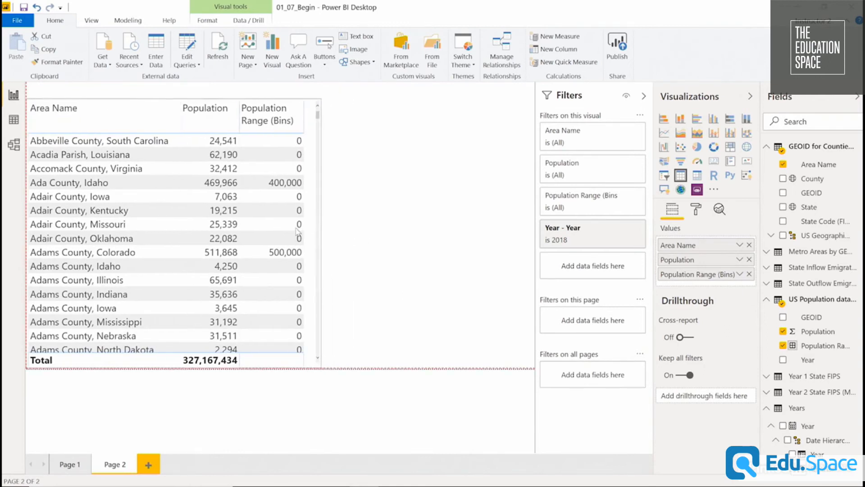
Add a second table beside the county table listing Population Range (Bins) with Don't summarize.
{"action": "left_click", "coordinate": [406, 193]}
{"action": "left_click", "coordinate": [681, 175]}
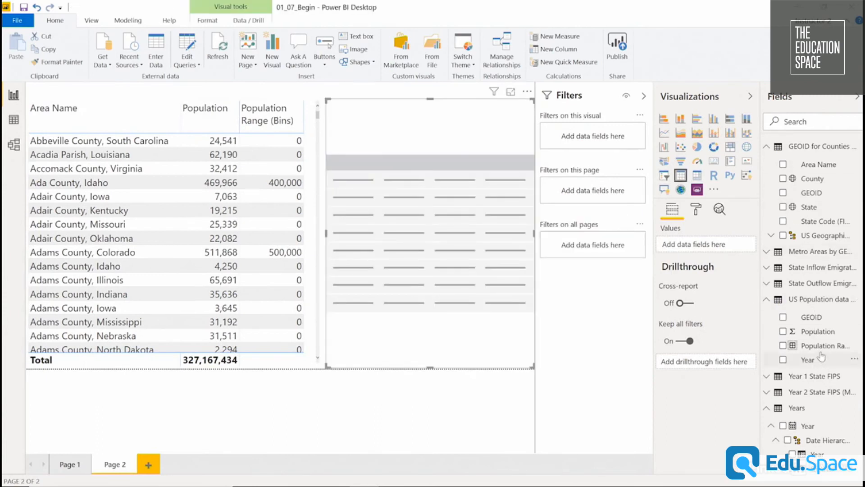
{"action": "left_click_drag", "start_coordinate": [818, 346], "coordinate": [708, 244]}
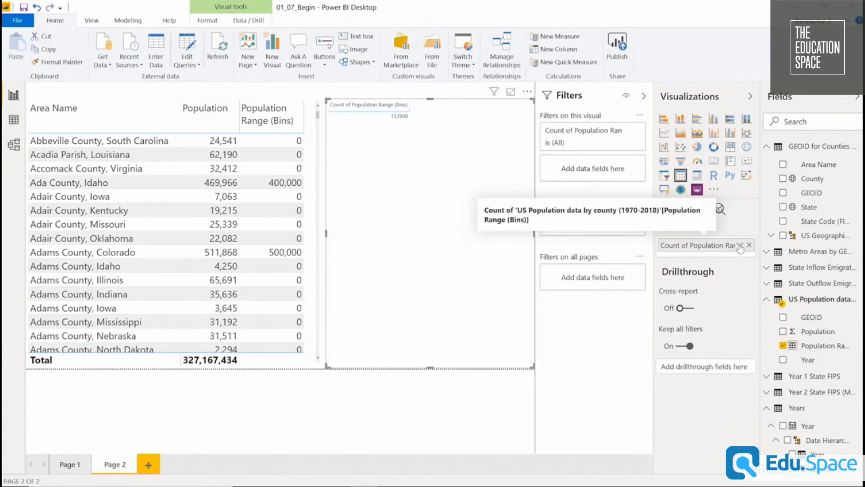
{"action": "left_click", "coordinate": [740, 246]}
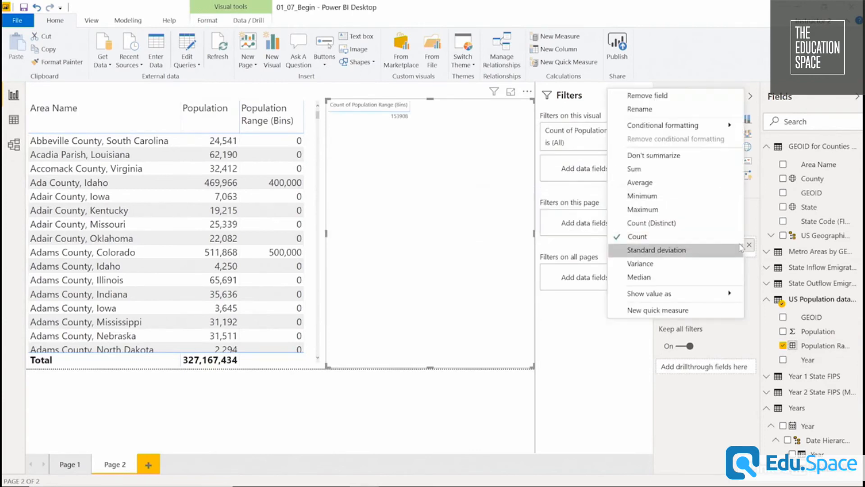
{"action": "left_click", "coordinate": [718, 155]}
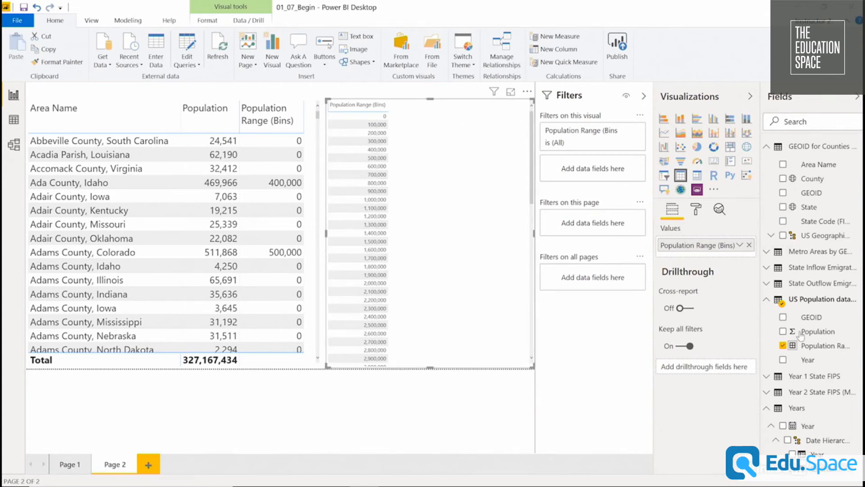
Add GEOID as Count (Distinct) and Population to the population range table.
{"action": "left_click_drag", "start_coordinate": [811, 318], "coordinate": [706, 261]}
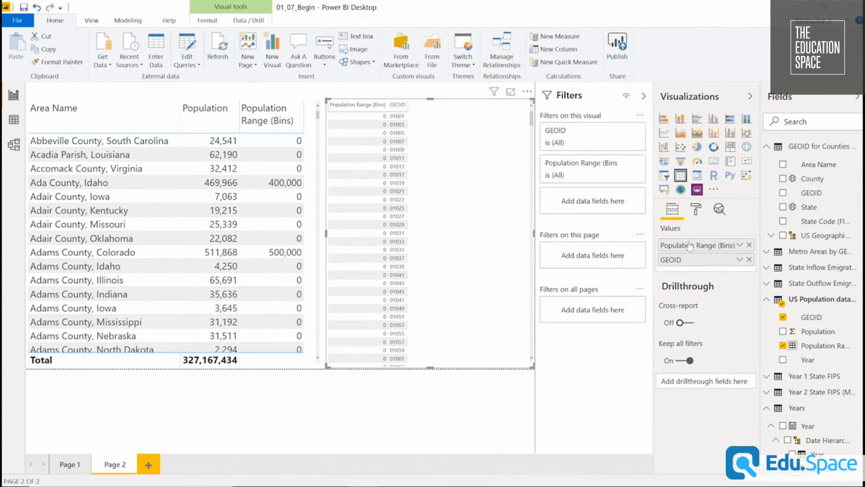
{"action": "left_click", "coordinate": [740, 259]}
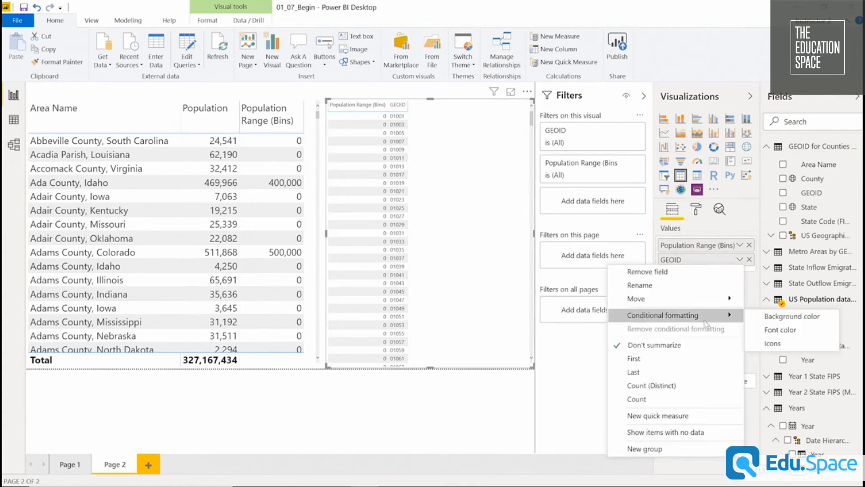
{"action": "left_click", "coordinate": [673, 386]}
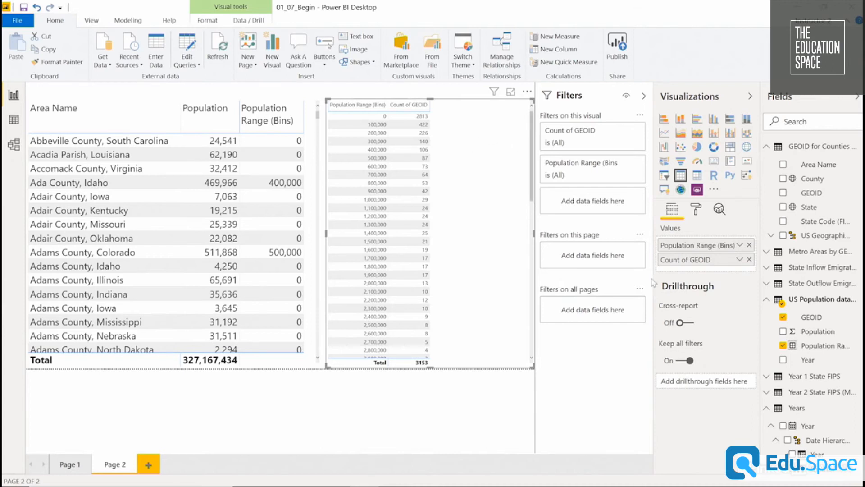
{"action": "left_click_drag", "start_coordinate": [811, 331], "coordinate": [691, 266]}
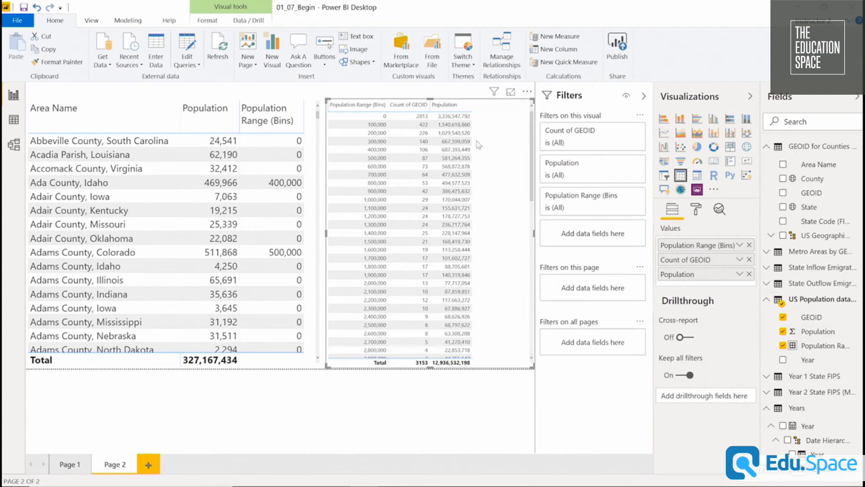
Filter the population range table by the US Population data's Year field to the last listed December date and review the bins.
{"action": "left_click_drag", "start_coordinate": [811, 360], "coordinate": [600, 225]}
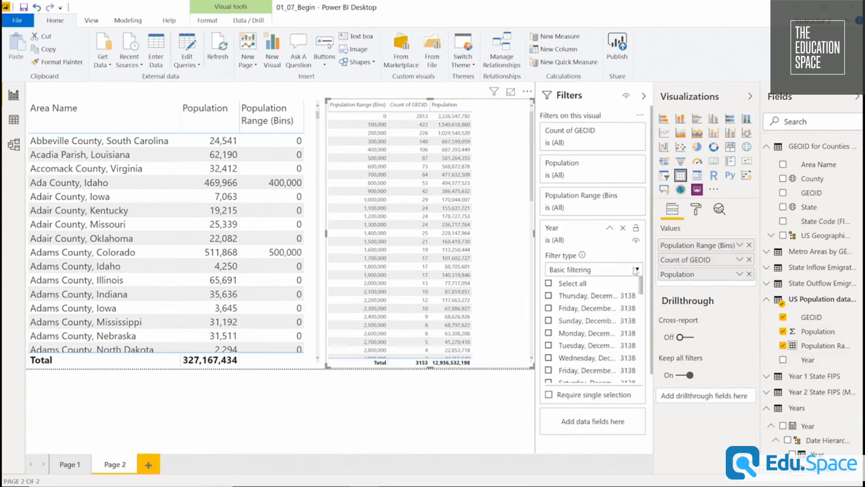
{"action": "left_click_drag", "start_coordinate": [641, 288], "coordinate": [640, 385]}
{"action": "left_click", "coordinate": [563, 379]}
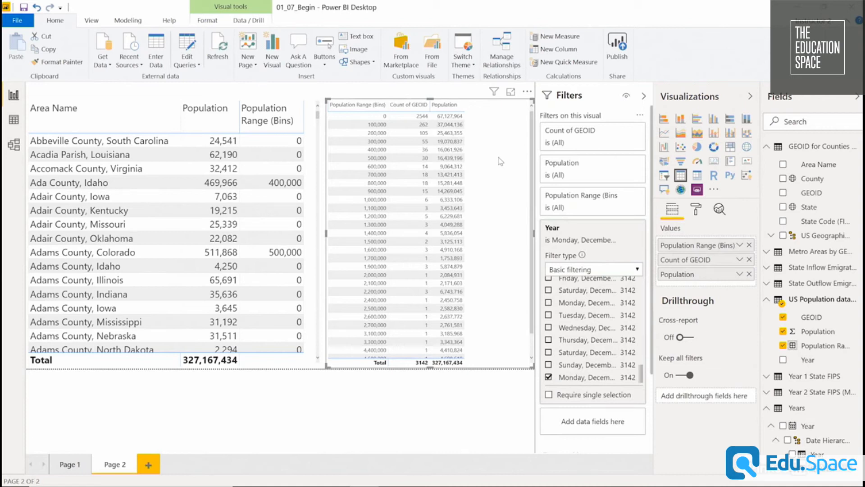
{"action": "scroll", "coordinate": [492, 202], "scroll_direction": "down", "scroll_amount": 1}
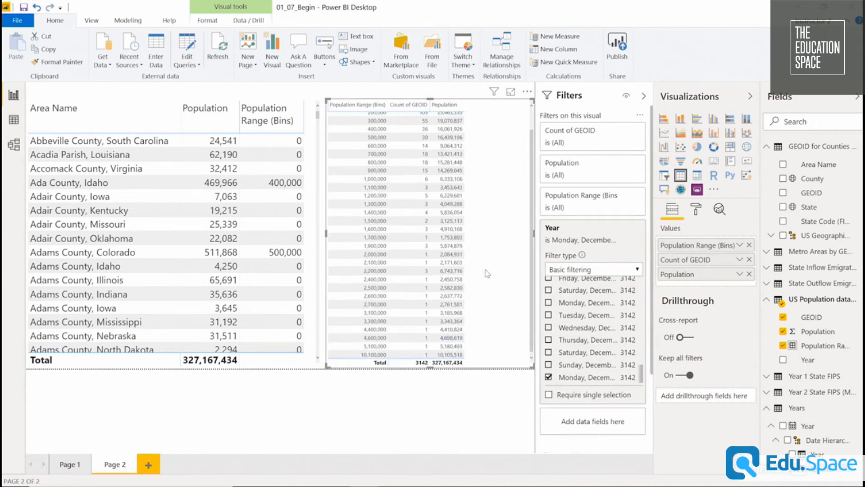
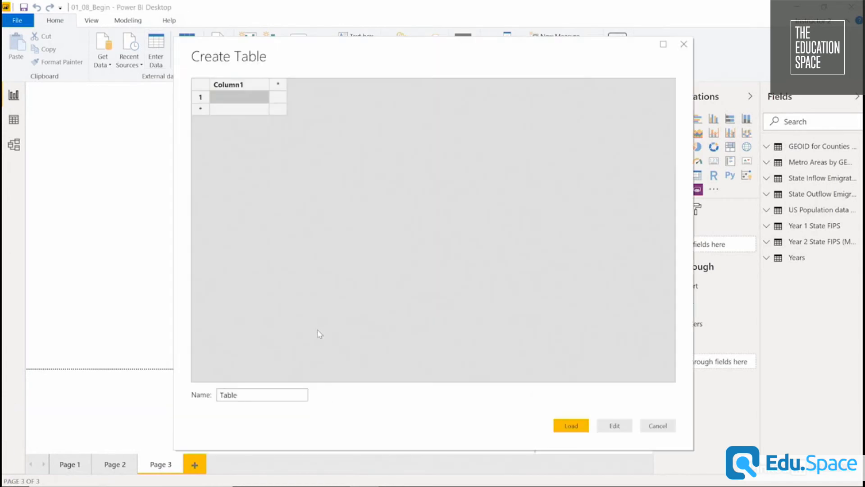
Name the new blank table Calculations and load it into the model.
{"action": "type", "text": "Calculatgion"}
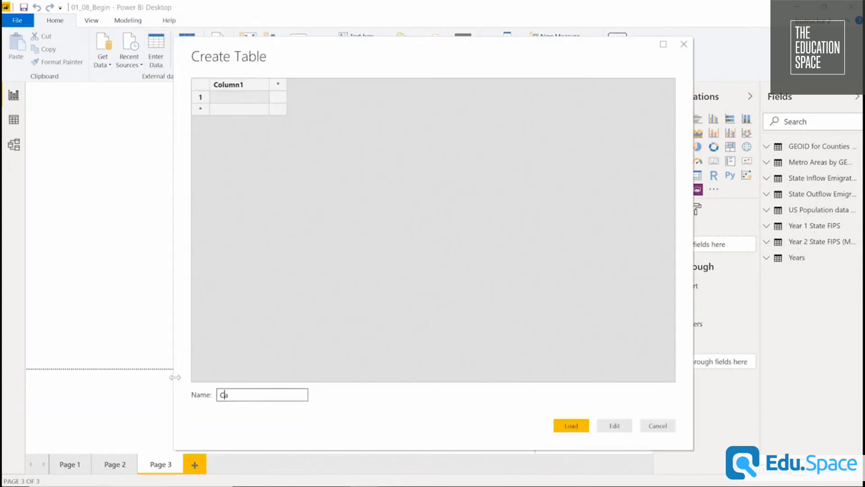
{"action": "key", "text": "BackSpace"}
{"action": "key", "text": "BackSpace"}
{"action": "key", "text": "BackSpace"}
{"action": "key", "text": "BackSpace"}
{"action": "type", "text": "ions"}
{"action": "left_click", "coordinate": [585, 431]}
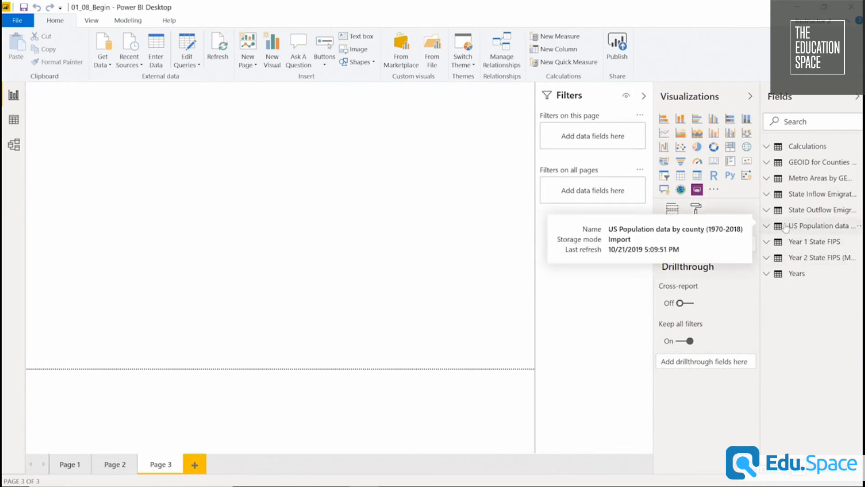
Expand the US Population data, Years and Year 2 State FIPS tables to examine their fields.
{"action": "left_click", "coordinate": [766, 226]}
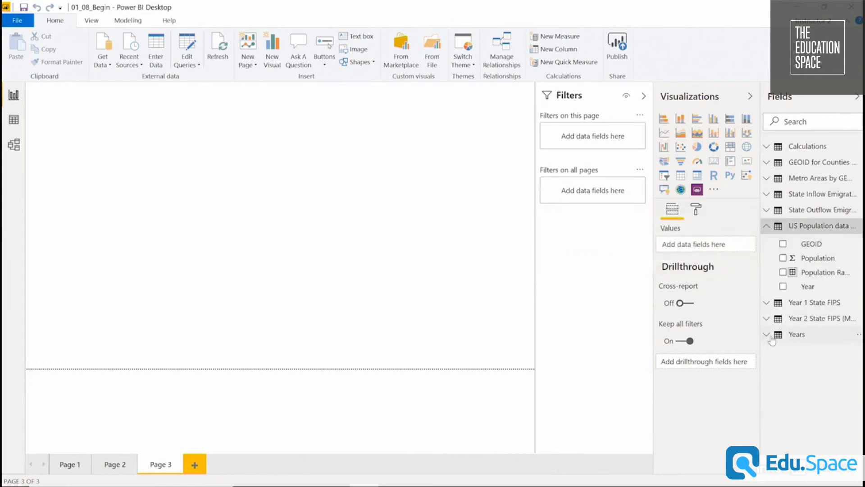
{"action": "left_click", "coordinate": [767, 334]}
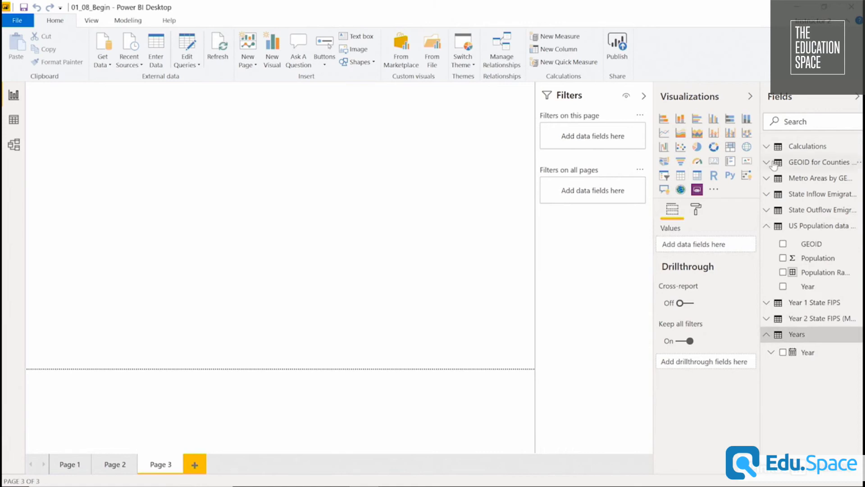
{"action": "left_click", "coordinate": [768, 319]}
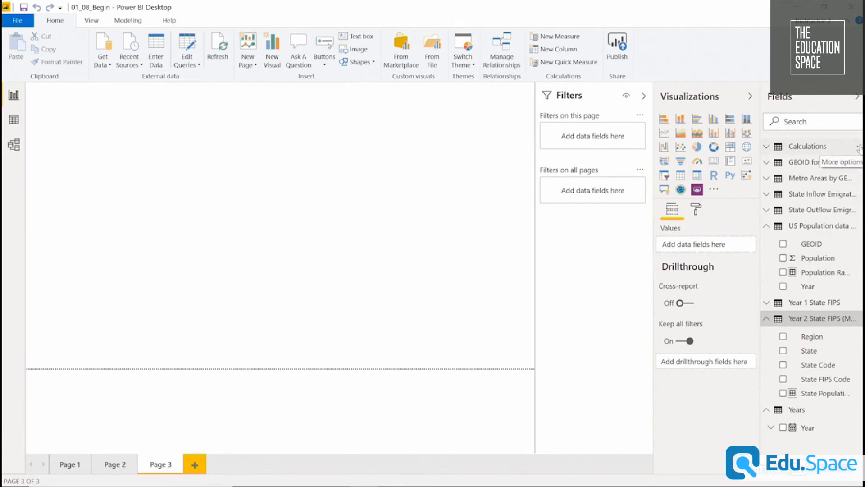
Create a measure named Most Recent Year in the Calculations table and begin its formula with the LASTDATE function.
{"action": "left_click", "coordinate": [860, 148]}
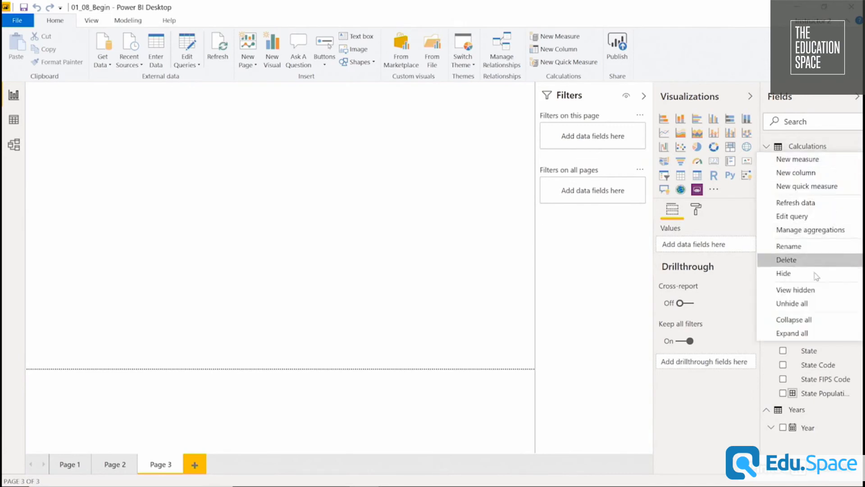
{"action": "left_click", "coordinate": [806, 160]}
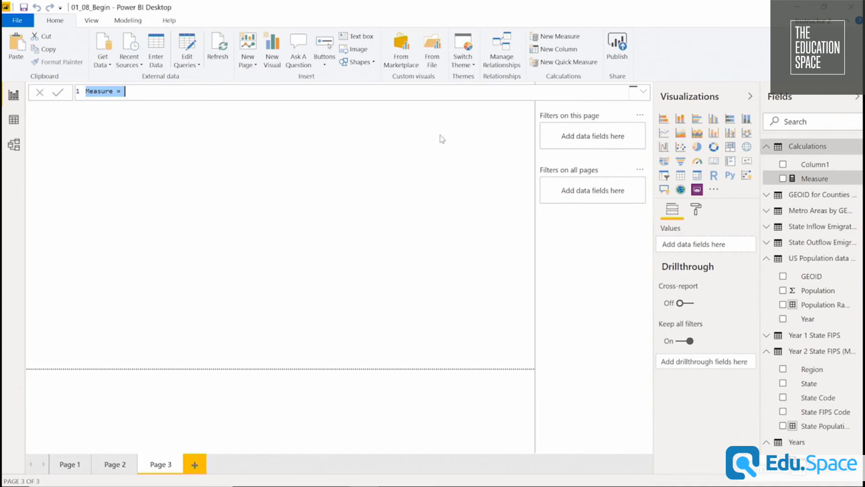
{"action": "type", "text": "Most recent"}
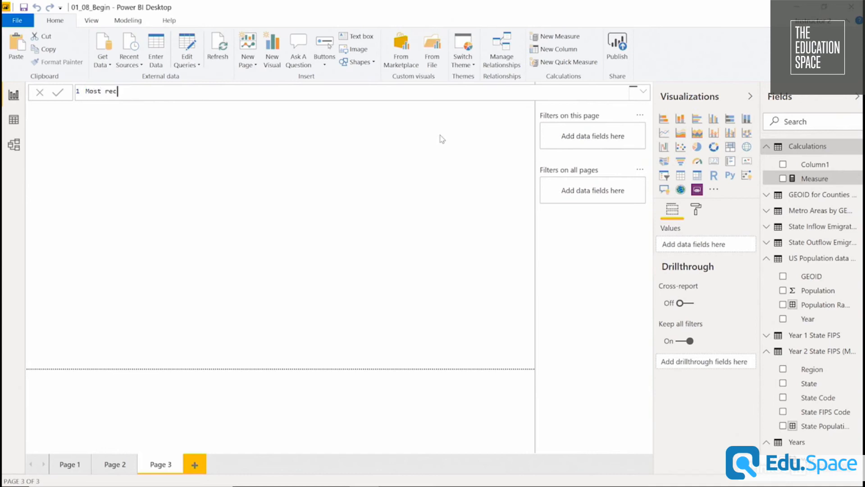
{"action": "key", "text": "BackSpace"}
{"action": "key", "text": "BackSpace"}
{"action": "key", "text": "BackSpace"}
{"action": "key", "text": "BackSpace"}
{"action": "key", "text": "BackSpace"}
{"action": "key", "text": "BackSpace"}
{"action": "type", "text": "Recent Year = LAST"}
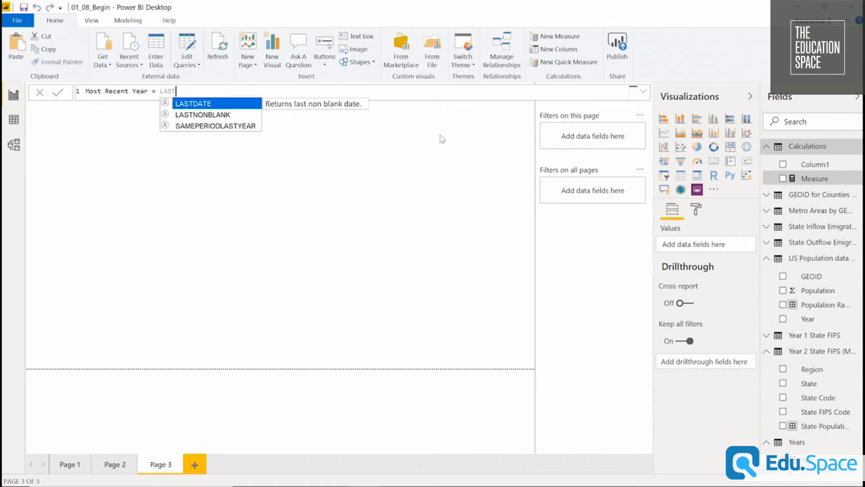
{"action": "key", "text": "Tab"}
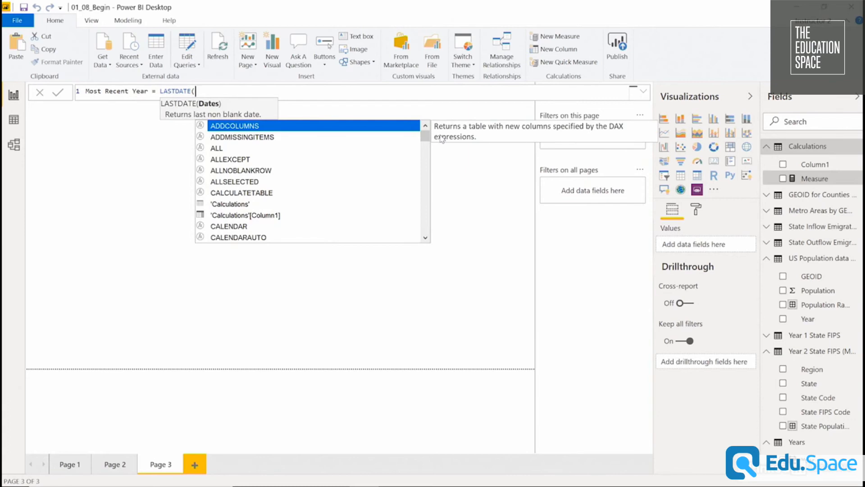
{"action": "type", "text": "year"}
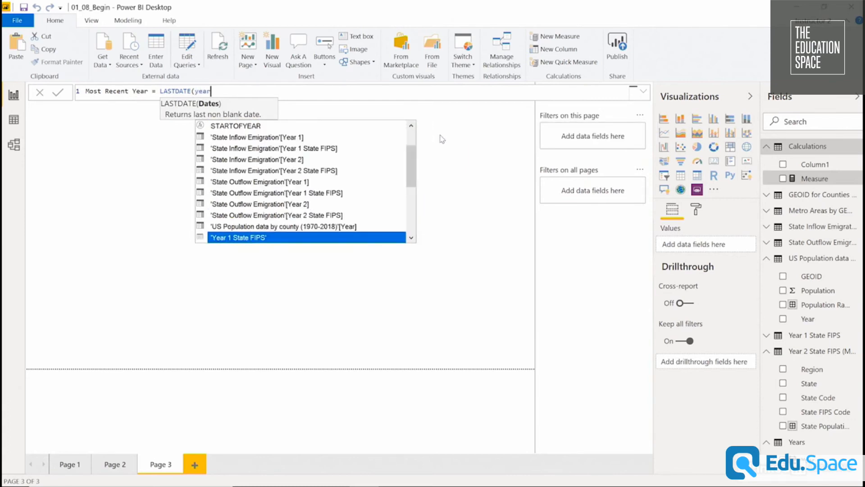
{"action": "key", "text": "Down"}
{"action": "key", "text": "Up"}
{"action": "key", "text": "Up"}
{"action": "key", "text": "Up"}
{"action": "key", "text": "Up"}
{"action": "key", "text": "Up"}
{"action": "key", "text": "Up"}
{"action": "key", "text": "Up"}
{"action": "key", "text": "Up"}
{"action": "key", "text": "Up"}
{"action": "key", "text": "Up"}
{"action": "key", "text": "Up"}
{"action": "key", "text": "Up"}
{"action": "key", "text": "Up"}
{"action": "key", "text": "Up"}
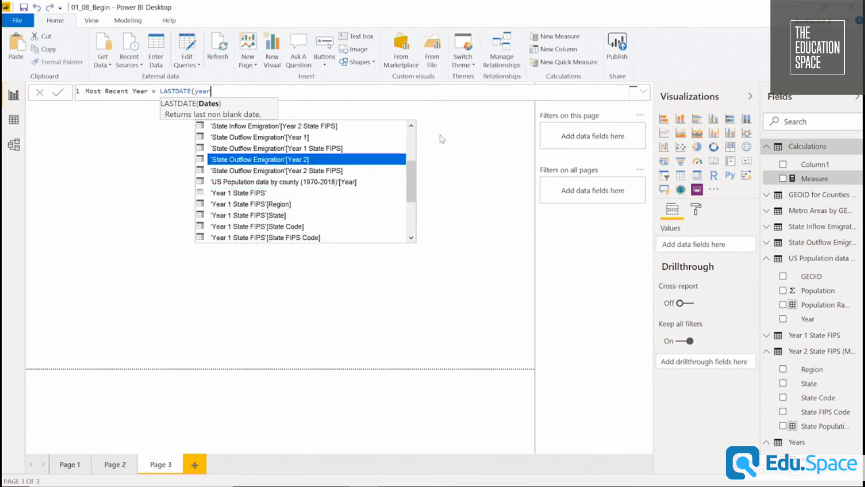
{"action": "key", "text": "Up"}
{"action": "key", "text": "Up"}
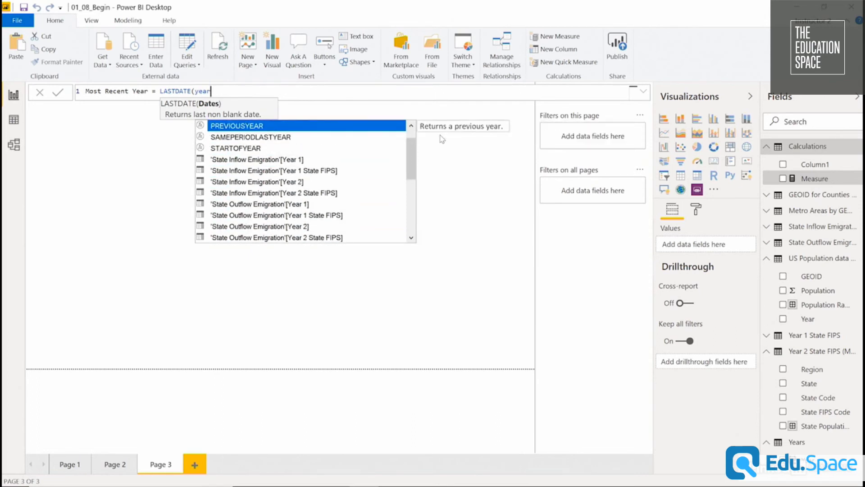
{"action": "key", "text": "Up"}
{"action": "key", "text": "Up"}
{"action": "key", "text": "Down"}
{"action": "key", "text": "Down"}
{"action": "key", "text": "BackSpace"}
{"action": "key", "text": "BackSpace"}
{"action": "key", "text": "BackSpace"}
{"action": "key", "text": "BackSpace"}
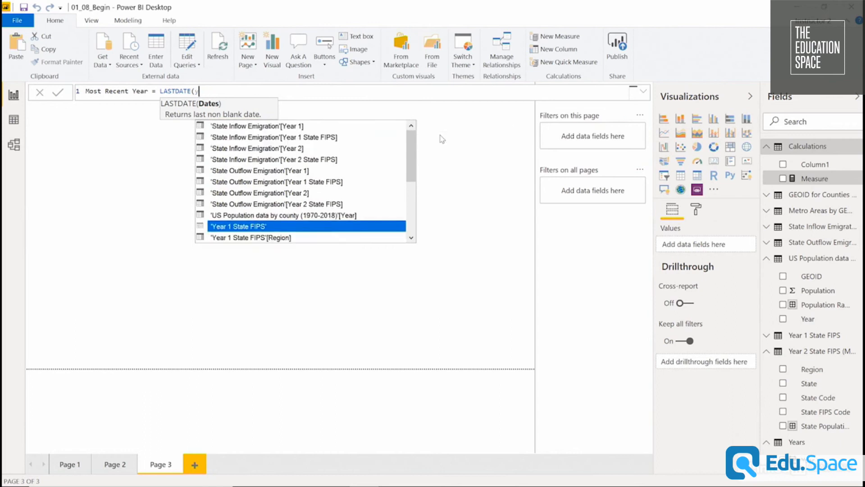
Complete the LASTDATE formula with 'US Population data by county (1970-2018)'[Year] as its argument and commit the measure.
{"action": "type", "text": "pop"}
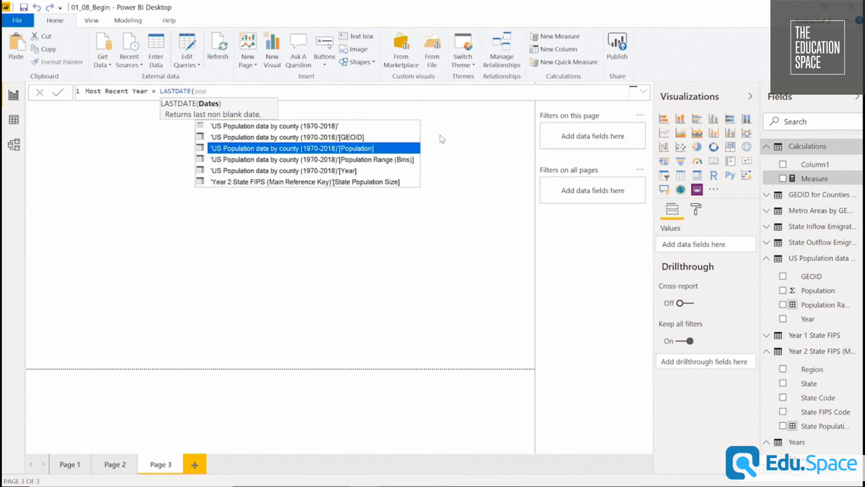
{"action": "key", "text": "Tab"}
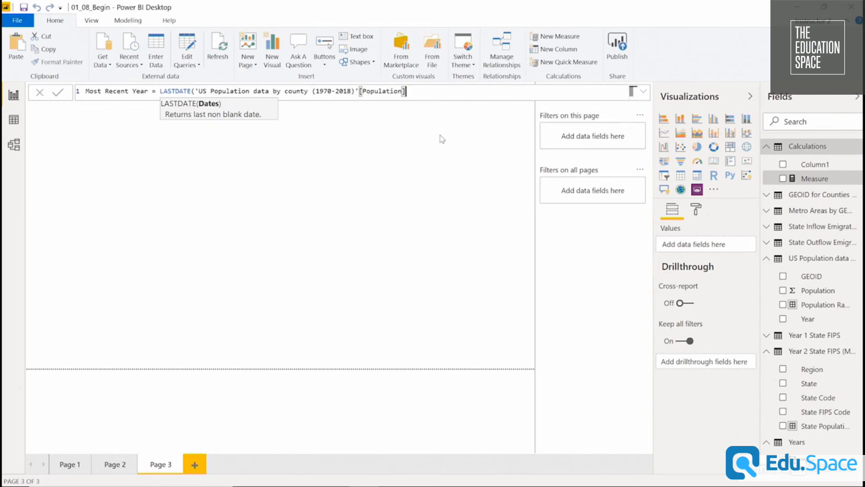
{"action": "key", "text": "BackSpace"}
{"action": "key", "text": "BackSpace"}
{"action": "key", "text": "BackSpace"}
{"action": "key", "text": "BackSpace"}
{"action": "key", "text": "BackSpace"}
{"action": "key", "text": "BackSpace"}
{"action": "key", "text": "BackSpace"}
{"action": "key", "text": "BackSpace"}
{"action": "key", "text": "BackSpace"}
{"action": "key", "text": "BackSpace"}
{"action": "key", "text": "BackSpace"}
{"action": "key", "text": "BackSpace"}
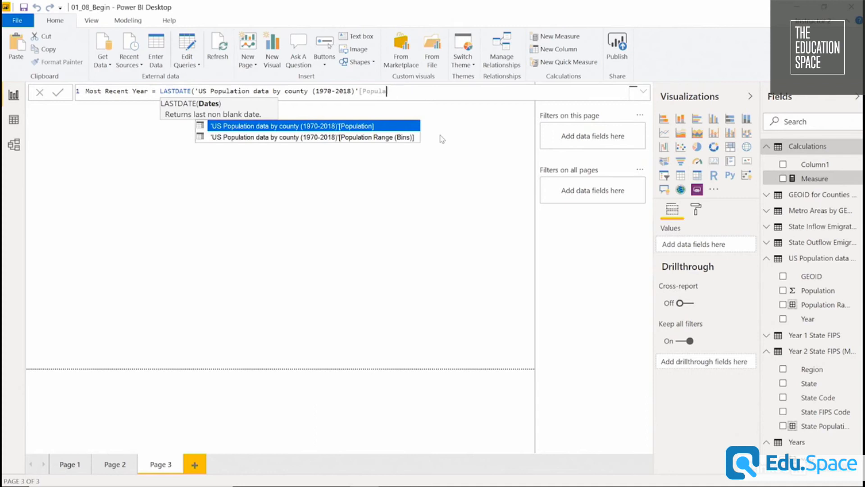
{"action": "key", "text": "Down"}
{"action": "key", "text": "Down"}
{"action": "key", "text": "Down"}
{"action": "key", "text": "Down"}
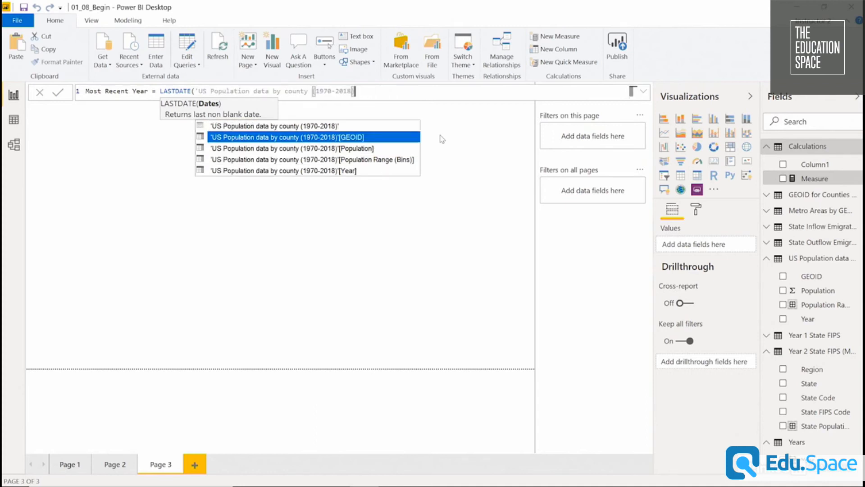
{"action": "key", "text": "Tab"}
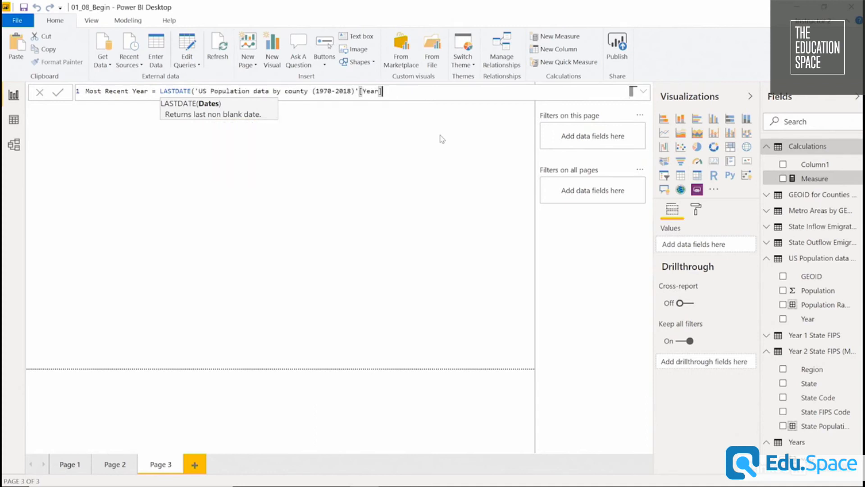
{"action": "type", "text": ")"}
{"action": "key", "text": "Return"}
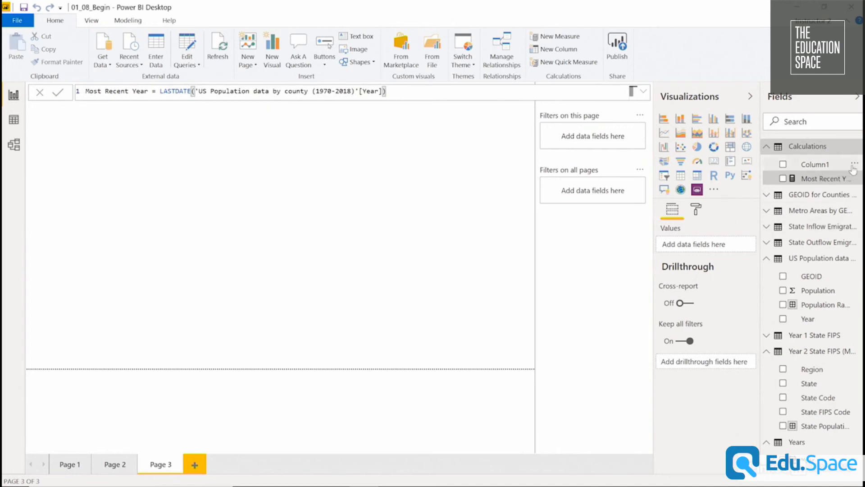
Delete the empty Column1 from the Calculations table.
{"action": "left_click", "coordinate": [856, 164]}
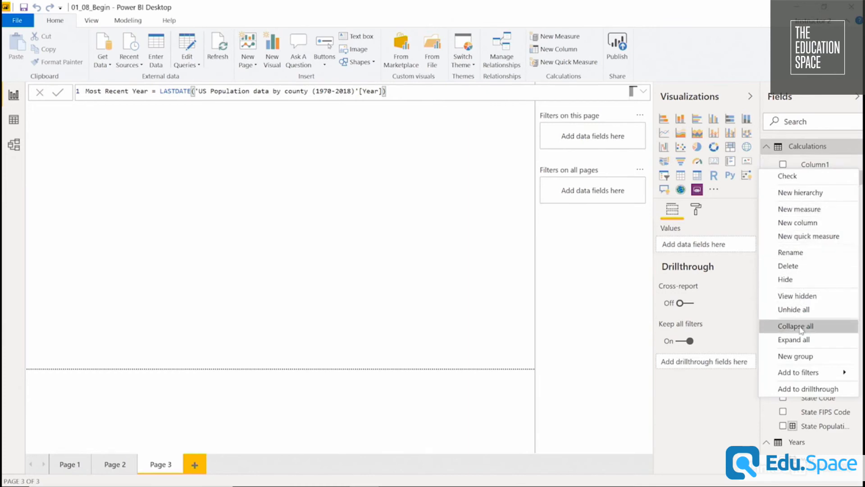
{"action": "left_click", "coordinate": [808, 266]}
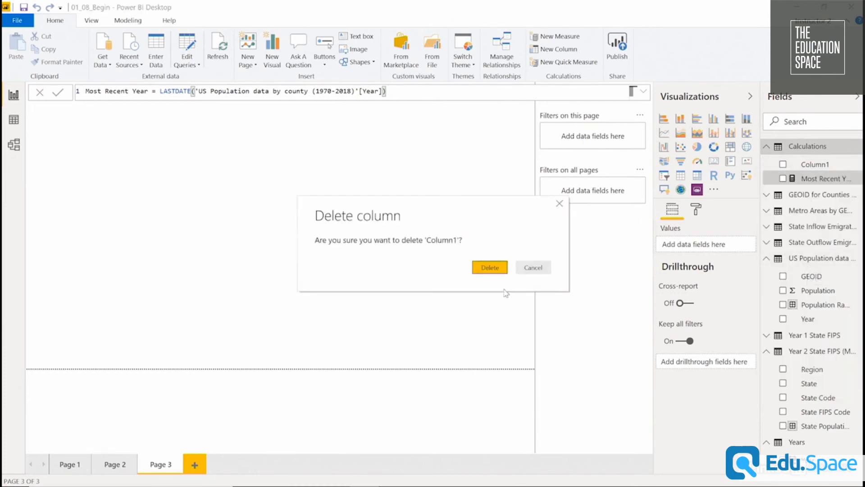
{"action": "left_click", "coordinate": [480, 267]}
Place Most Recent Year on Page 3 as a table visual and shrink it to fit its single value.
{"action": "left_click_drag", "start_coordinate": [818, 165], "coordinate": [440, 145]}
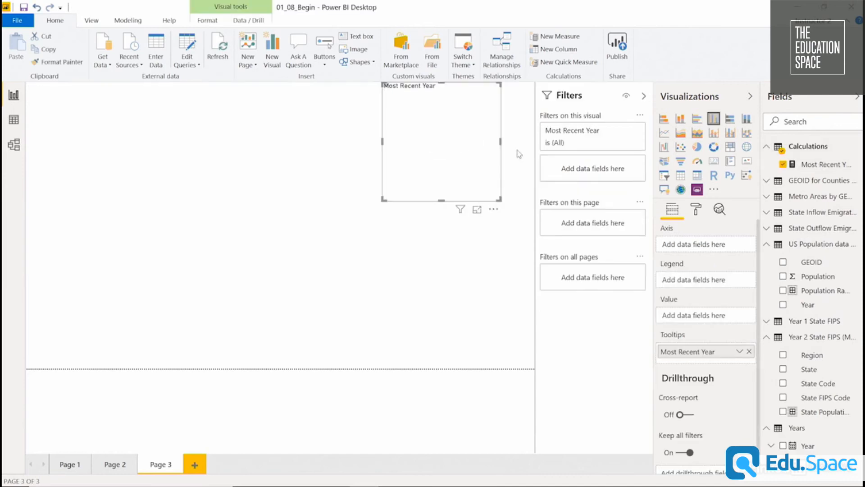
{"action": "left_click", "coordinate": [681, 175]}
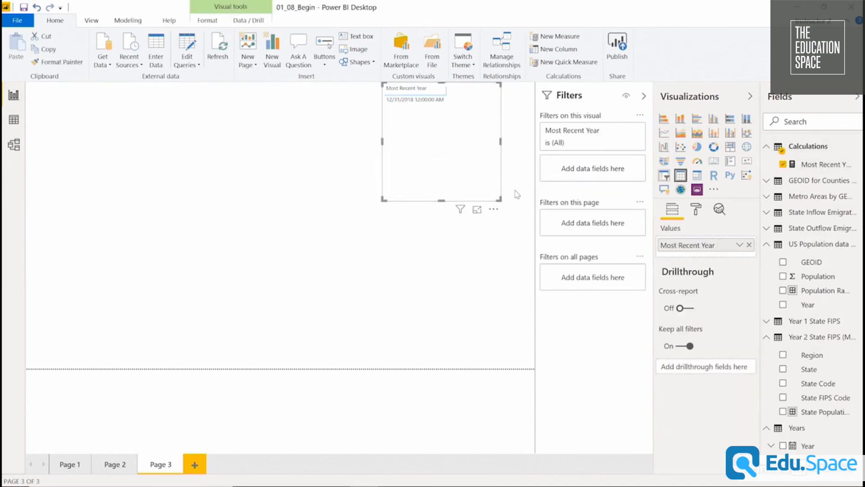
{"action": "left_click_drag", "start_coordinate": [500, 198], "coordinate": [456, 100]}
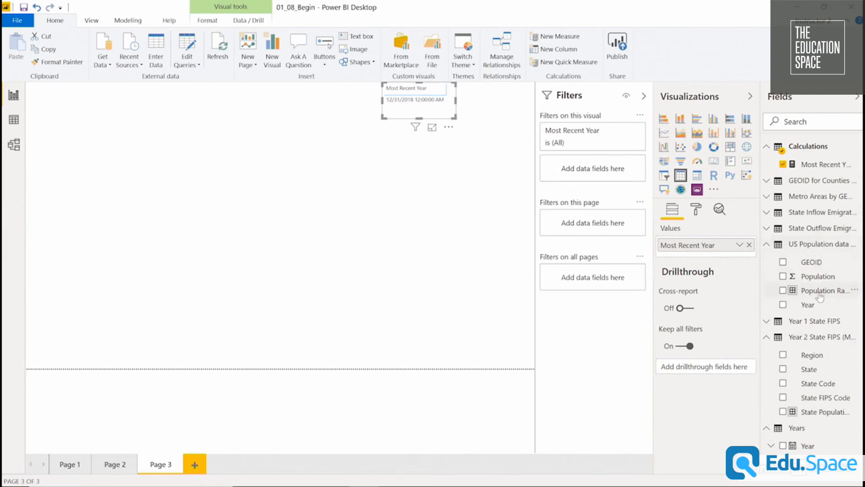
Add a second table with the US Population data's Year and Most Recent Year, then enlarge it and move it slightly up.
{"action": "left_click_drag", "start_coordinate": [718, 289], "coordinate": [178, 146]}
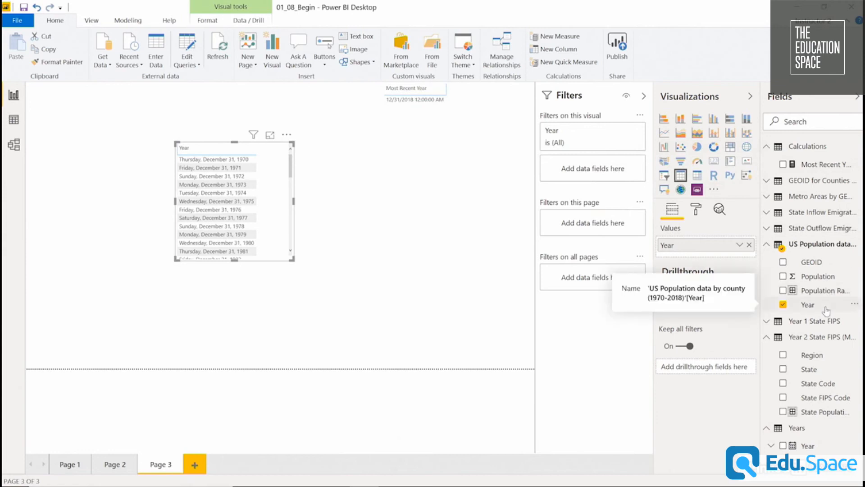
{"action": "left_click_drag", "start_coordinate": [818, 166], "coordinate": [708, 254]}
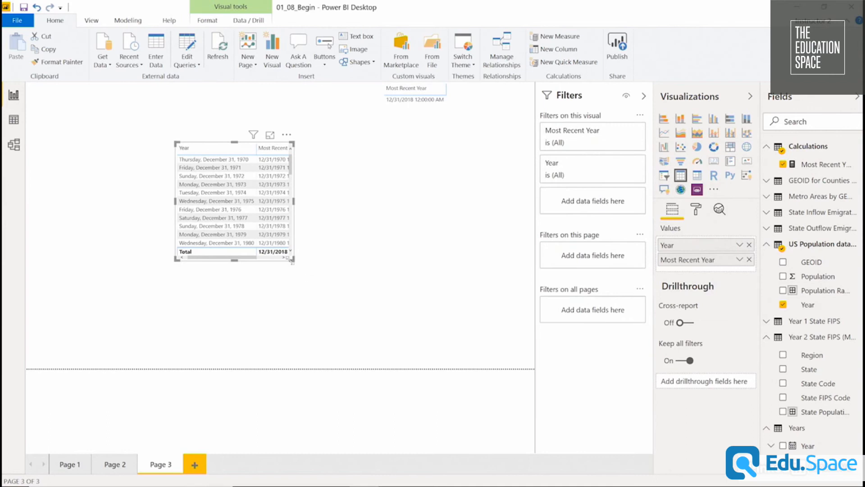
{"action": "left_click_drag", "start_coordinate": [293, 259], "coordinate": [346, 328]}
{"action": "left_click_drag", "start_coordinate": [340, 252], "coordinate": [341, 229]}
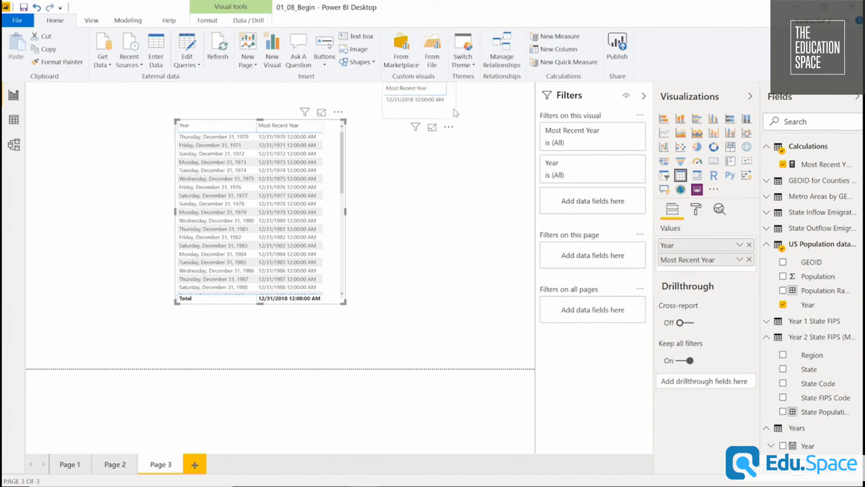
Wrap the Year column in the Most Recent Year formula with ALLSELECTED inside LASTDATE and commit the change.
{"action": "left_click", "coordinate": [804, 165]}
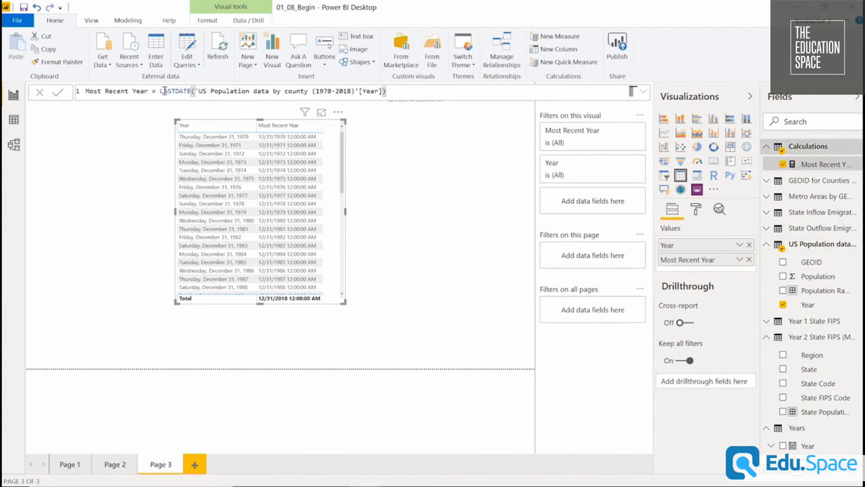
{"action": "left_click_drag", "start_coordinate": [160, 91], "coordinate": [191, 120]}
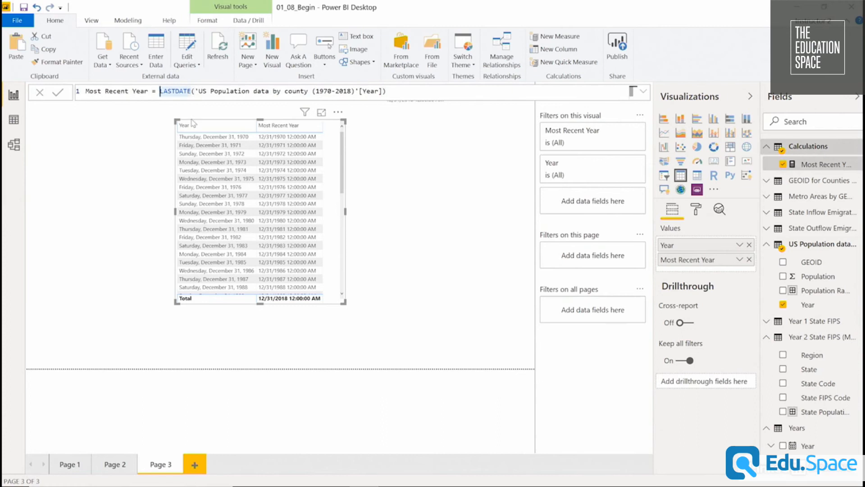
{"action": "key", "text": "Right"}
{"action": "key", "text": "Right"}
{"action": "key", "text": "Right"}
{"action": "key", "text": "Right"}
{"action": "key", "text": "Right"}
{"action": "key", "text": "Right"}
{"action": "key", "text": "Right"}
{"action": "key", "text": "Right"}
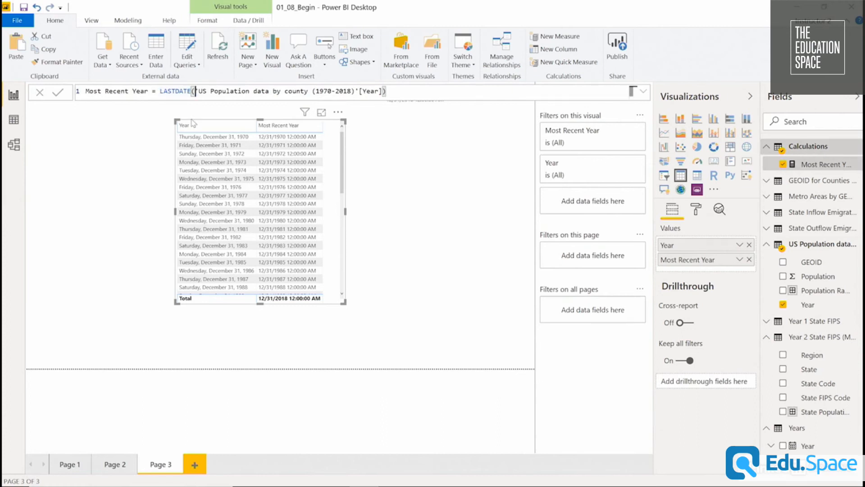
{"action": "type", "text": "allse"}
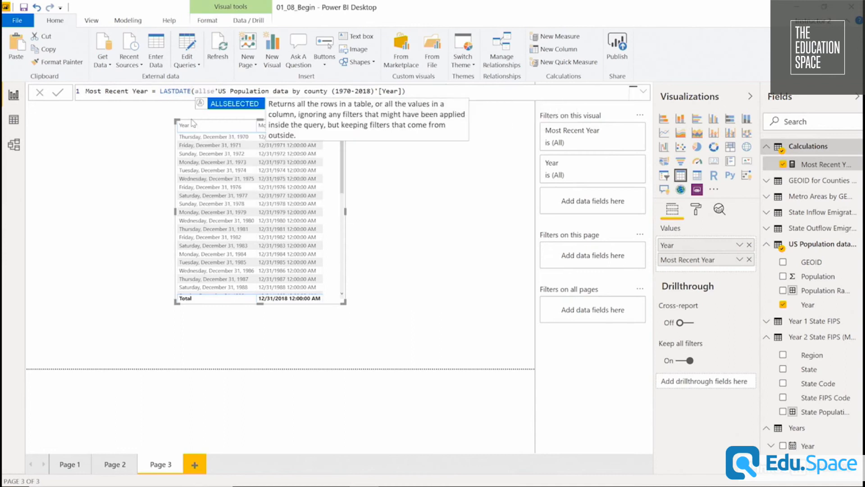
{"action": "key", "text": "Tab"}
{"action": "key", "text": "Right"}
{"action": "key", "text": "Right"}
{"action": "key", "text": "Right"}
{"action": "key", "text": "Right"}
{"action": "key", "text": "Right"}
{"action": "key", "text": "Right"}
{"action": "key", "text": "Right"}
{"action": "key", "text": "Right"}
{"action": "key", "text": "Right"}
{"action": "key", "text": "Right"}
{"action": "key", "text": "Right"}
{"action": "key", "text": "Right"}
{"action": "key", "text": "Right"}
{"action": "key", "text": "Right"}
{"action": "key", "text": "Right"}
{"action": "key", "text": "Right"}
{"action": "key", "text": "Right"}
{"action": "key", "text": "Right"}
{"action": "key", "text": "Right"}
{"action": "key", "text": "Right"}
{"action": "key", "text": "Right"}
{"action": "key", "text": "Right"}
{"action": "key", "text": "Right"}
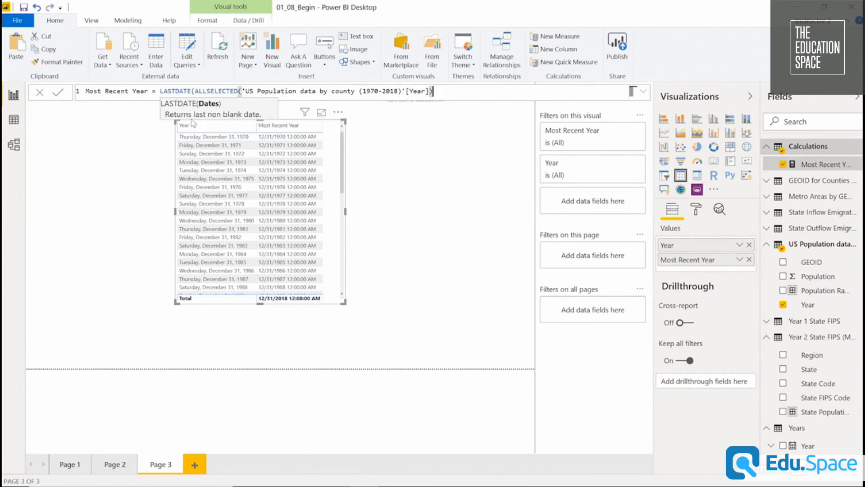
{"action": "type", "text": ")"}
{"action": "key", "text": "Return"}
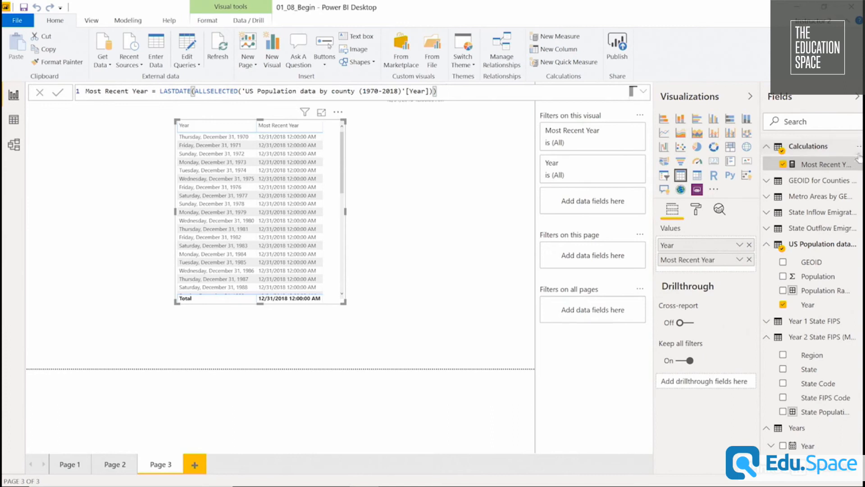
Create a measure named Most Recent Population in the Calculations table and begin its formula with CALCULATE.
{"action": "left_click", "coordinate": [859, 148]}
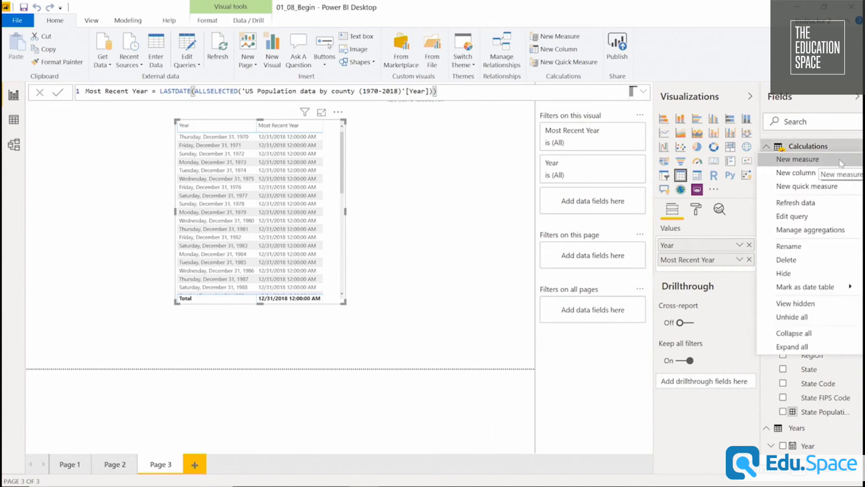
{"action": "left_click", "coordinate": [841, 159]}
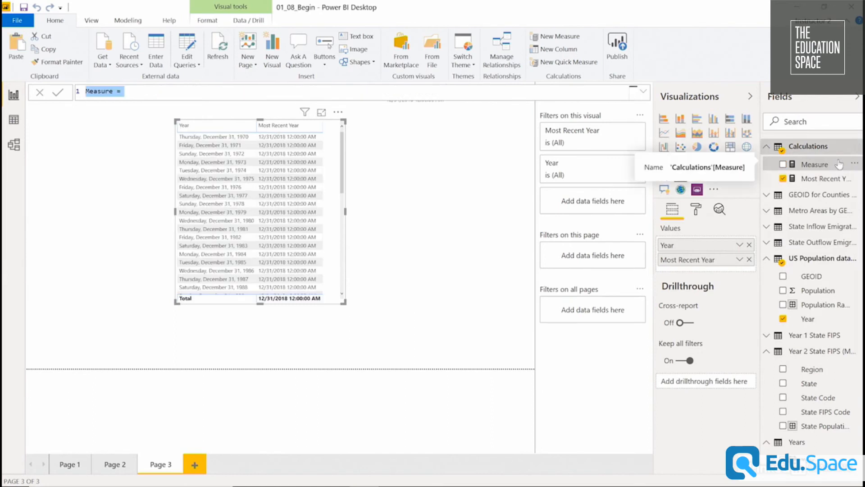
{"action": "type", "text": "m"}
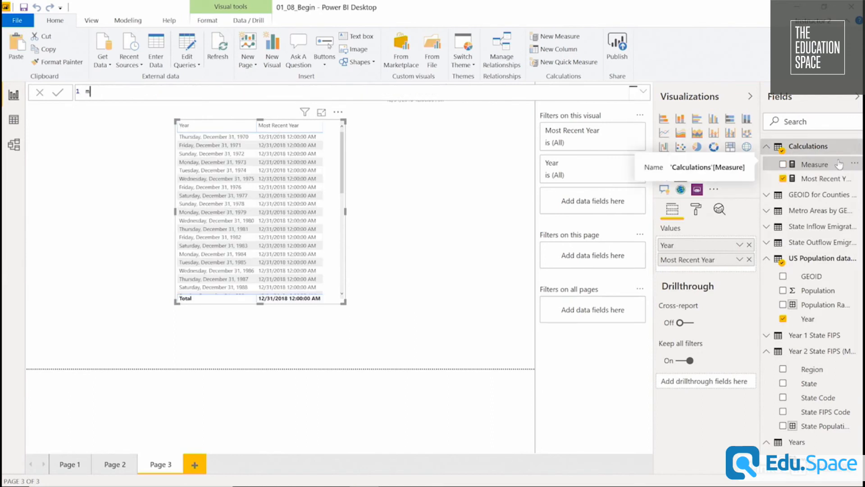
{"action": "type", "text": "ost"}
{"action": "key", "text": "BackSpace"}
{"action": "key", "text": "BackSpace"}
{"action": "key", "text": "BackSpace"}
{"action": "key", "text": "BackSpace"}
{"action": "type", "text": "Most Recent Population = ca"}
{"action": "key", "text": "Tab"}
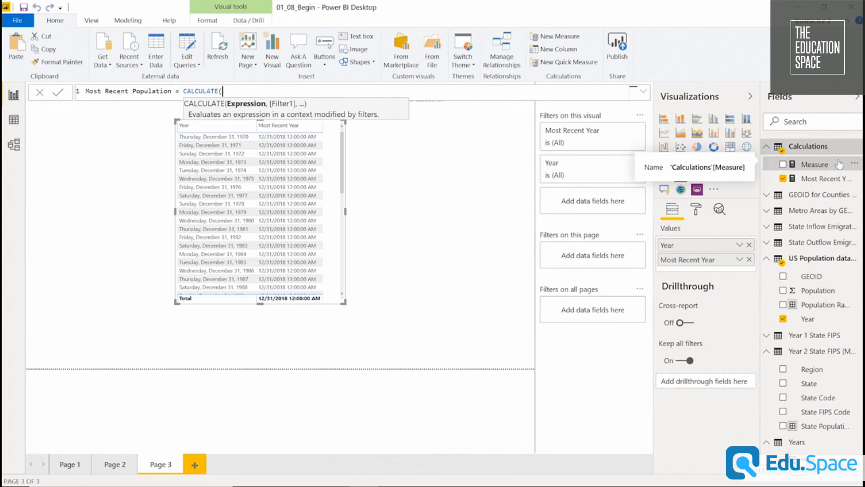
Add LASTDATE of ALLSELECTED over the US Population data's Year column inside CALCULATE.
{"action": "type", "text": "last"}
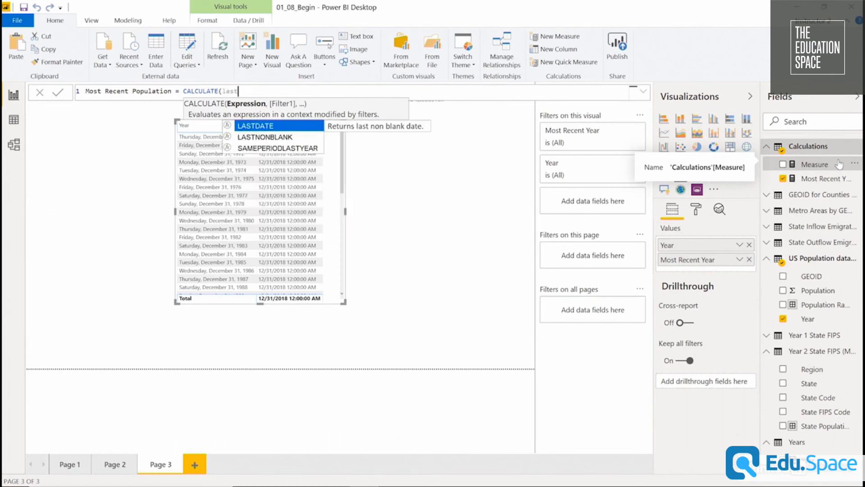
{"action": "key", "text": "Tab"}
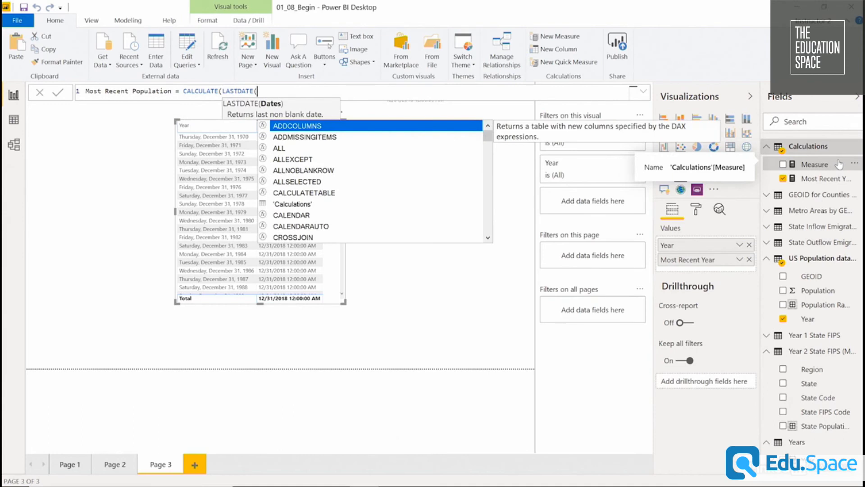
{"action": "type", "text": "allse"}
{"action": "key", "text": "Tab"}
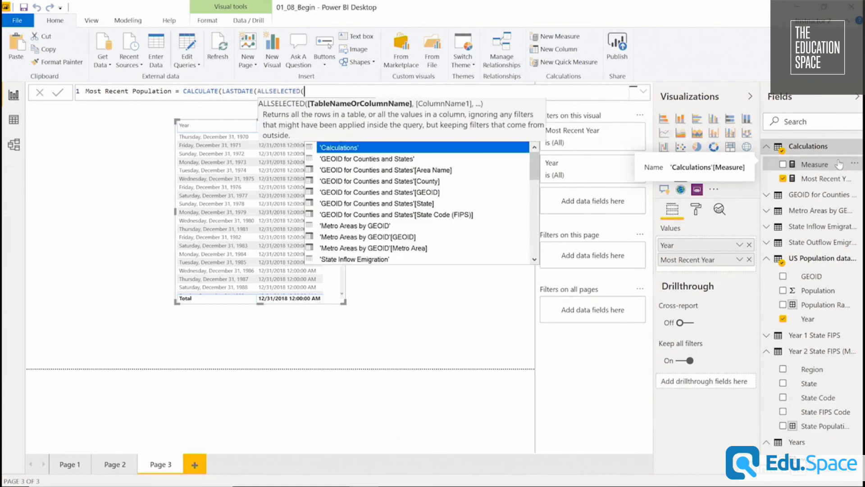
{"action": "type", "text": "year"}
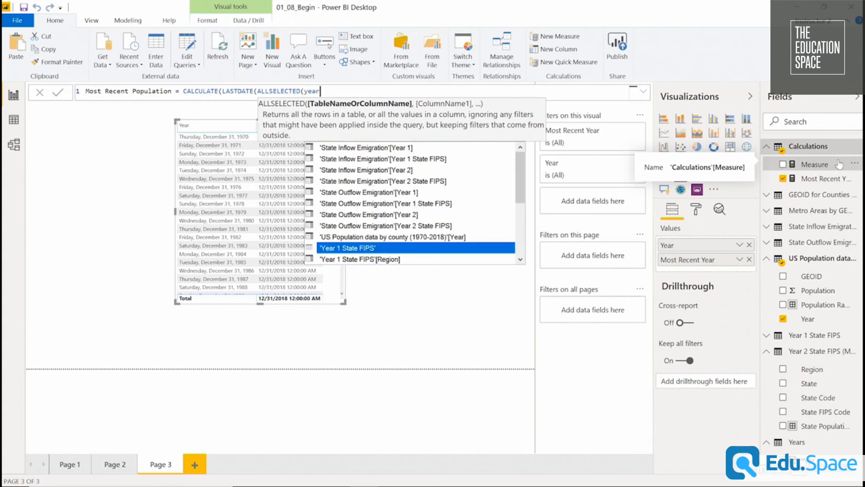
{"action": "key", "text": "BackSpace"}
{"action": "key", "text": "BackSpace"}
{"action": "key", "text": "BackSpace"}
{"action": "key", "text": "BackSpace"}
{"action": "type", "text": "pop"}
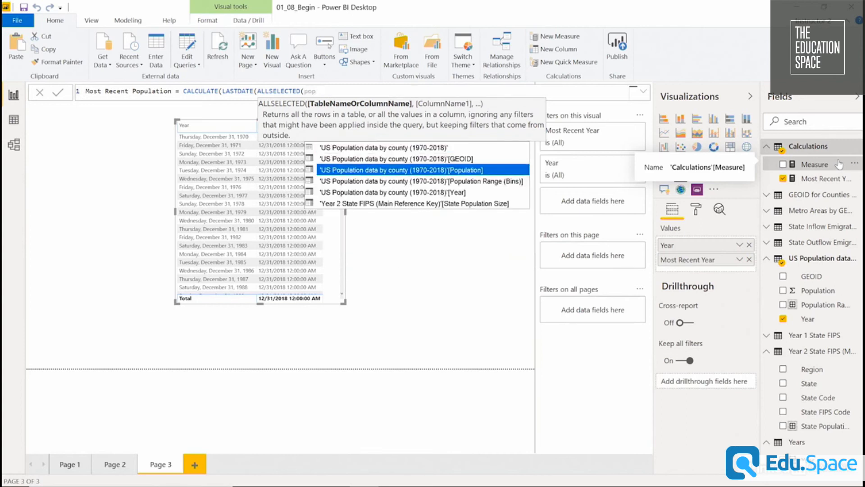
{"action": "key", "text": "Down"}
{"action": "key", "text": "Down"}
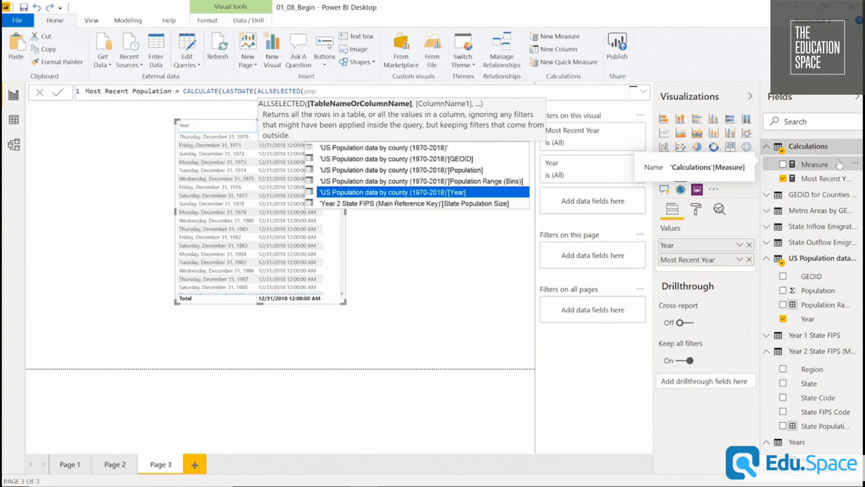
{"action": "key", "text": "Tab"}
{"action": "type", "text": "))"}
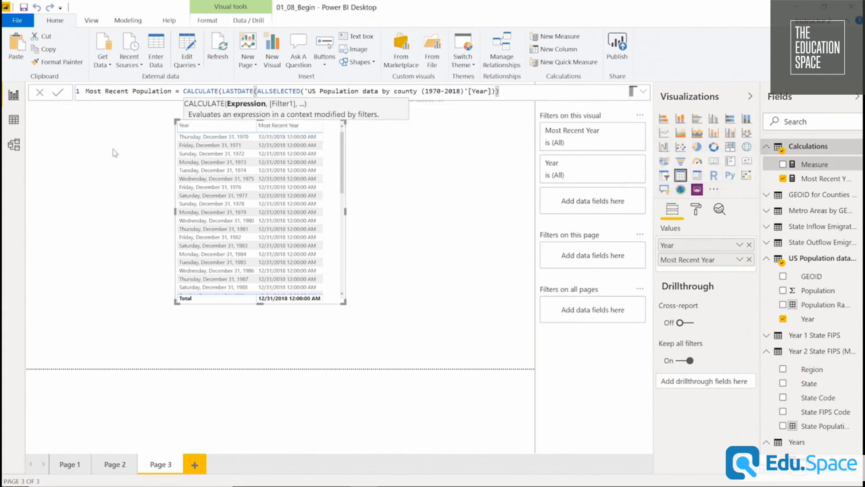
Insert the SUM of the US Population data's Population before LASTDATE, close the CALCULATE parentheses and commit the measure.
{"action": "left_click", "coordinate": [222, 91]}
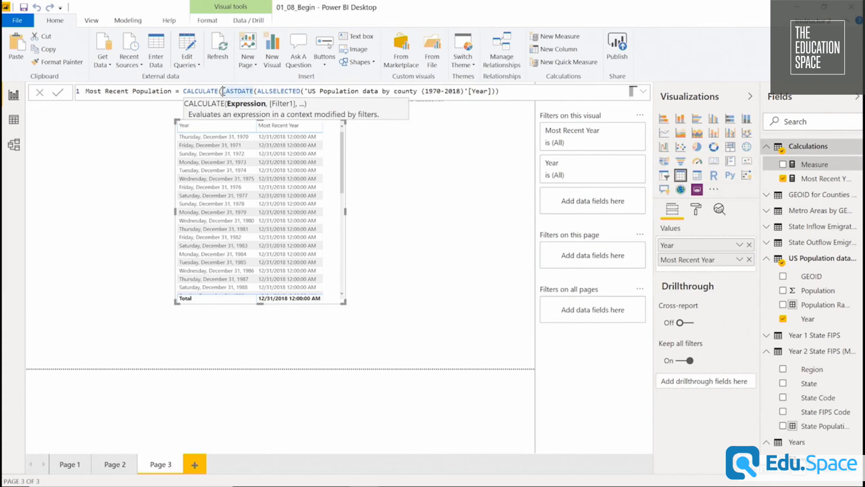
{"action": "type", "text": "SUM("}
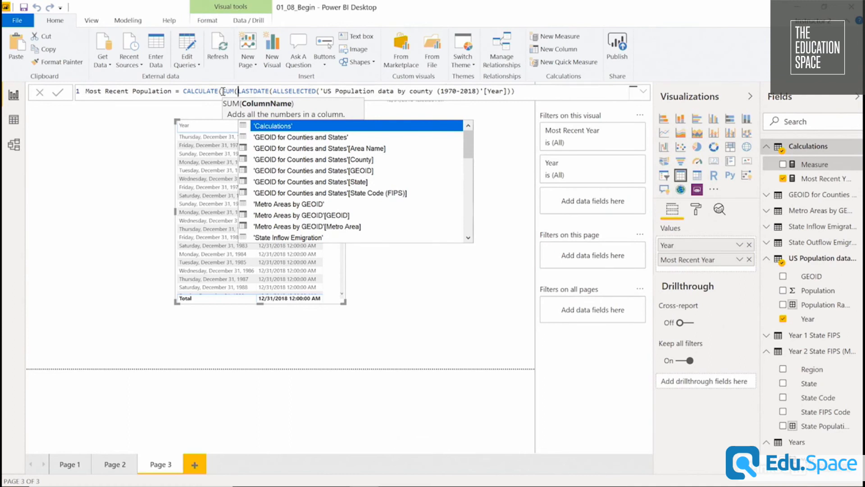
{"action": "type", "text": "pop"}
{"action": "key", "text": "Tab"}
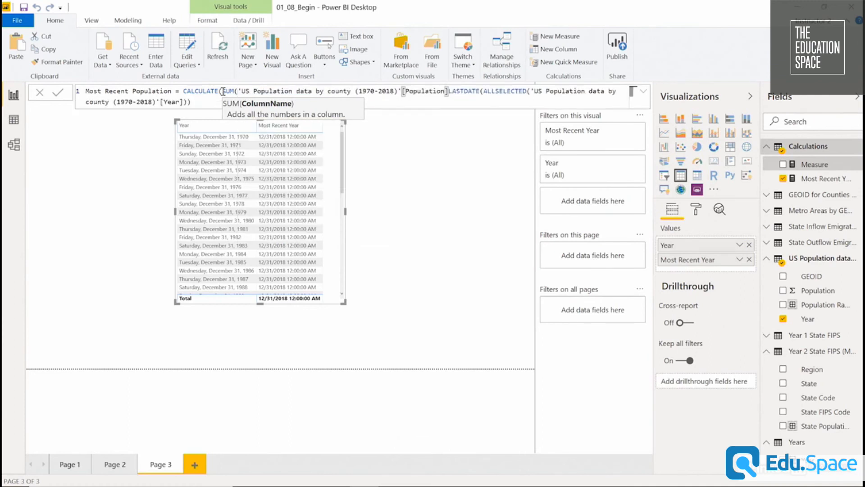
{"action": "type", "text": "),"}
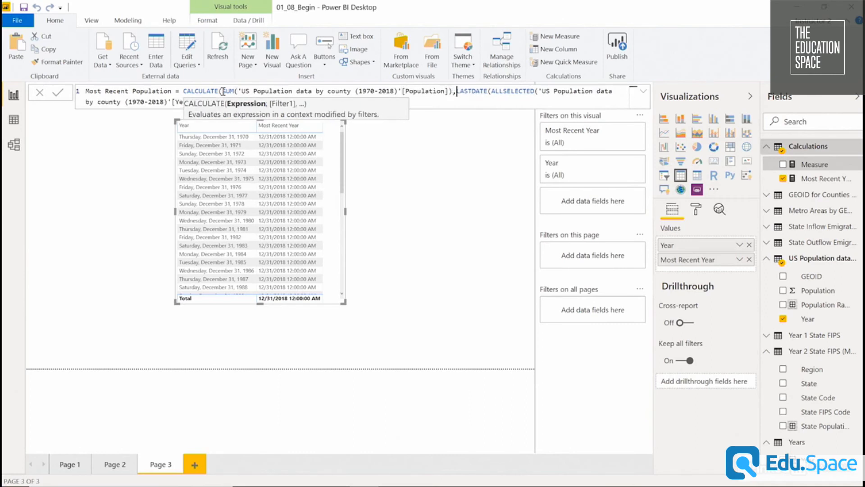
{"action": "left_click", "coordinate": [208, 89]}
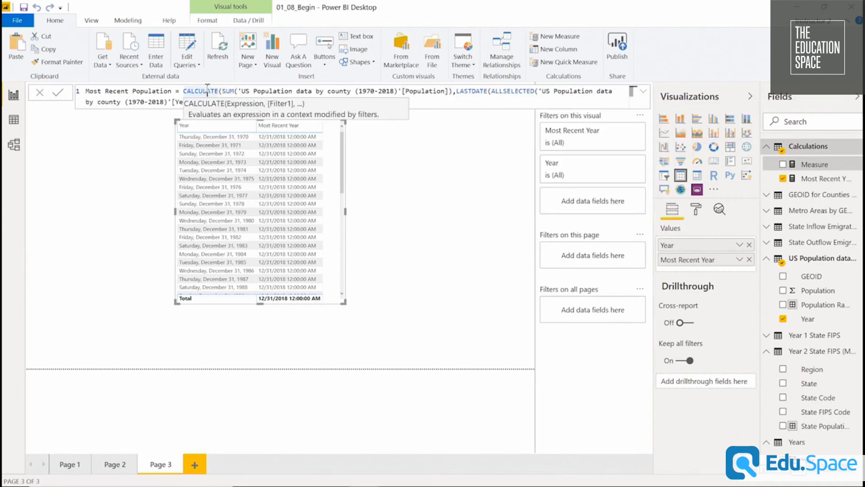
{"action": "left_click", "coordinate": [460, 102]}
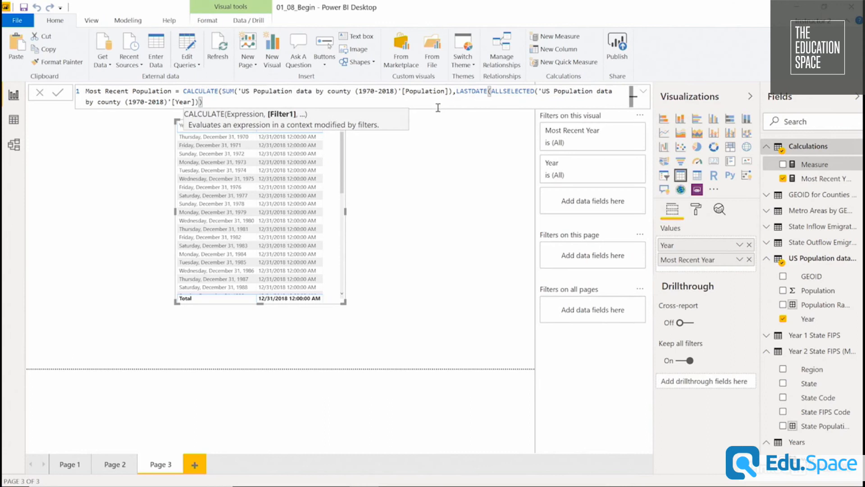
{"action": "type", "text": ")"}
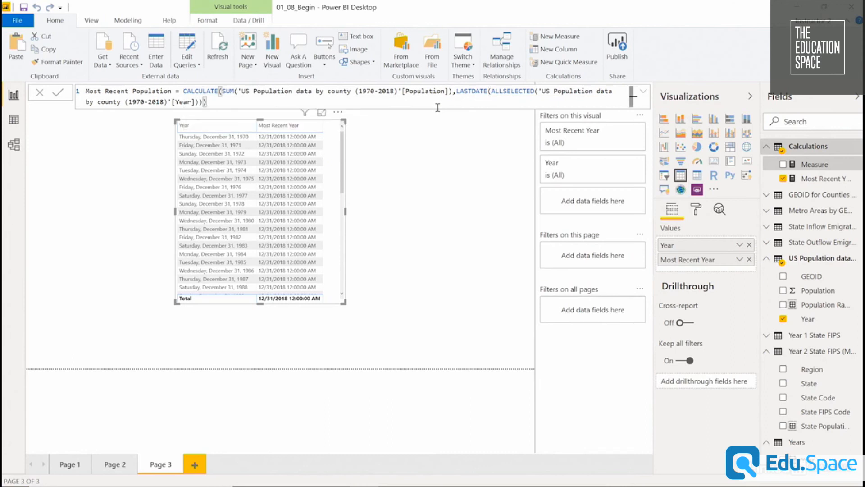
{"action": "key", "text": "Return"}
Widen the Year and Most Recent Year table on Page 3 and set its grid text size to 18 pt.
{"action": "left_click_drag", "start_coordinate": [333, 193], "coordinate": [337, 207]}
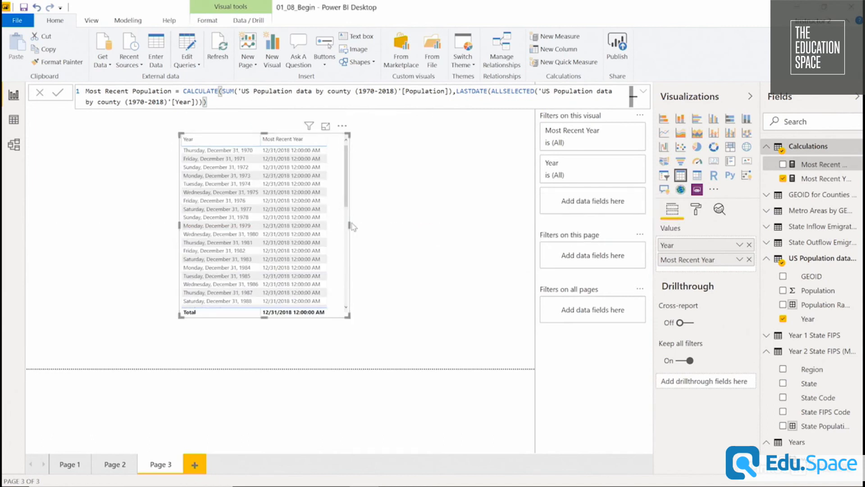
{"action": "left_click_drag", "start_coordinate": [350, 226], "coordinate": [419, 228]}
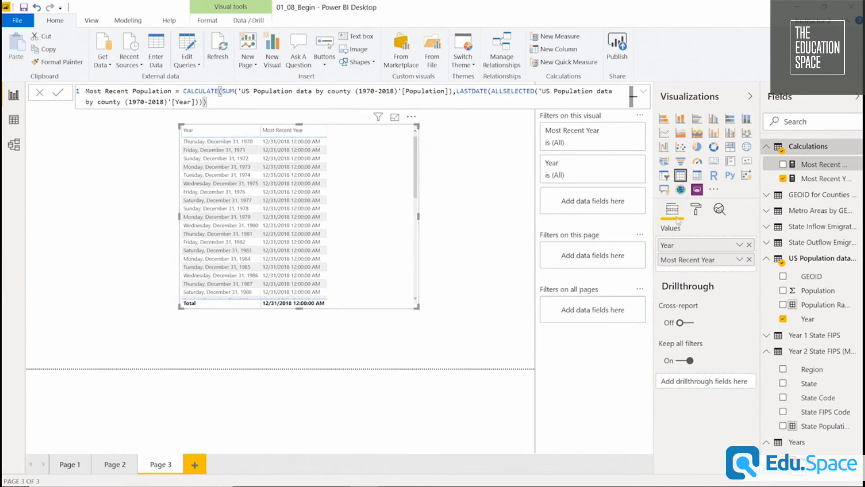
{"action": "left_click", "coordinate": [696, 209]}
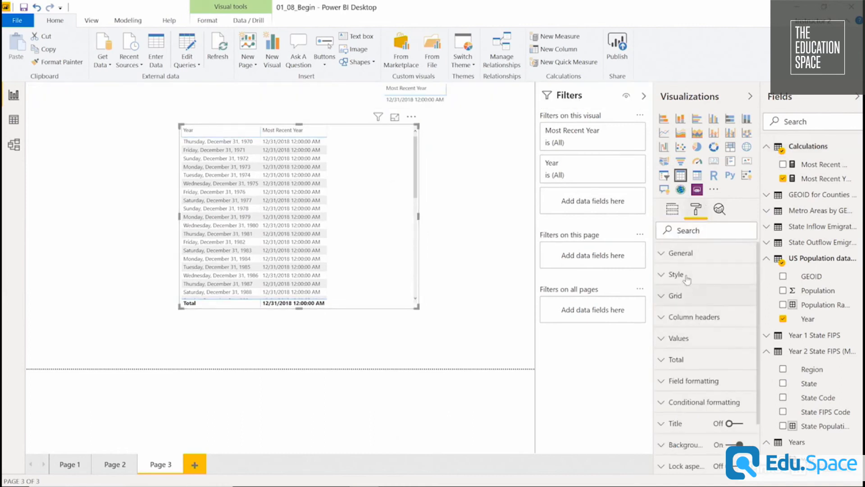
{"action": "left_click", "coordinate": [696, 297]}
{"action": "scroll", "coordinate": [690, 361], "scroll_direction": "down", "scroll_amount": 5}
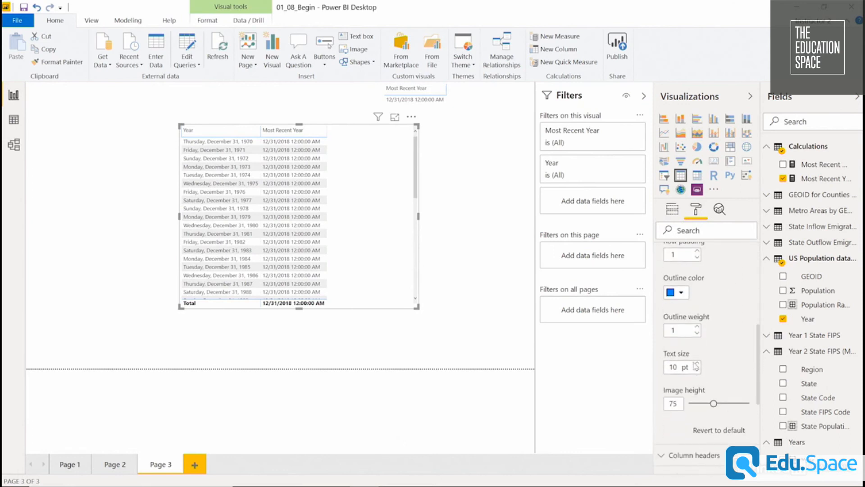
{"action": "left_click", "coordinate": [676, 366]}
{"action": "type", "text": "18"}
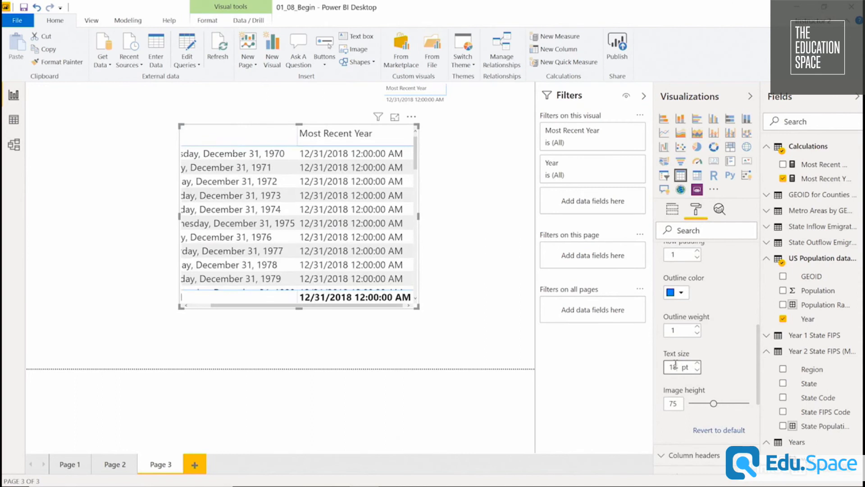
Move the table to the page's upper edge and enlarge it down to the lower page boundary.
{"action": "left_click_drag", "start_coordinate": [316, 122], "coordinate": [286, 85]}
{"action": "left_click_drag", "start_coordinate": [388, 266], "coordinate": [442, 397]}
{"action": "left_click", "coordinate": [442, 397]}
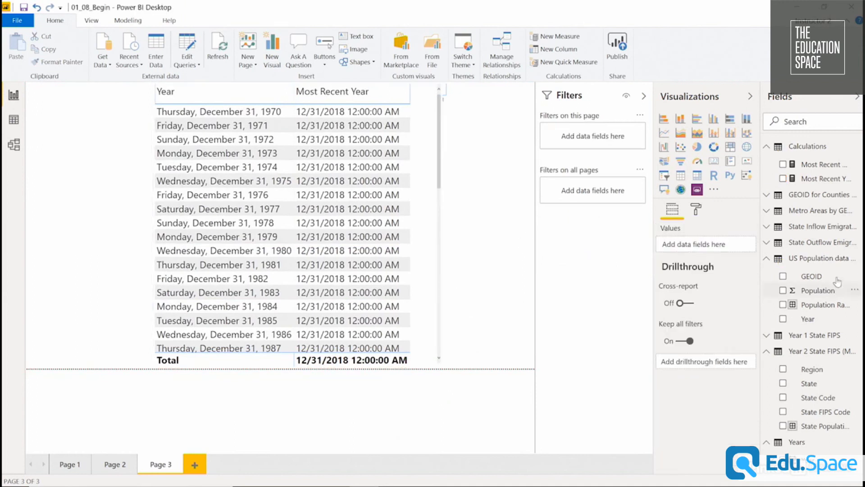
Add Most Recent Population to the table and format the measure with a thousands separator.
{"action": "left_click_drag", "start_coordinate": [831, 166], "coordinate": [442, 250]}
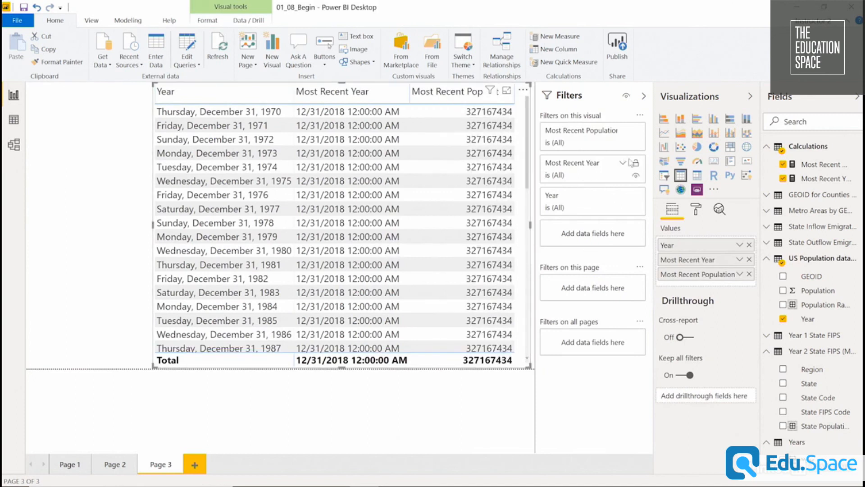
{"action": "left_click", "coordinate": [821, 164]}
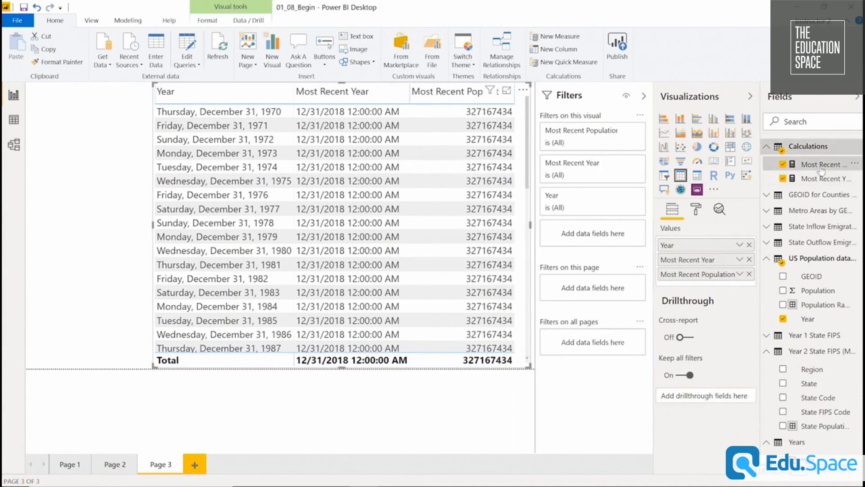
{"action": "left_click", "coordinate": [135, 21]}
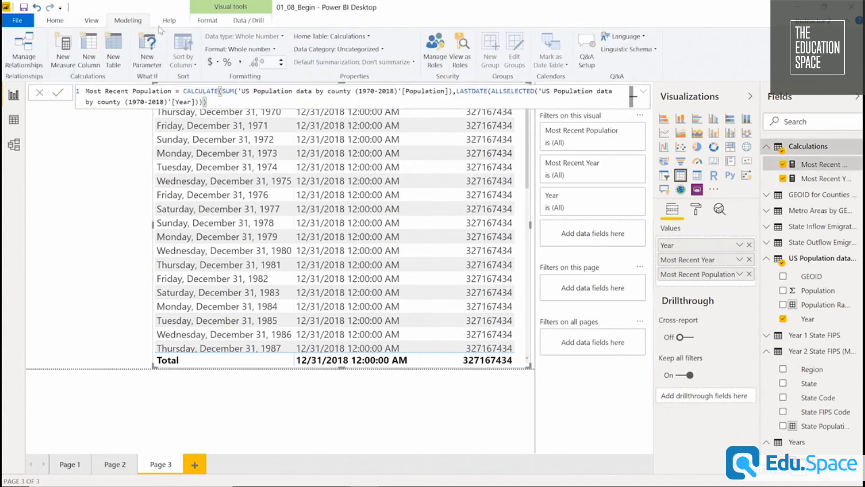
{"action": "left_click", "coordinate": [241, 64]}
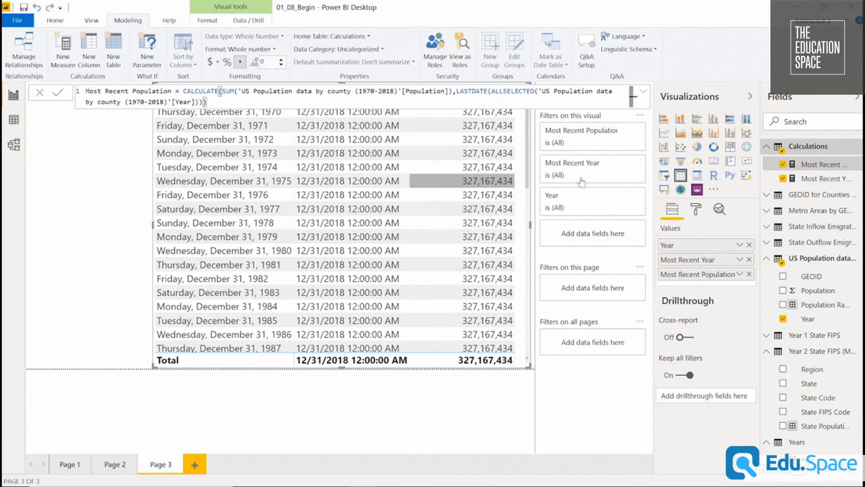
Create a measure named First Year Population in the Calculations table and begin its formula with CALCULATE.
{"action": "left_click", "coordinate": [859, 146]}
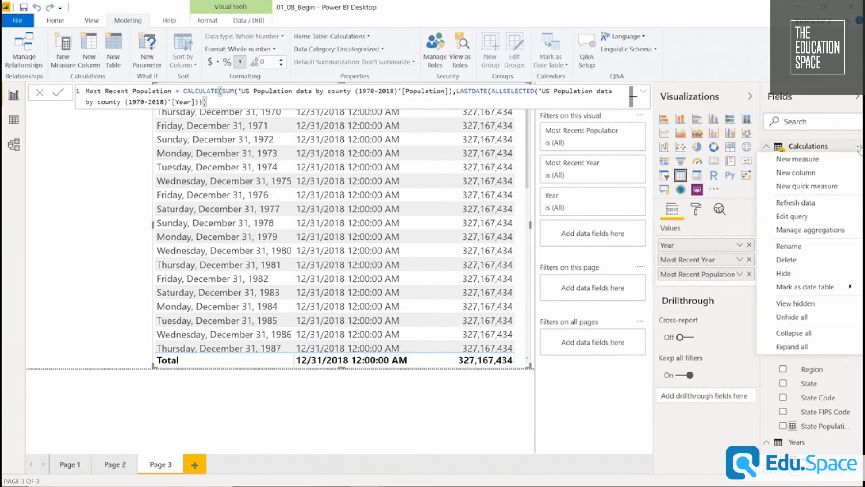
{"action": "left_click", "coordinate": [813, 160]}
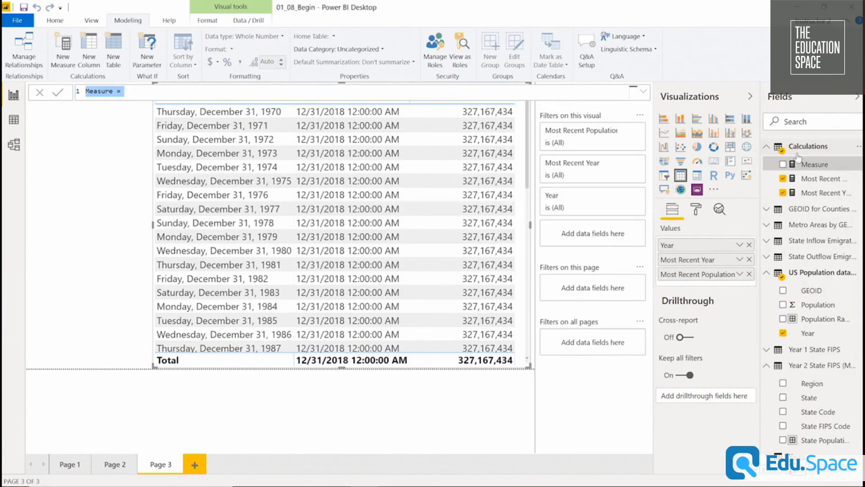
{"action": "type", "text": "First "}
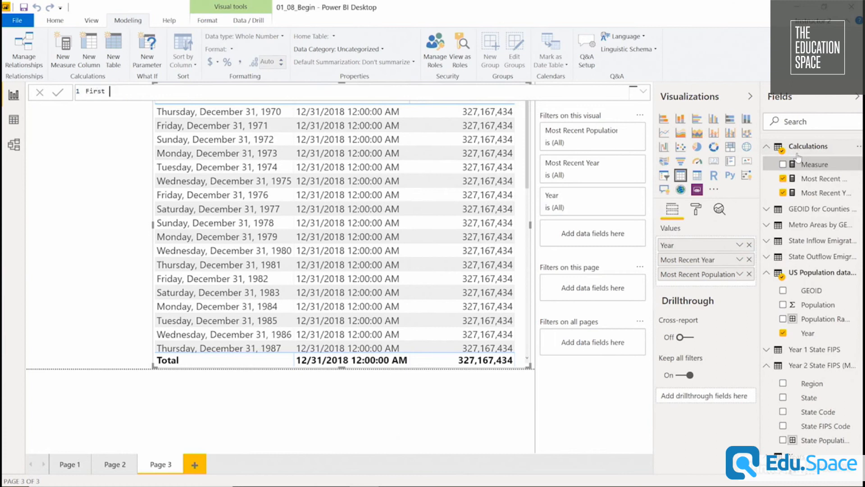
{"action": "type", "text": "Year Population = CALCULATE("}
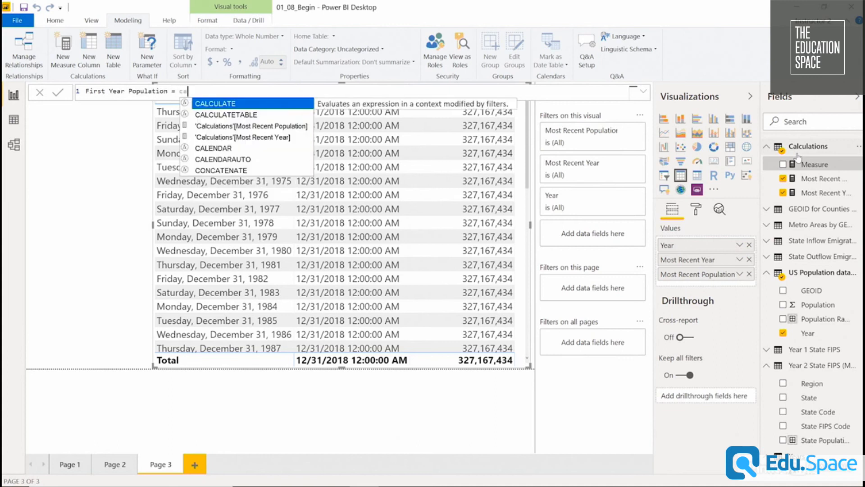
{"action": "type", "text": "SUM("}
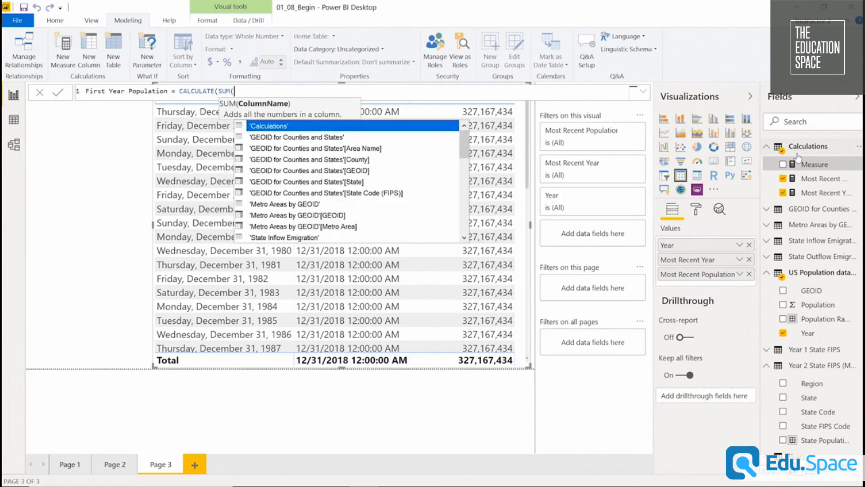
{"action": "type", "text": "pop"}
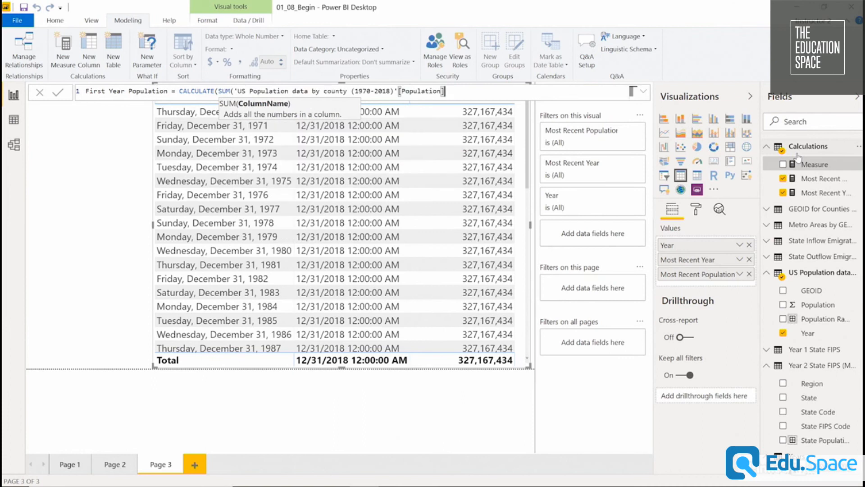
Use SUM of the Population column from US Population data by county (1970-2018) as the CALCULATE expression in First Year Population.
{"action": "type", "text": "),last"}
{"action": "key", "text": "BackSpace"}
{"action": "key", "text": "BackSpace"}
{"action": "key", "text": "BackSpace"}
{"action": "key", "text": "BackSpace"}
{"action": "key", "text": "BackSpace"}
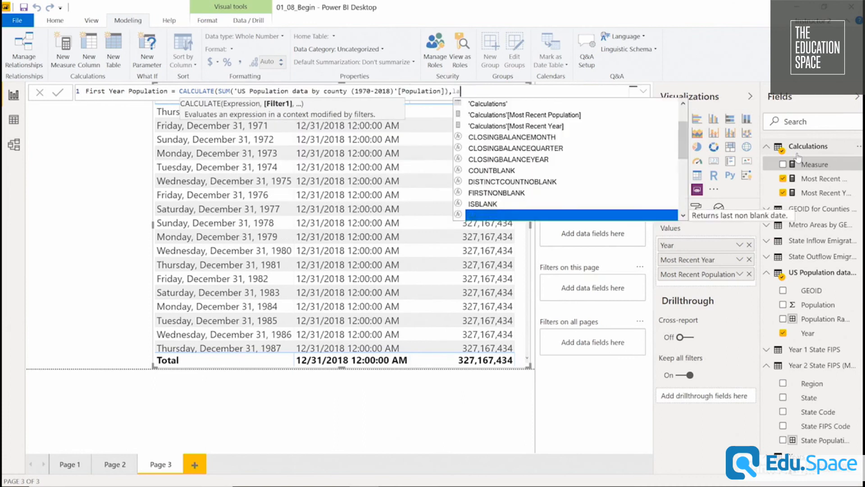
Complete the formula with a FIRSTDATE filter over ALLSELECTED of the US Population data by county (1970-2018) Year column and commit the measure.
{"action": "type", "text": ",f"}
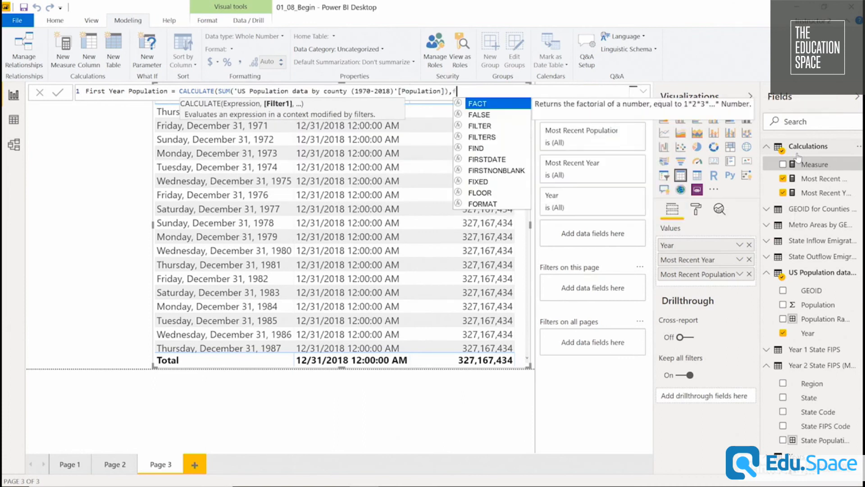
{"action": "type", "text": "irst"}
{"action": "key", "text": "Tab"}
{"action": "type", "text": "("}
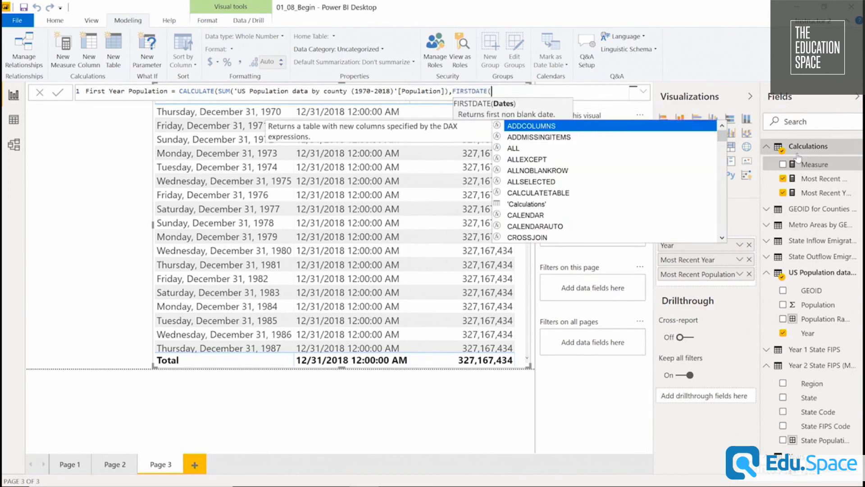
{"action": "type", "text": "allse"}
{"action": "key", "text": "Tab"}
{"action": "type", "text": "("}
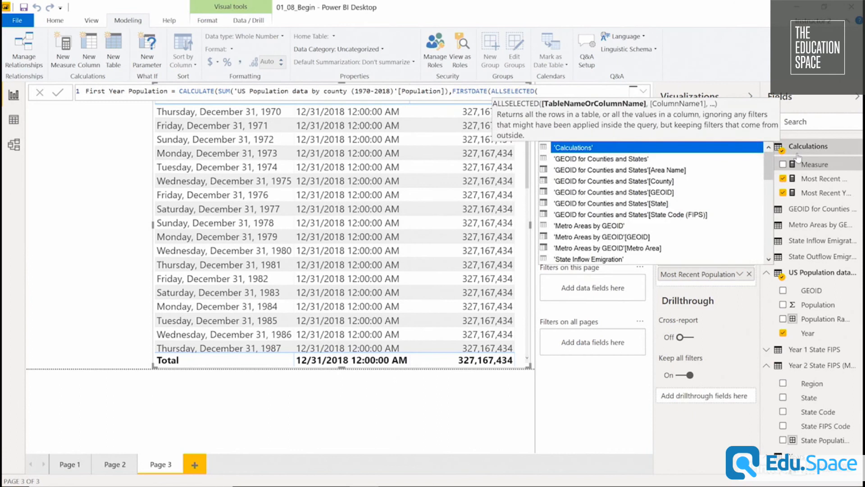
{"action": "type", "text": "pop"}
{"action": "key", "text": "Down"}
{"action": "key", "text": "Down"}
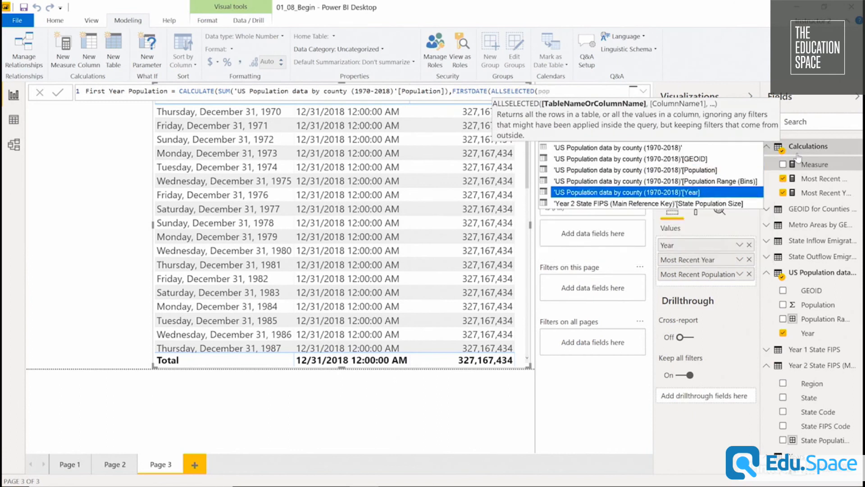
{"action": "key", "text": "Tab"}
{"action": "type", "text": ")))"}
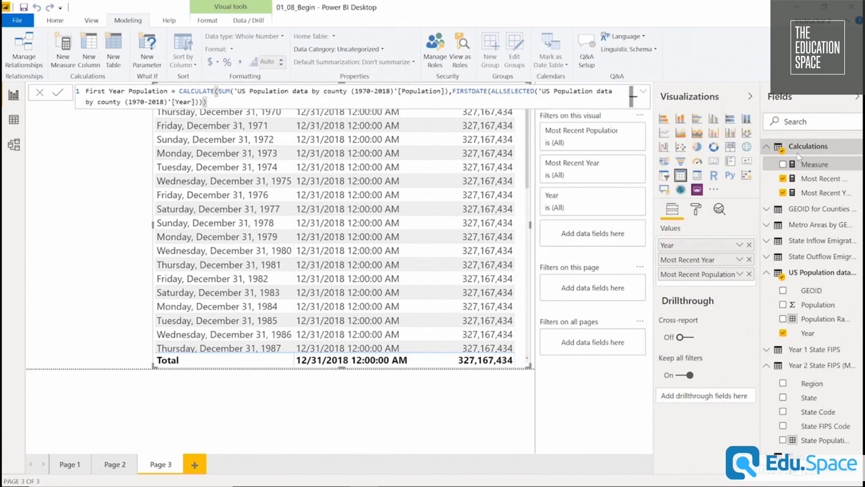
{"action": "key", "text": "Return"}
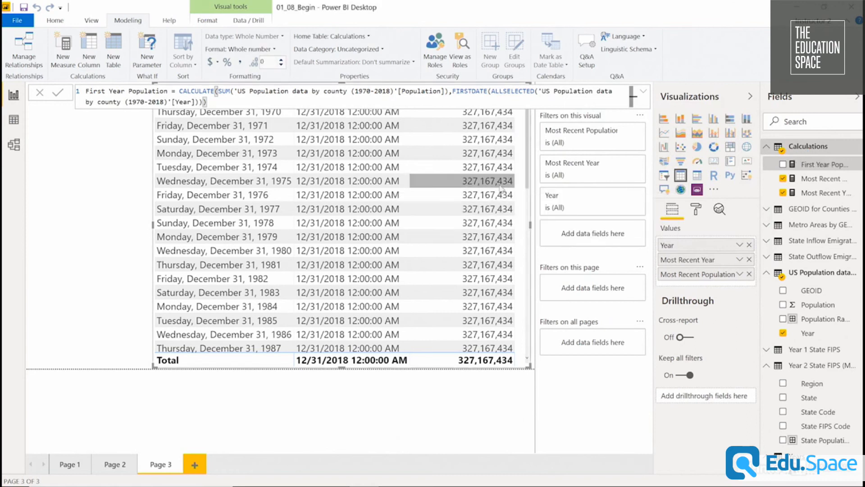
Add First Year Population to the Year table, widen the table to fit it, and format the measure with a thousands separator.
{"action": "left_click_drag", "start_coordinate": [527, 192], "coordinate": [424, 194]}
{"action": "left_click_drag", "start_coordinate": [833, 164], "coordinate": [703, 284]}
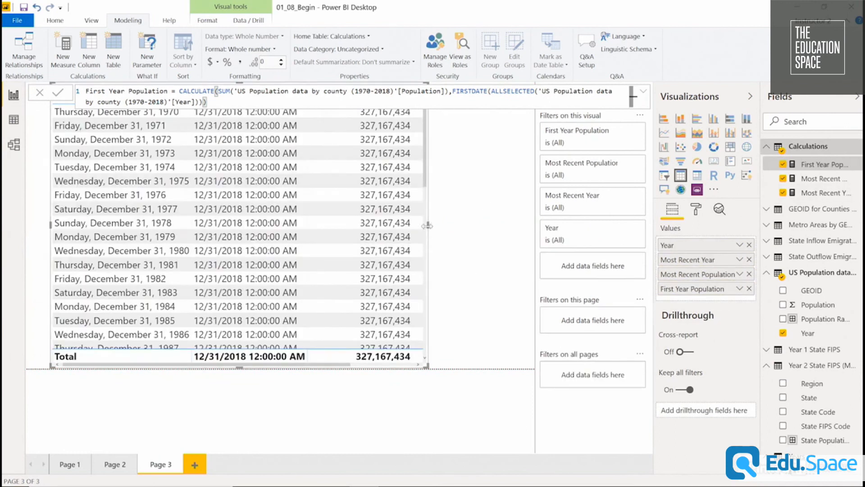
{"action": "left_click_drag", "start_coordinate": [429, 225], "coordinate": [517, 225]}
{"action": "left_click", "coordinate": [527, 225]}
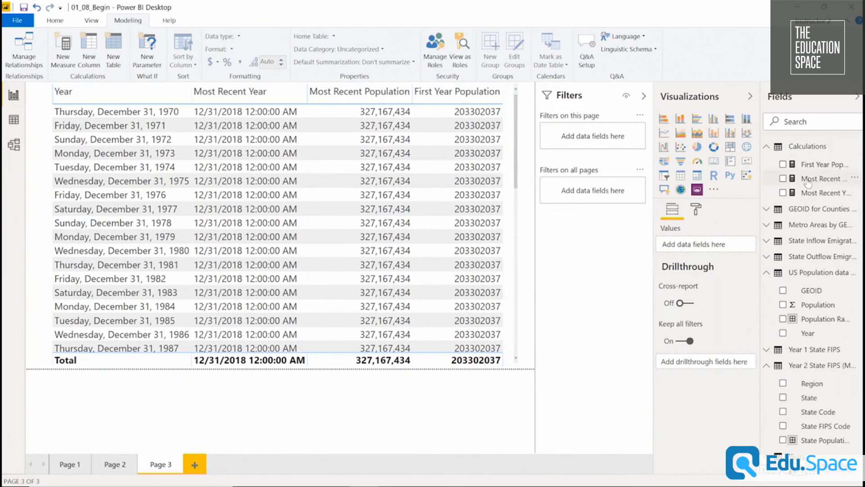
{"action": "left_click", "coordinate": [816, 164]}
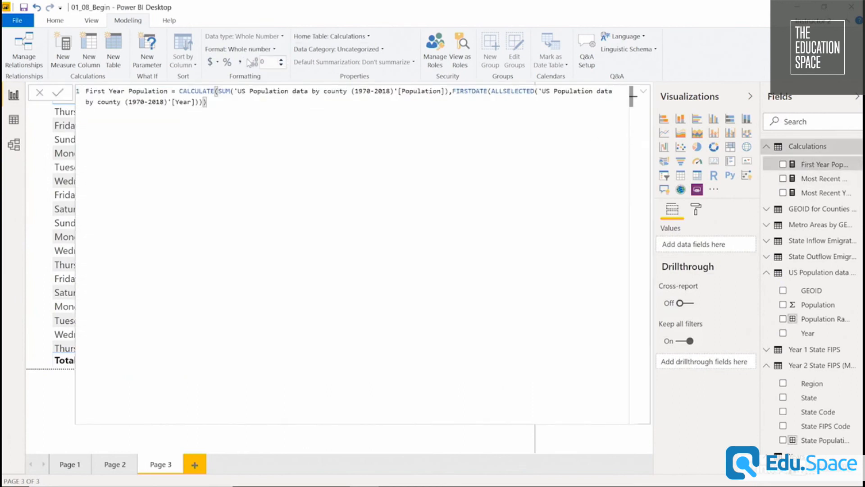
{"action": "left_click", "coordinate": [644, 94]}
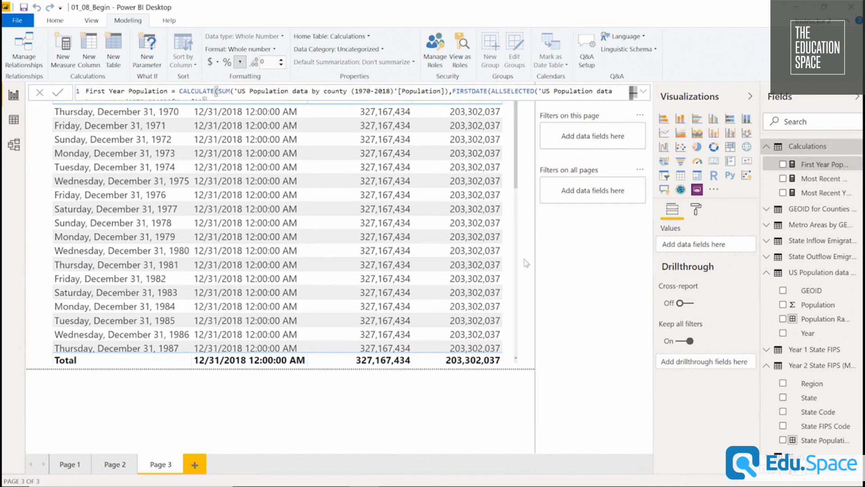
Narrow the Year, Most Recent Year and Most Recent Population columns and shrink the table into the upper part of the page.
{"action": "left_click", "coordinate": [515, 229]}
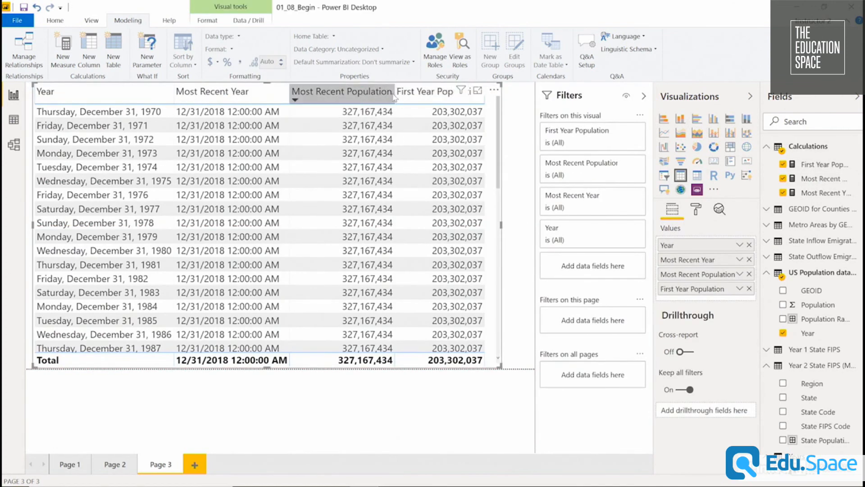
{"action": "left_click_drag", "start_coordinate": [395, 91], "coordinate": [354, 91]}
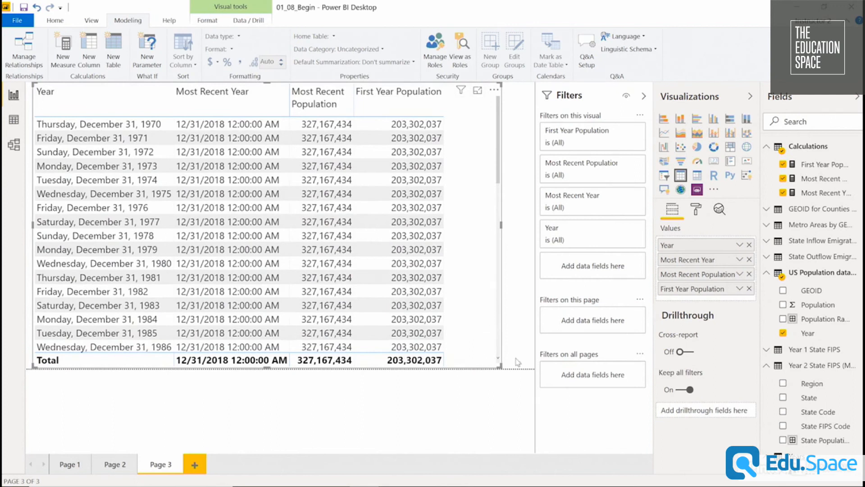
{"action": "left_click_drag", "start_coordinate": [496, 363], "coordinate": [465, 194]}
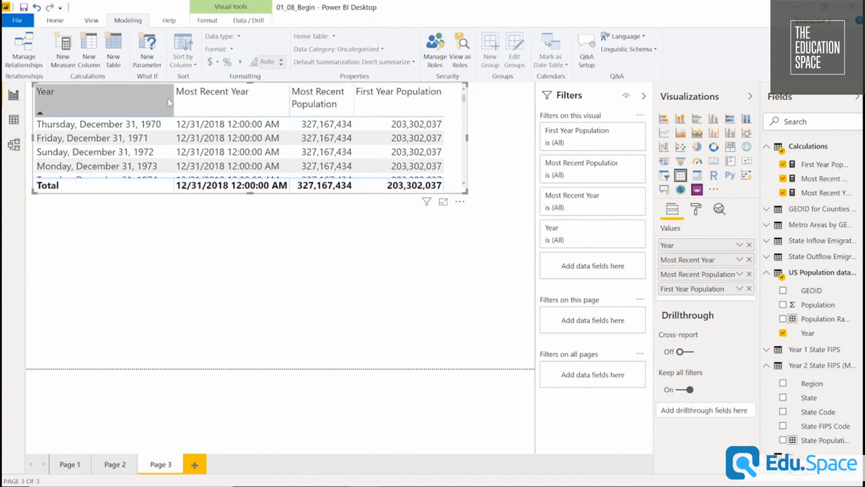
{"action": "left_click_drag", "start_coordinate": [173, 103], "coordinate": [141, 102]}
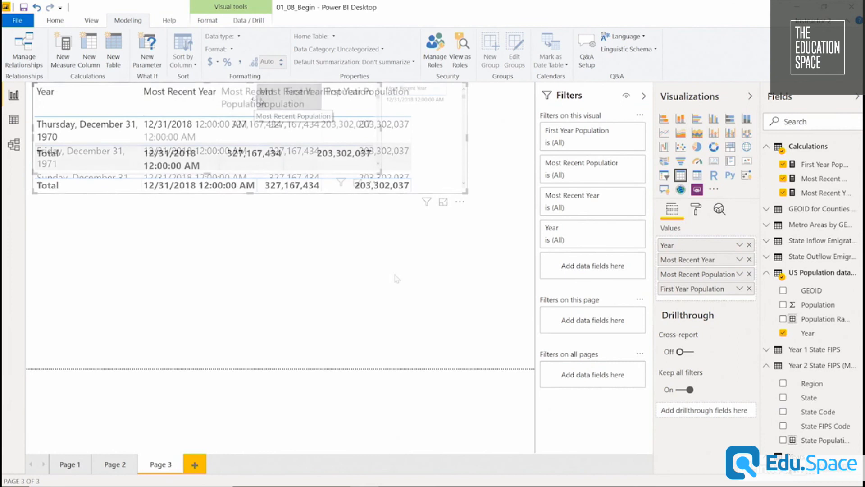
{"action": "left_click", "coordinate": [396, 280]}
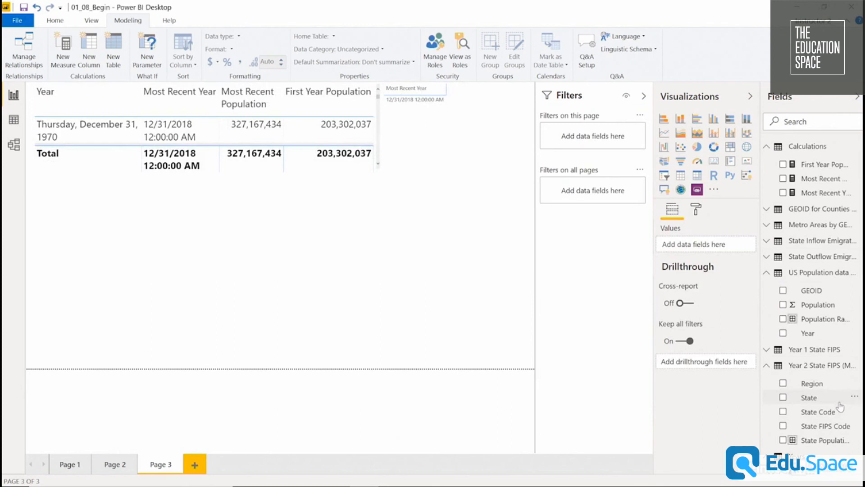
Place the State field from Year 2 State FIPS below the existing table as a new visual and convert it to a table.
{"action": "left_click_drag", "start_coordinate": [837, 402], "coordinate": [386, 246]}
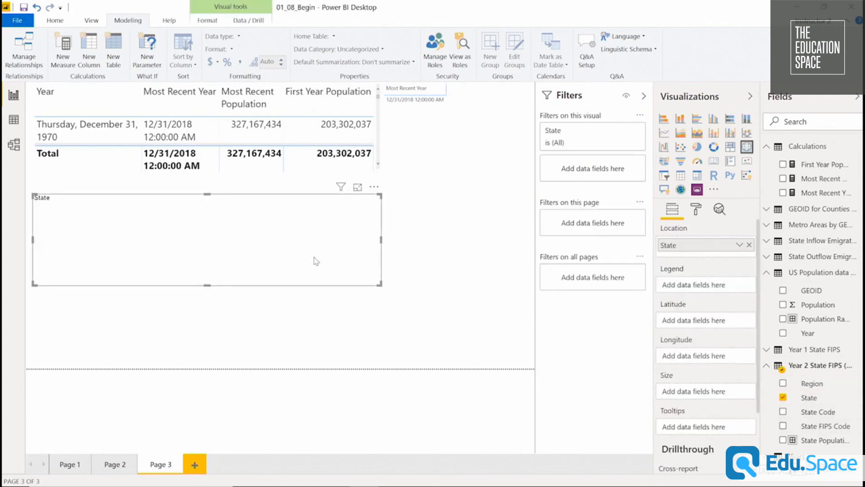
{"action": "left_click_drag", "start_coordinate": [380, 283], "coordinate": [279, 319]}
{"action": "left_click", "coordinate": [315, 343]}
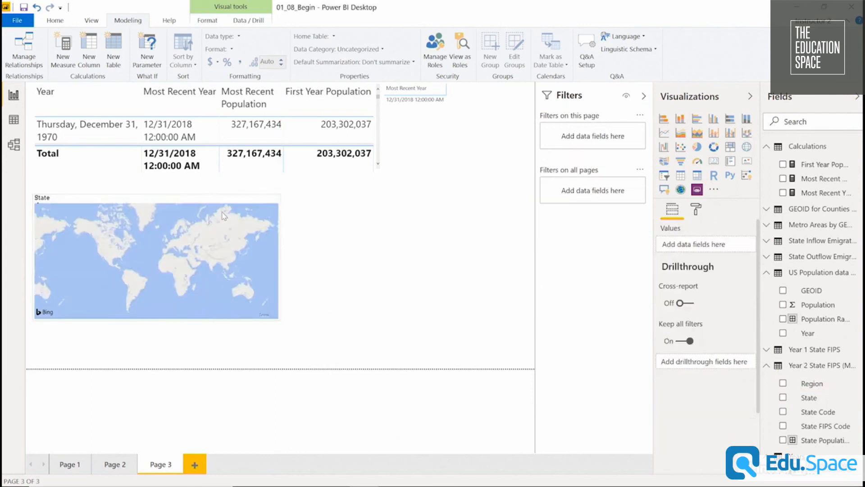
{"action": "left_click_drag", "start_coordinate": [230, 199], "coordinate": [454, 191]}
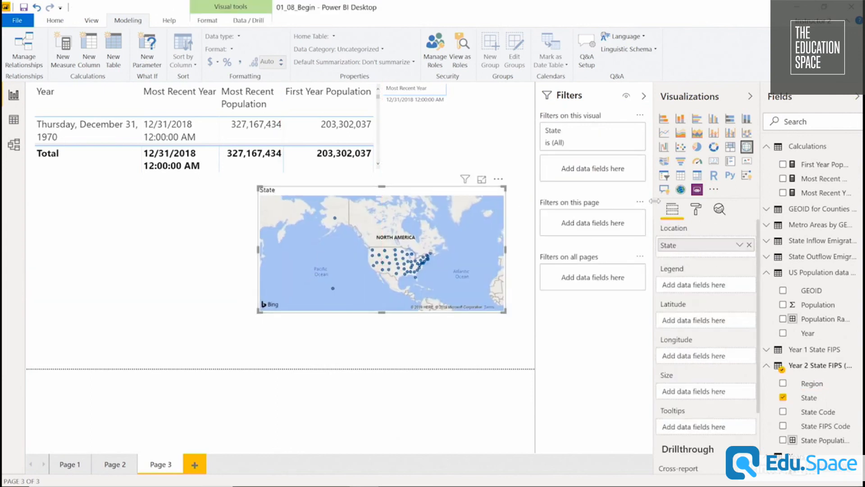
{"action": "left_click", "coordinate": [681, 177]}
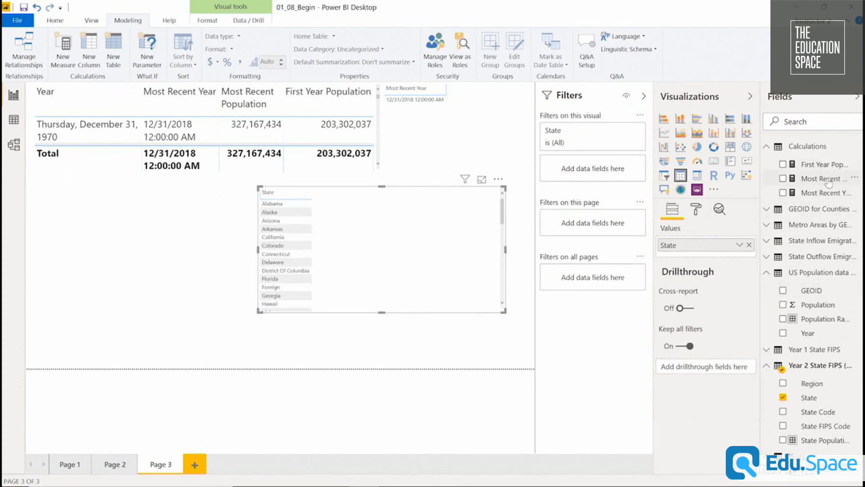
Add Most Recent Population to the State table, then extend it to the lower page boundary and narrow its frame.
{"action": "left_click_drag", "start_coordinate": [828, 183], "coordinate": [703, 257]}
{"action": "left_click_drag", "start_coordinate": [381, 312], "coordinate": [382, 380]}
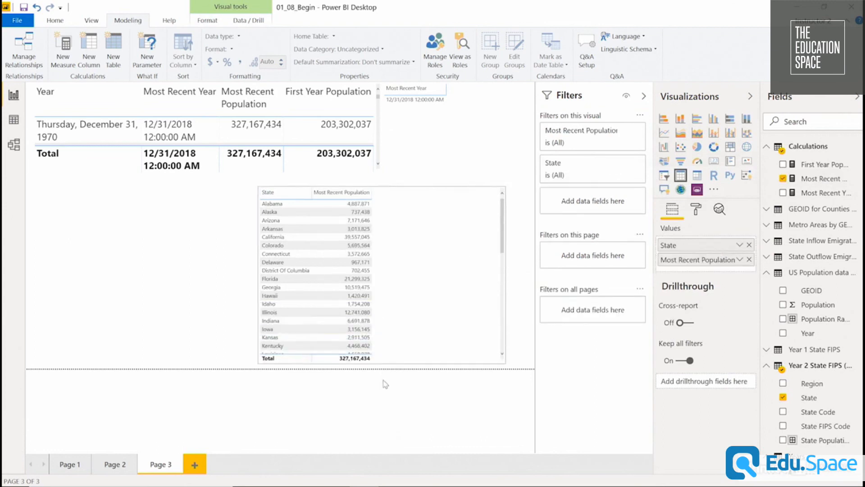
{"action": "mouse_move", "coordinate": [421, 289]}
{"action": "left_mouse_down"}
{"action": "mouse_move", "coordinate": [453, 278]}
{"action": "mouse_move", "coordinate": [436, 284]}
{"action": "left_mouse_up"}
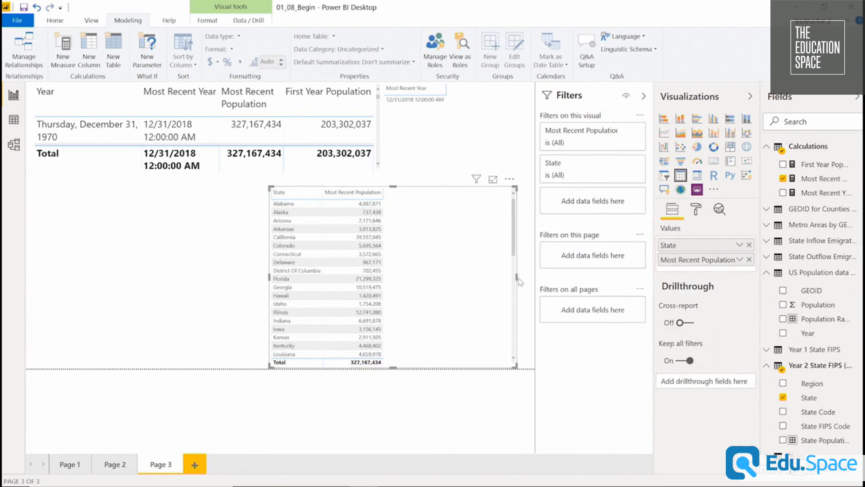
{"action": "left_click_drag", "start_coordinate": [513, 278], "coordinate": [459, 280]}
{"action": "left_click", "coordinate": [460, 280]}
{"action": "mouse_move", "coordinate": [441, 250]}
{"action": "left_mouse_down"}
{"action": "mouse_move", "coordinate": [453, 251]}
{"action": "mouse_move", "coordinate": [444, 255]}
{"action": "left_mouse_up"}
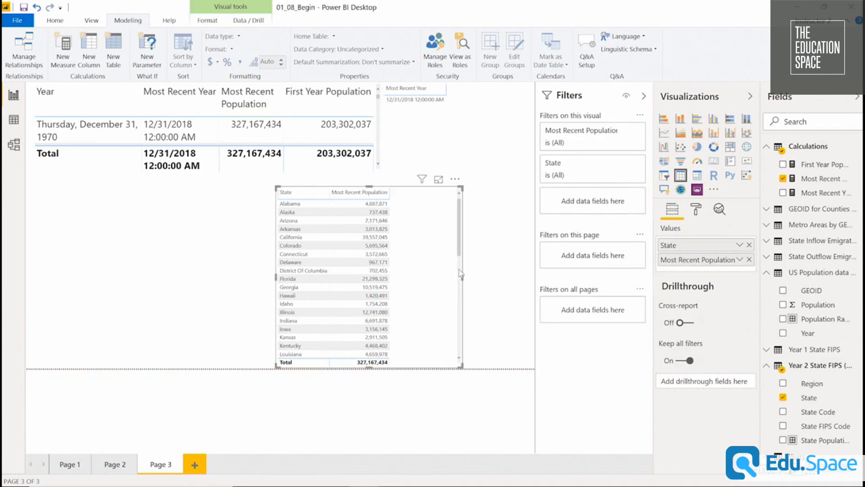
Create a measure named Total Most Recent US Population in the Calculations table, starting with CALCULATE of the Most Recent Population measure.
{"action": "right_click", "coordinate": [832, 153]}
{"action": "left_click", "coordinate": [836, 162]}
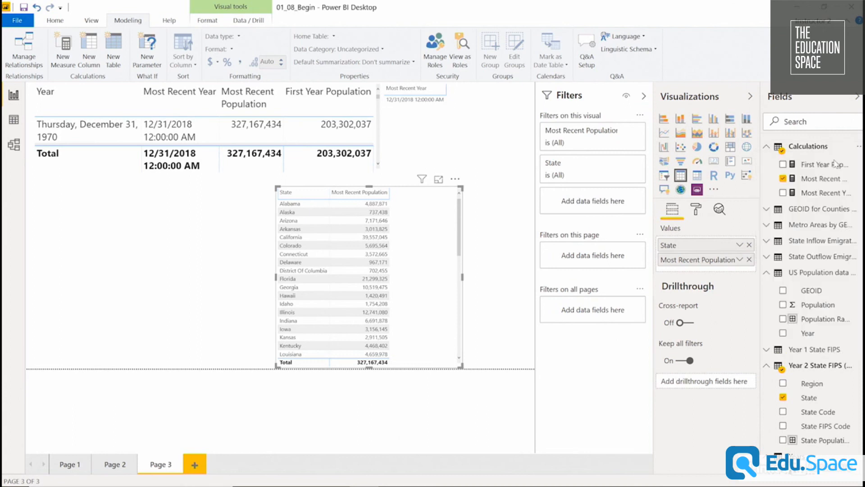
{"action": "type", "text": "Total Most Recent US Population = calc"}
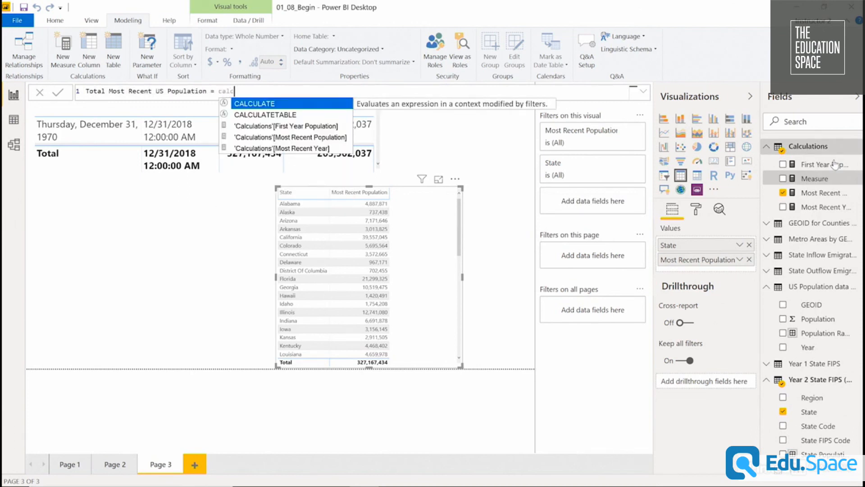
{"action": "type", "text": "ulate(most"}
{"action": "key", "text": "Tab"}
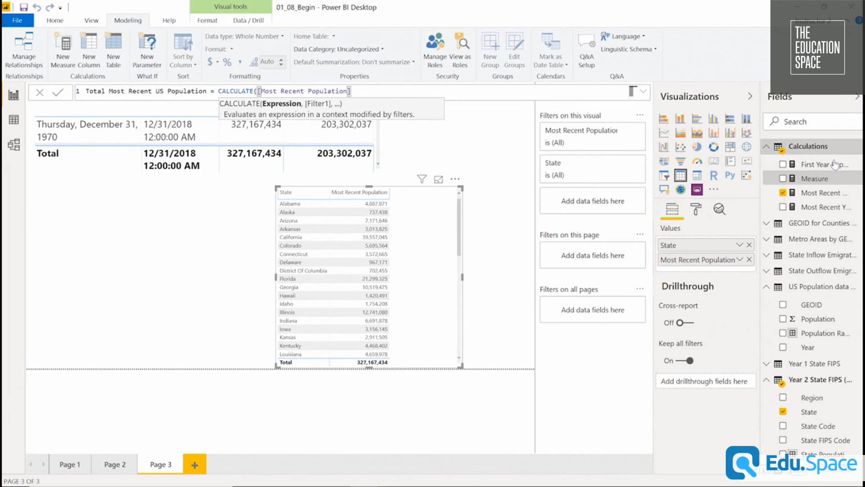
{"action": "type", "text": ","}
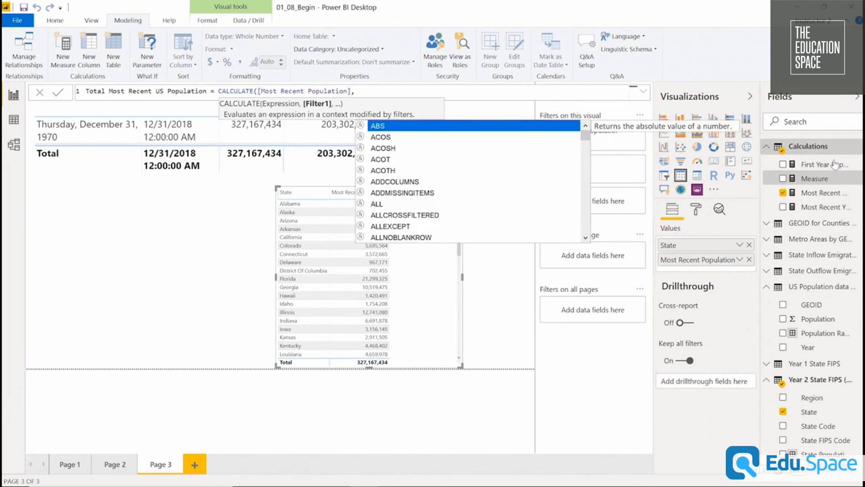
{"action": "type", "text": "all"}
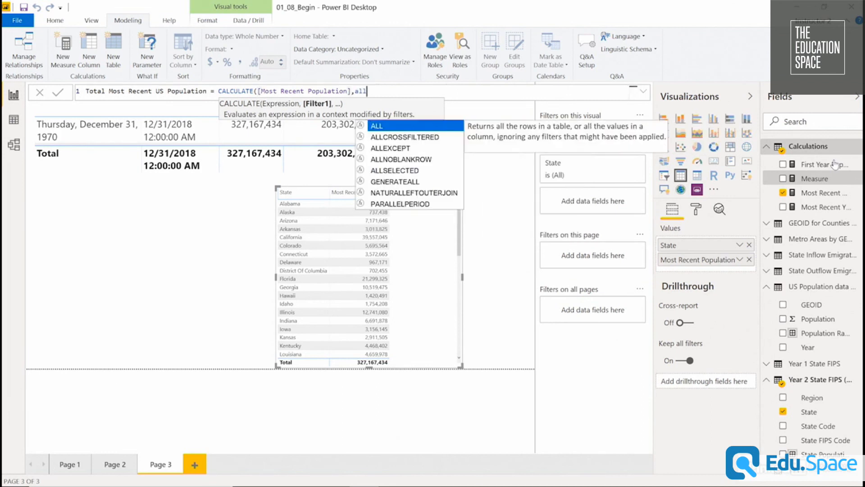
Add an ALL filter on the State column of Year 2 State FIPS (Main Reference Key) and close the formula's parentheses.
{"action": "key", "text": "Tab"}
{"action": "type", "text": "state"}
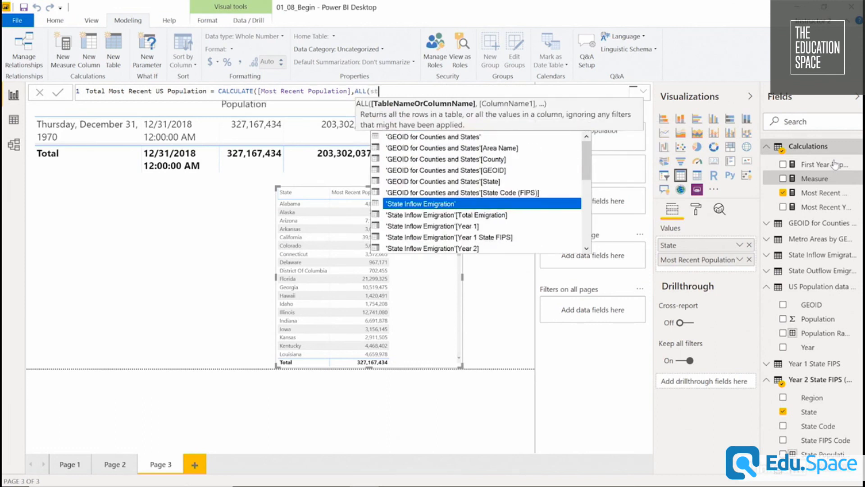
{"action": "key", "text": "Down"}
{"action": "key", "text": "Down"}
{"action": "key", "text": "Down"}
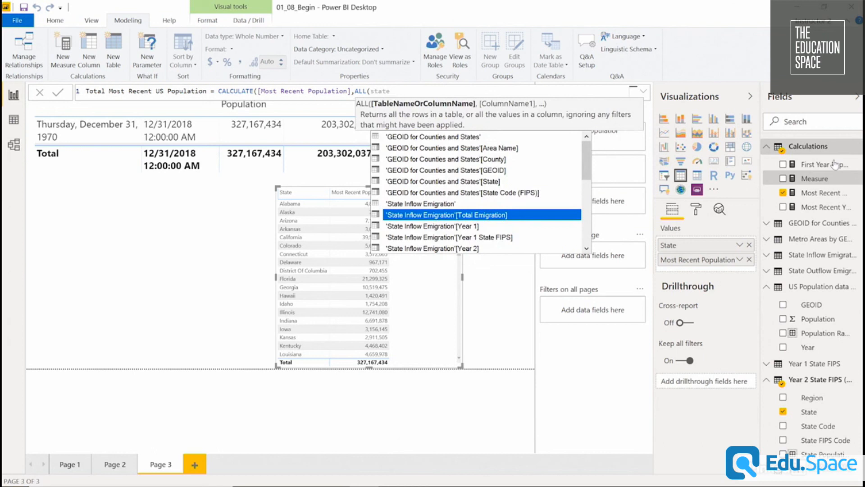
{"action": "key", "text": "Down"}
{"action": "key", "text": "Down"}
{"action": "key", "text": "Down"}
{"action": "key", "text": "Down"}
{"action": "key", "text": "Down"}
{"action": "key", "text": "Down"}
{"action": "key", "text": "Down"}
{"action": "key", "text": "Down"}
{"action": "key", "text": "Down"}
{"action": "key", "text": "Down"}
{"action": "key", "text": "Down"}
{"action": "key", "text": "Down"}
{"action": "key", "text": "Down"}
{"action": "key", "text": "Down"}
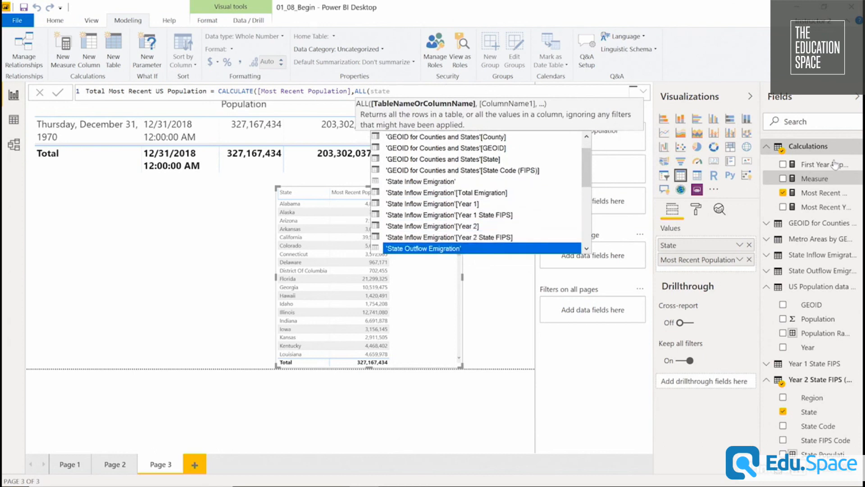
{"action": "key", "text": "Down"}
{"action": "key", "text": "Down"}
{"action": "key", "text": "Down"}
{"action": "key", "text": "Down"}
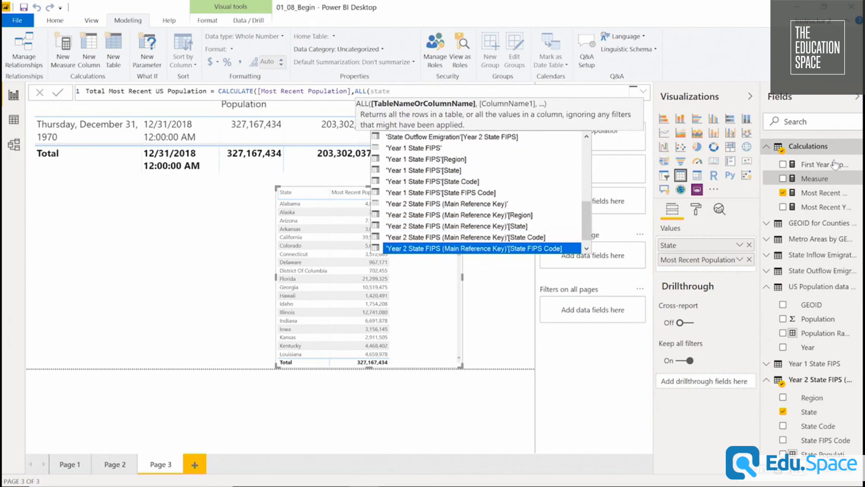
{"action": "key", "text": "Up"}
{"action": "key", "text": "Up"}
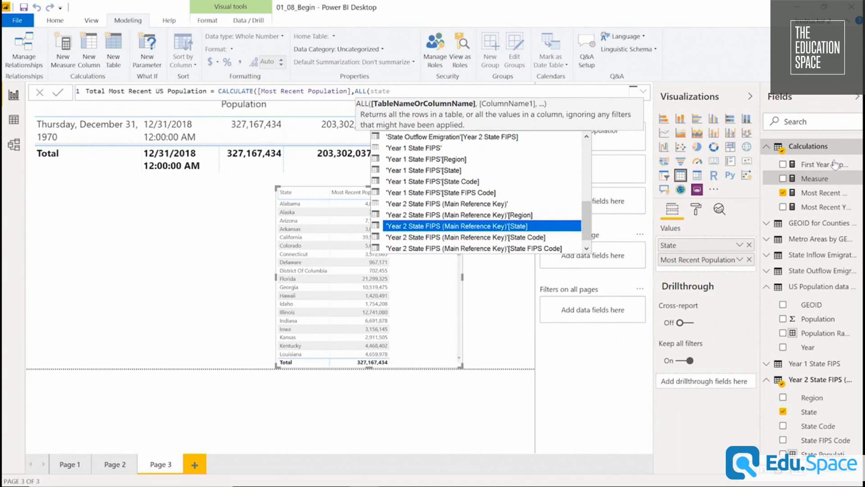
{"action": "key", "text": "Tab"}
{"action": "type", "text": "))"}
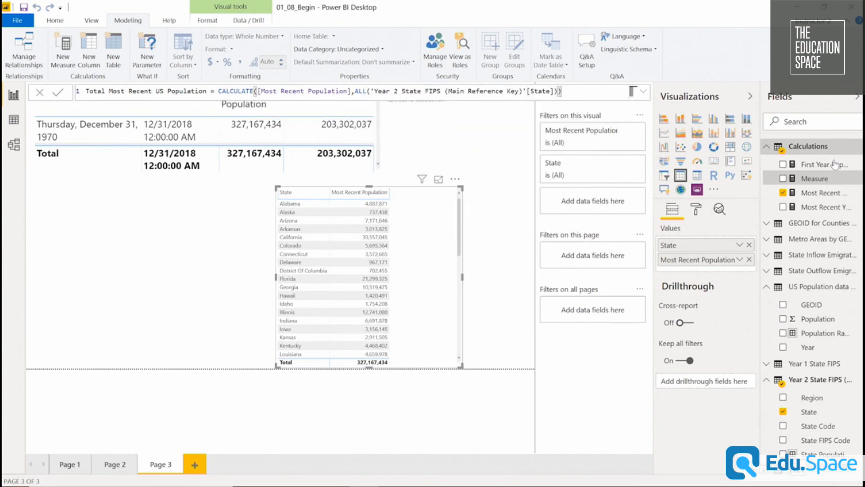
Commit the Total Most Recent US Population measure, then set the State table's grid text size to 18 pt and adjust its frame to fit.
{"action": "key", "text": "Return"}
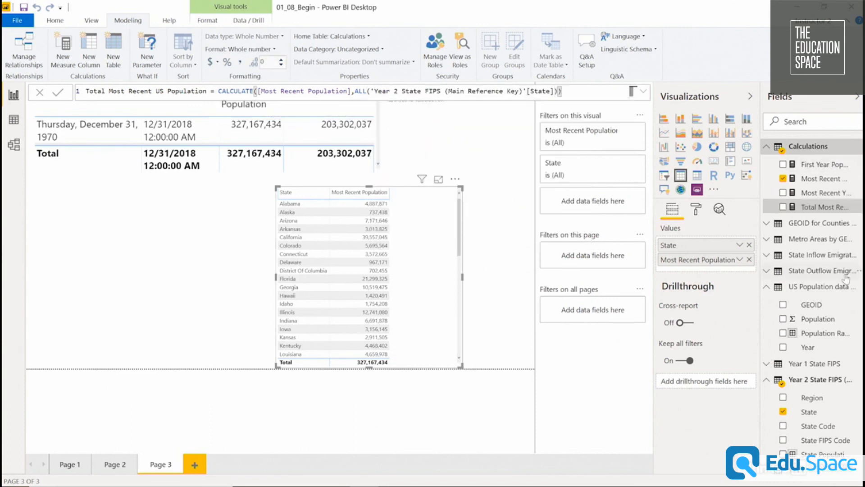
{"action": "left_click", "coordinate": [696, 209]}
{"action": "left_click", "coordinate": [684, 296]}
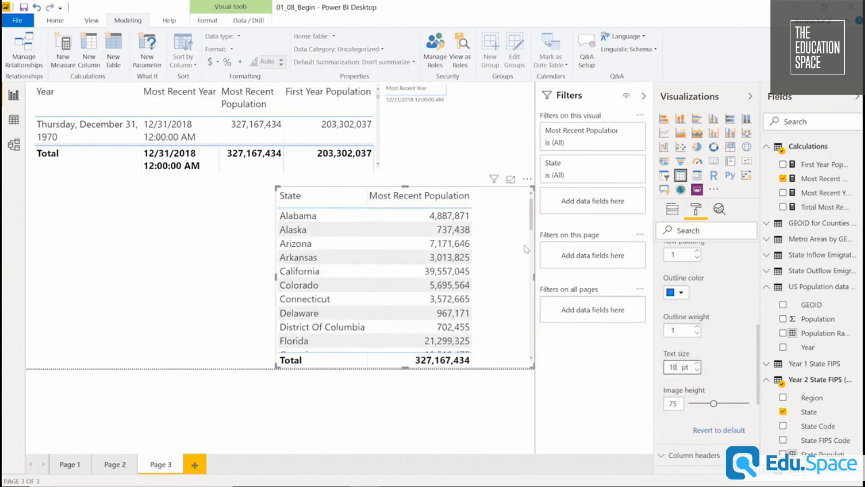
{"action": "left_click_drag", "start_coordinate": [502, 229], "coordinate": [479, 229]}
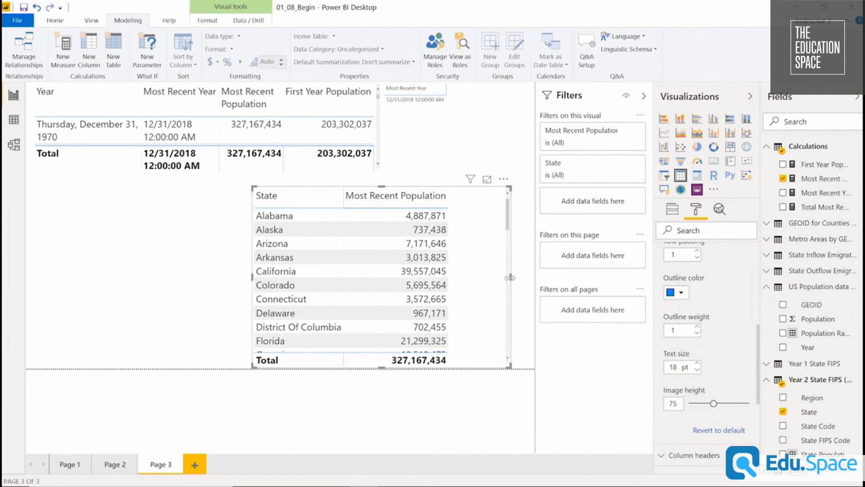
{"action": "left_click_drag", "start_coordinate": [510, 278], "coordinate": [525, 277]}
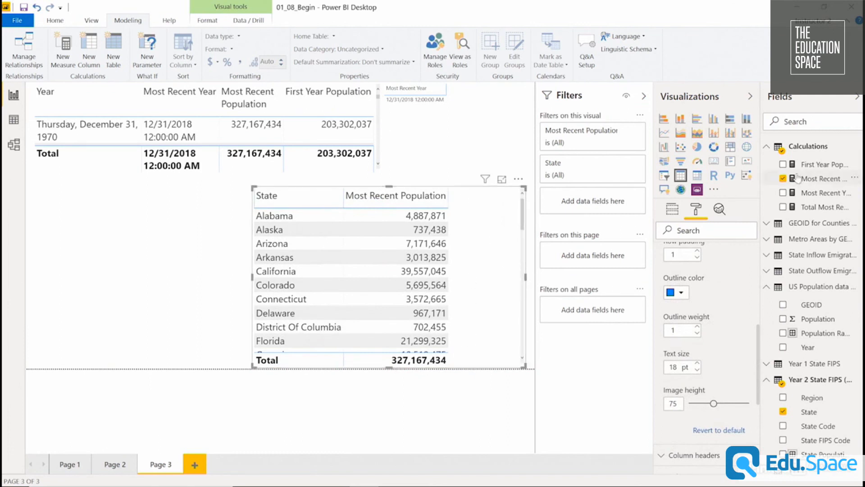
Add Total Most Recent US Population to the State table, then reposition and widen the table to show all three columns.
{"action": "left_click_drag", "start_coordinate": [817, 208], "coordinate": [467, 252]}
{"action": "left_click_drag", "start_coordinate": [473, 189], "coordinate": [396, 189]}
{"action": "left_click_drag", "start_coordinate": [449, 277], "coordinate": [527, 276]}
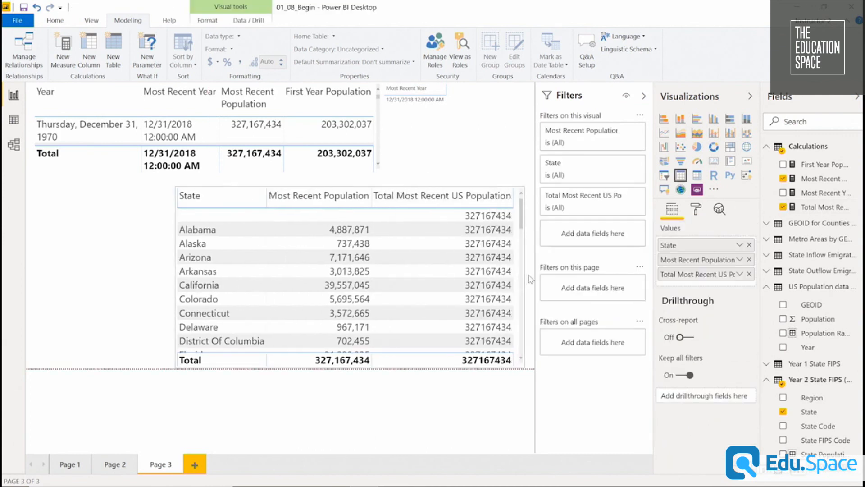
{"action": "left_click", "coordinate": [530, 280]}
{"action": "left_click", "coordinate": [516, 268]}
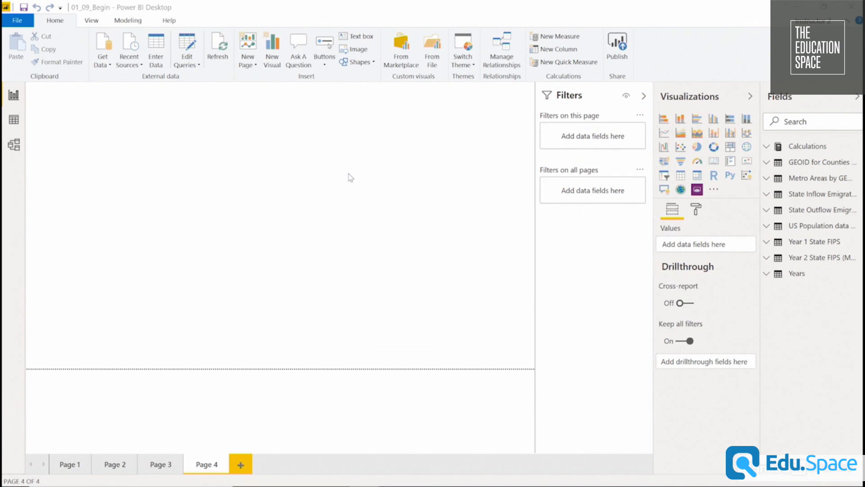
Start a new quick measure in the Calculations table using the Year-over-year change calculation.
{"action": "left_click", "coordinate": [766, 274]}
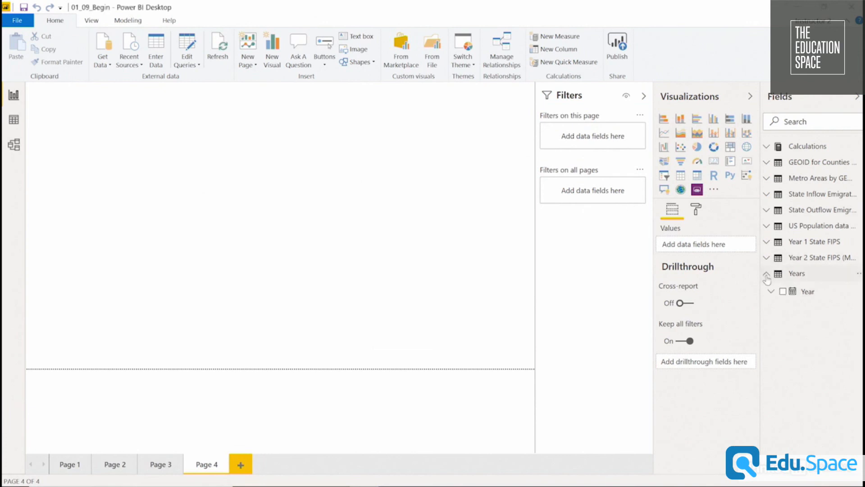
{"action": "left_click", "coordinate": [767, 226]}
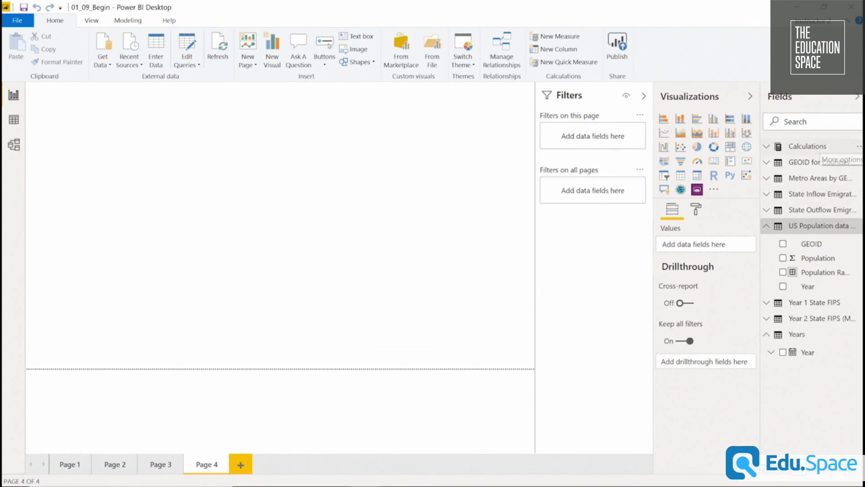
{"action": "left_click", "coordinate": [859, 147]}
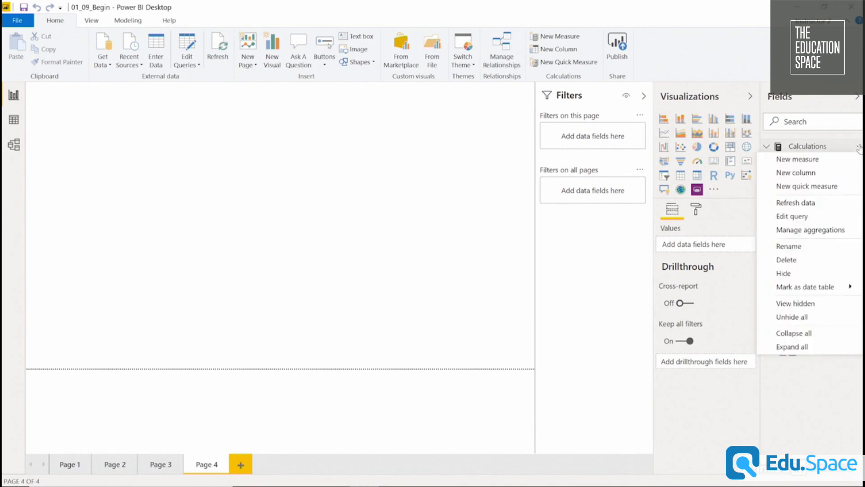
{"action": "left_click", "coordinate": [817, 192]}
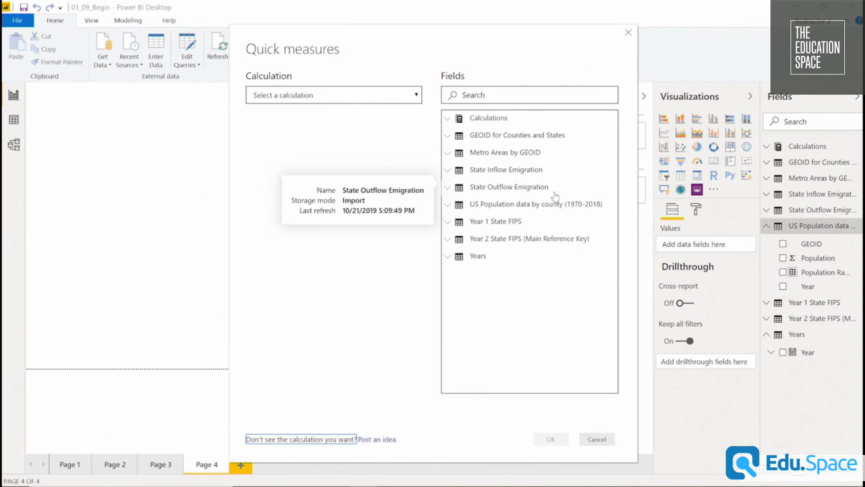
{"action": "left_click", "coordinate": [399, 96]}
{"action": "left_click_drag", "start_coordinate": [418, 133], "coordinate": [415, 179]}
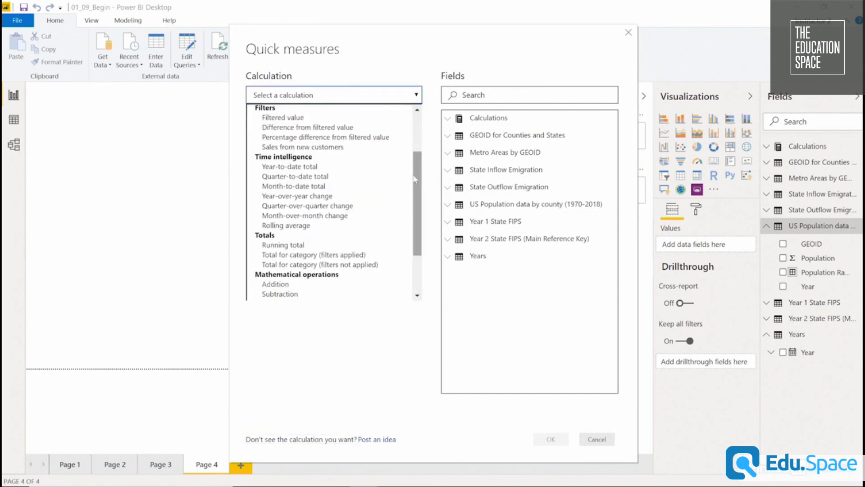
{"action": "left_click", "coordinate": [356, 199]}
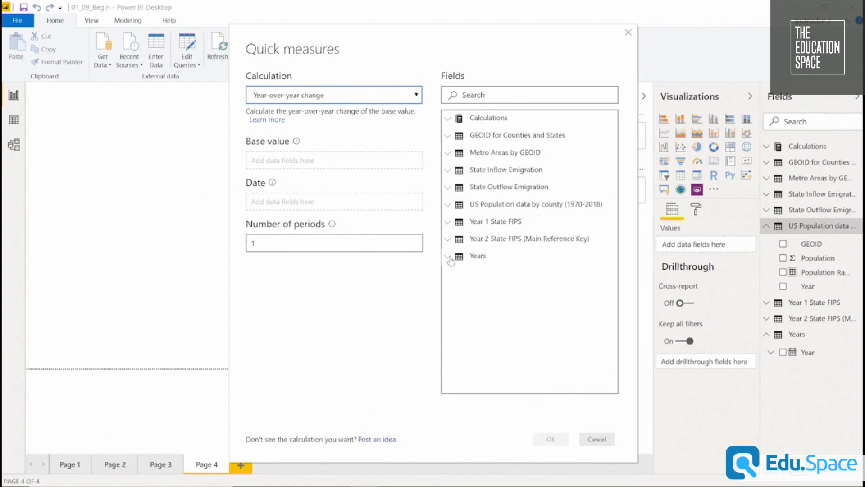
Create the quick measure with Sum of Population as base value and Year from Years as date, then collapse its formula.
{"action": "left_click", "coordinate": [449, 206]}
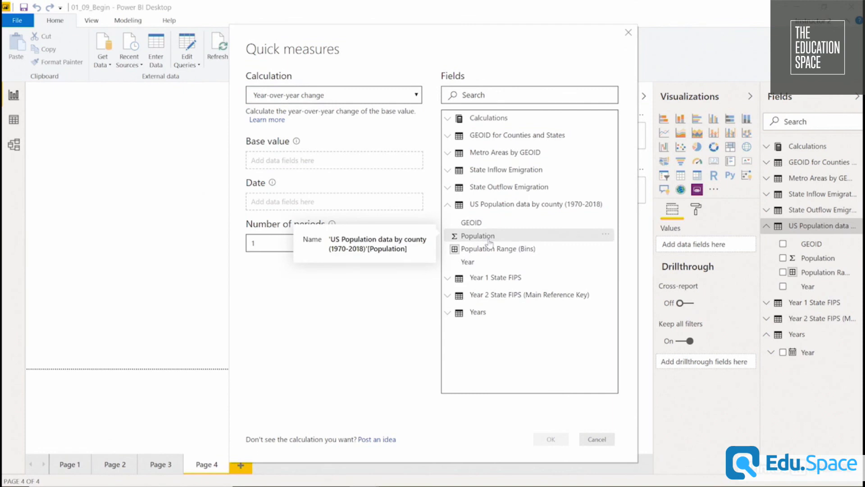
{"action": "left_click_drag", "start_coordinate": [489, 242], "coordinate": [322, 163]}
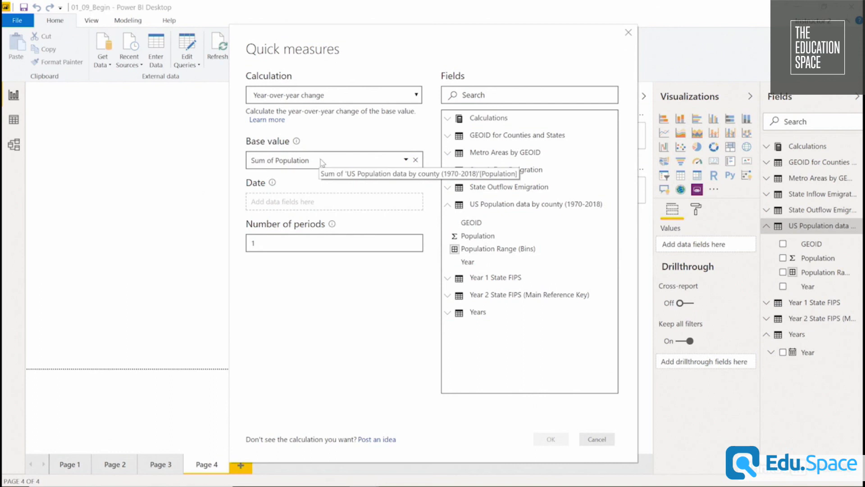
{"action": "left_click", "coordinate": [448, 312]}
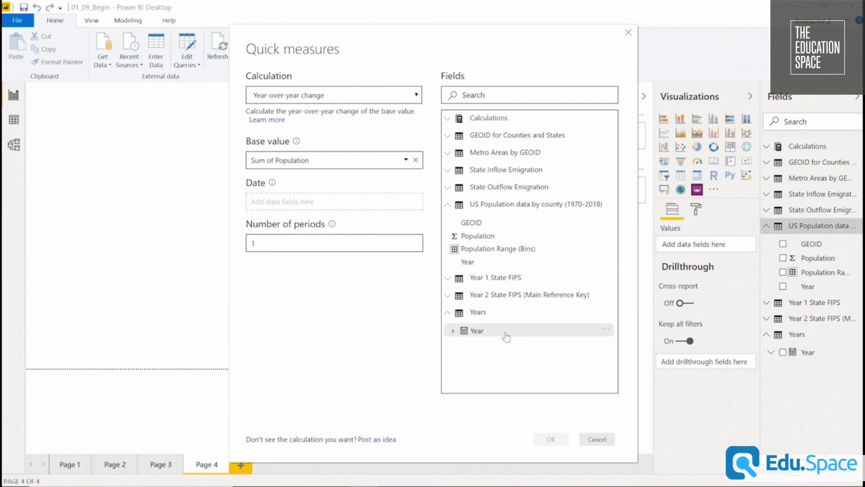
{"action": "left_click_drag", "start_coordinate": [503, 334], "coordinate": [313, 205]}
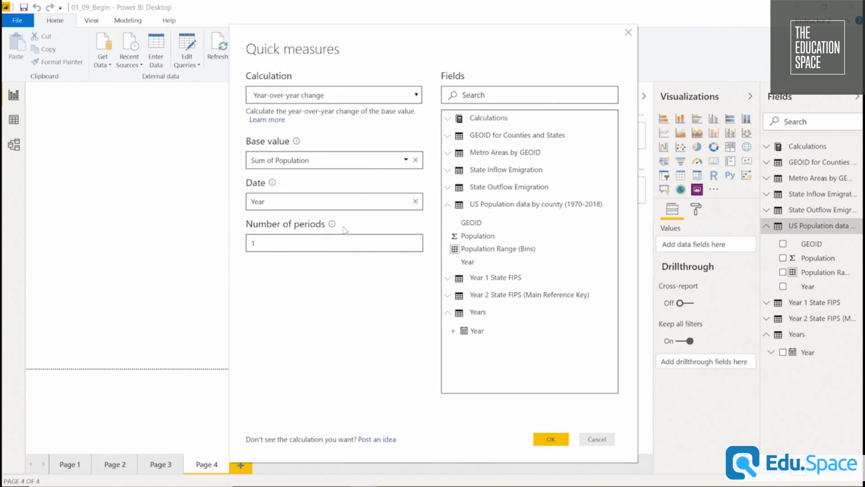
{"action": "left_click", "coordinate": [552, 440]}
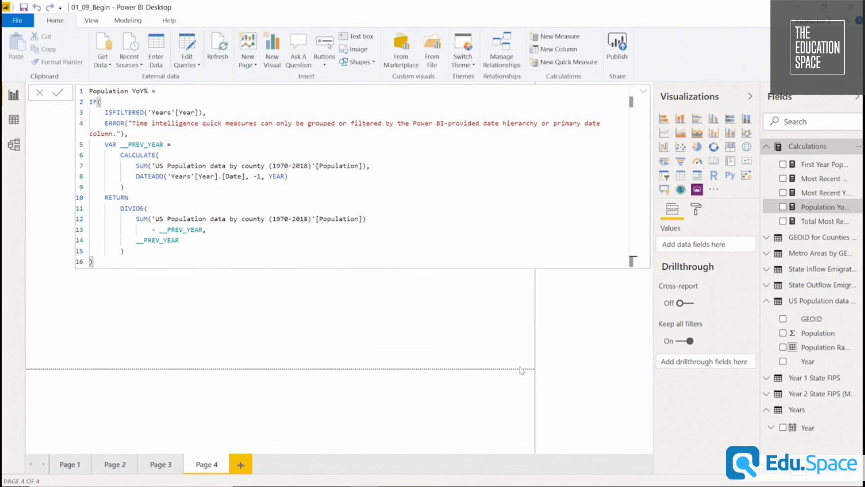
{"action": "left_click", "coordinate": [645, 93]}
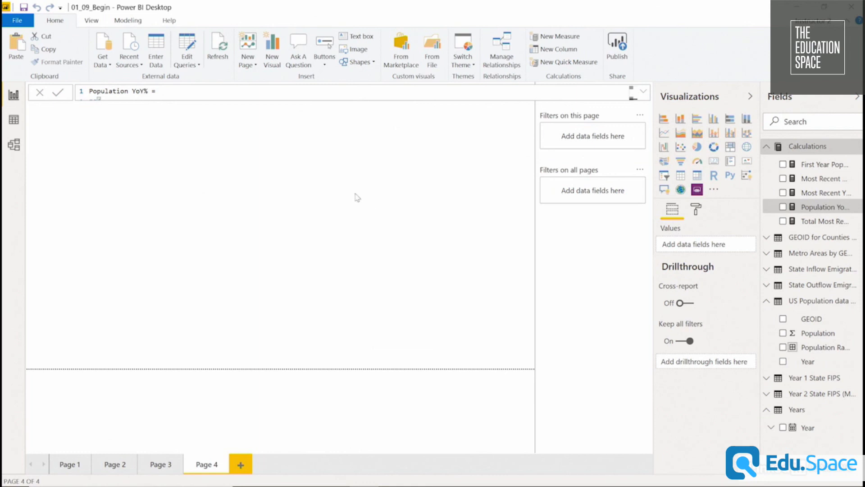
Place Year from the Years table on Page 4 as a new visual, convert it to a table and enlarge its grid text.
{"action": "left_click_drag", "start_coordinate": [828, 433], "coordinate": [230, 148]}
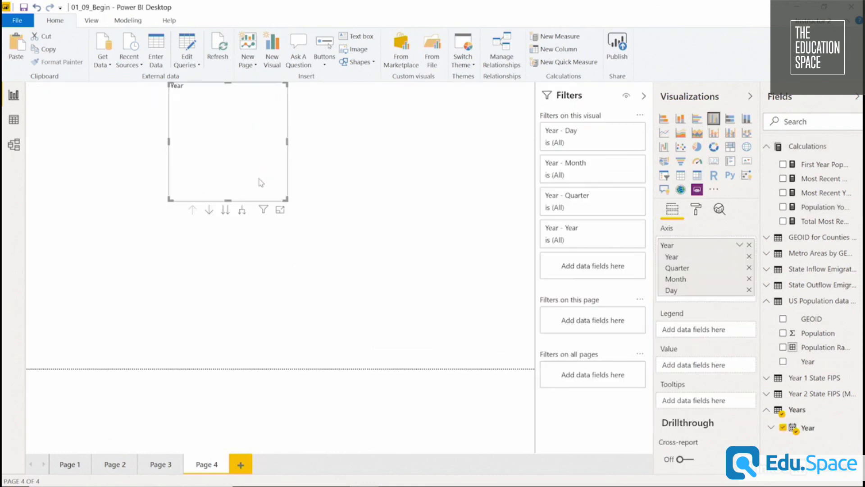
{"action": "left_click_drag", "start_coordinate": [244, 98], "coordinate": [239, 153]}
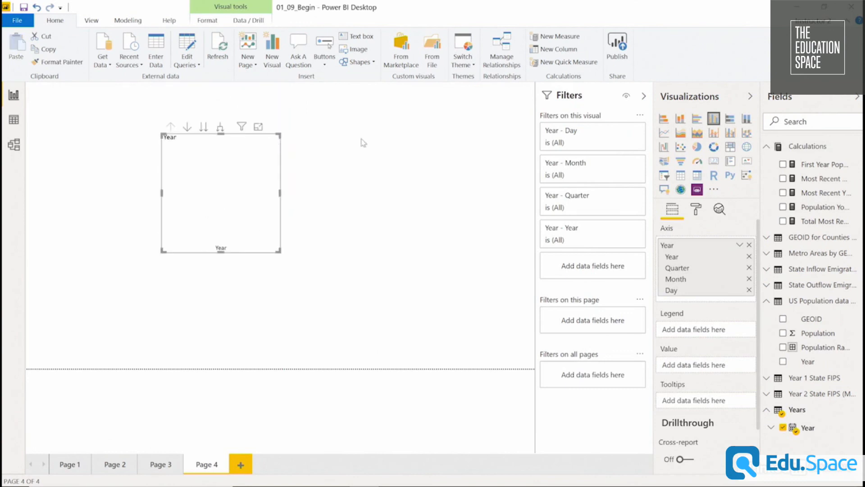
{"action": "left_click", "coordinate": [681, 174]}
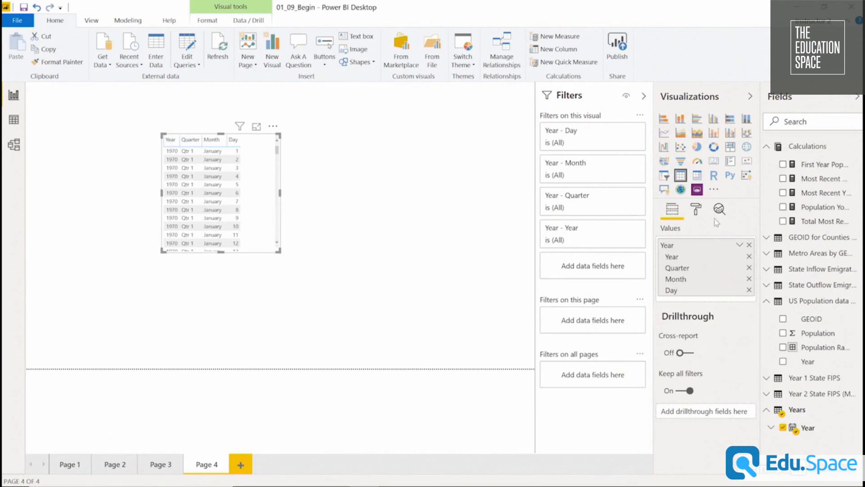
{"action": "left_click", "coordinate": [696, 209]}
{"action": "left_click", "coordinate": [688, 297]}
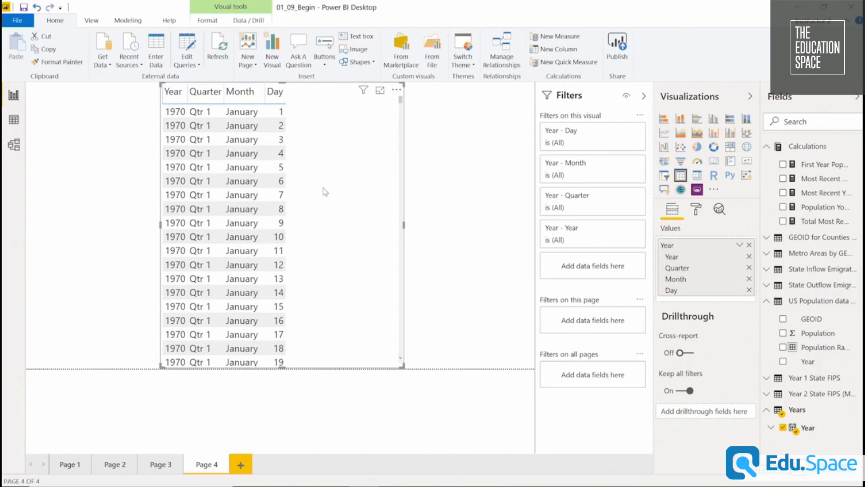
Switch the table's Year field from Date Hierarchy to plain Year, then reposition and widen the table.
{"action": "left_click", "coordinate": [742, 247]}
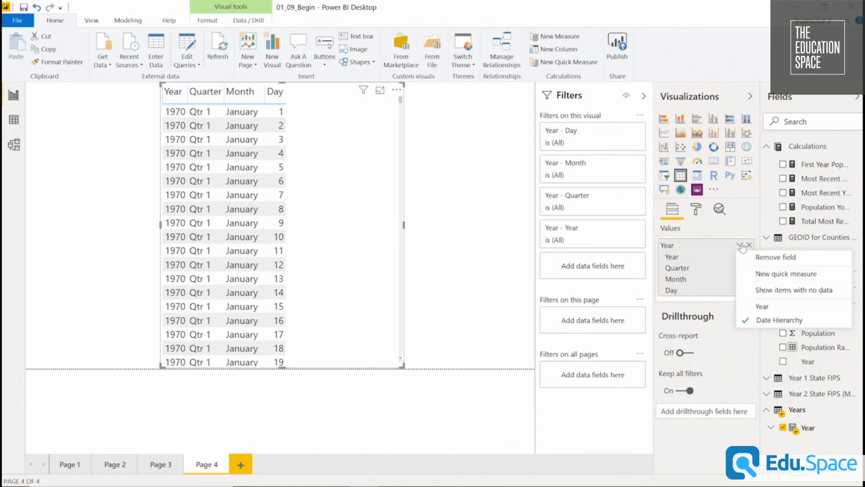
{"action": "left_click", "coordinate": [775, 306]}
{"action": "left_click_drag", "start_coordinate": [367, 135], "coordinate": [352, 135]}
{"action": "left_click_drag", "start_coordinate": [388, 223], "coordinate": [421, 233]}
{"action": "left_click", "coordinate": [423, 233]}
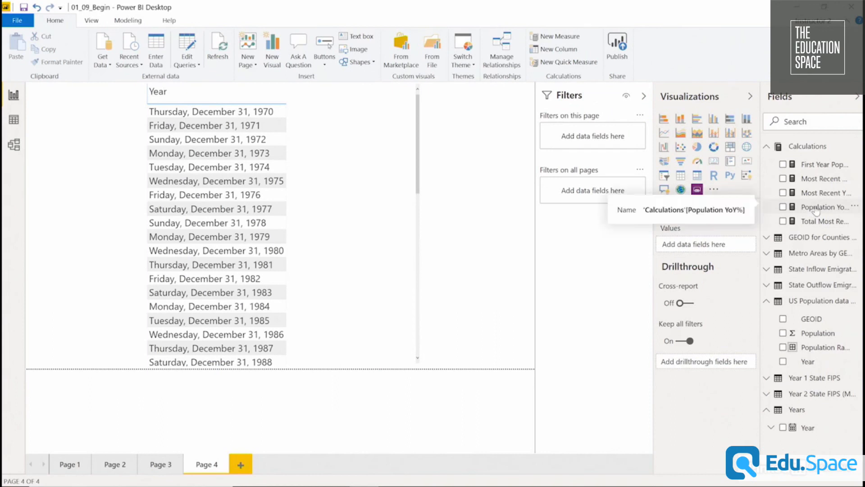
Add the Population YoY% measure to the Year table and review the visual's error details.
{"action": "left_click_drag", "start_coordinate": [816, 211], "coordinate": [343, 179]}
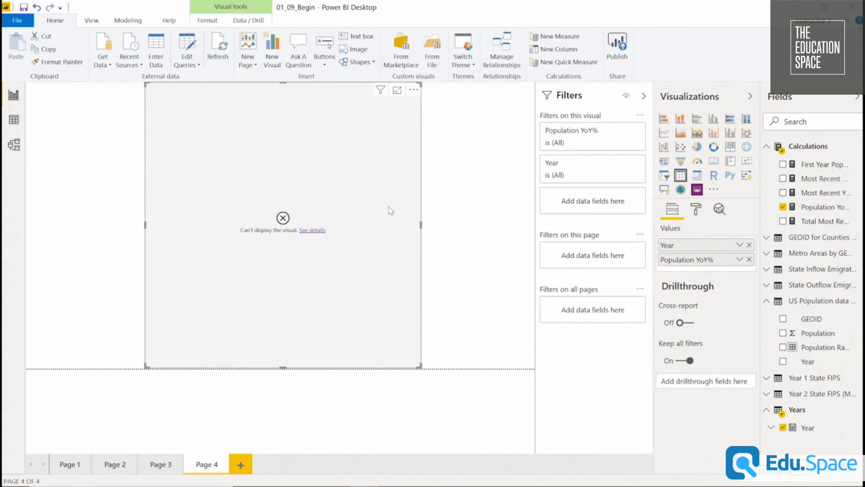
{"action": "left_click", "coordinate": [308, 231]}
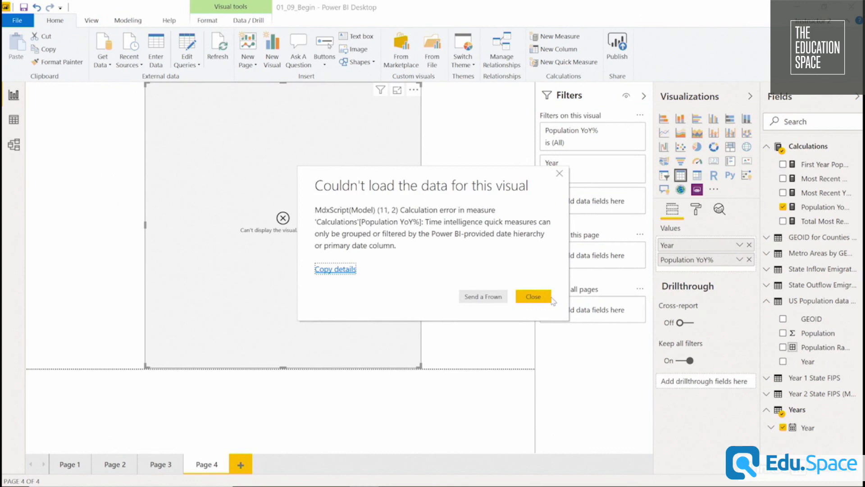
{"action": "left_click", "coordinate": [534, 297]}
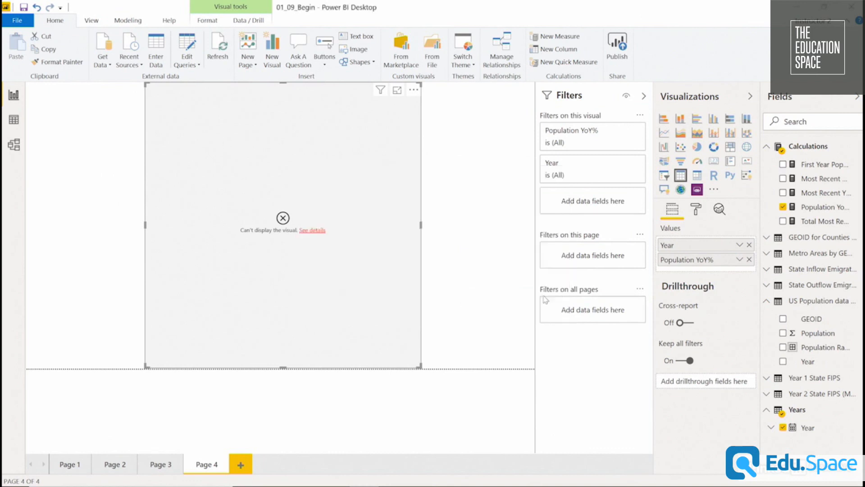
Switch the table's Year field back to Date Hierarchy and remove its Day, Month and Quarter levels.
{"action": "right_click", "coordinate": [728, 248]}
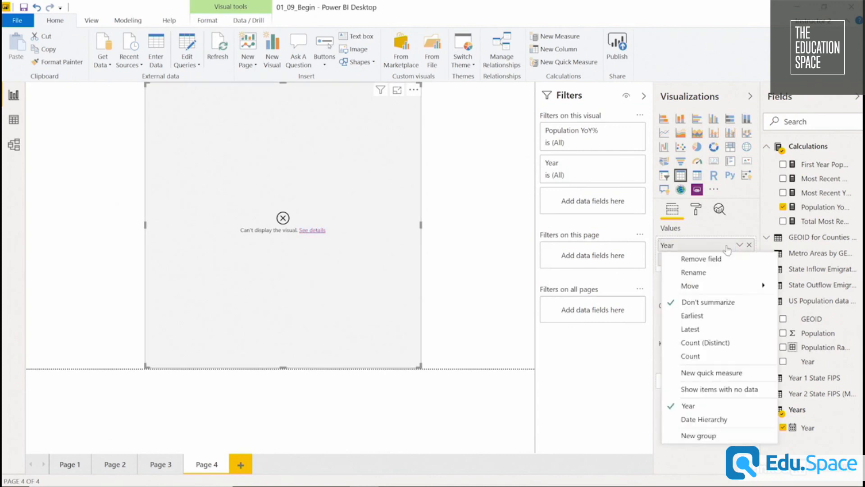
{"action": "left_click", "coordinate": [716, 419]}
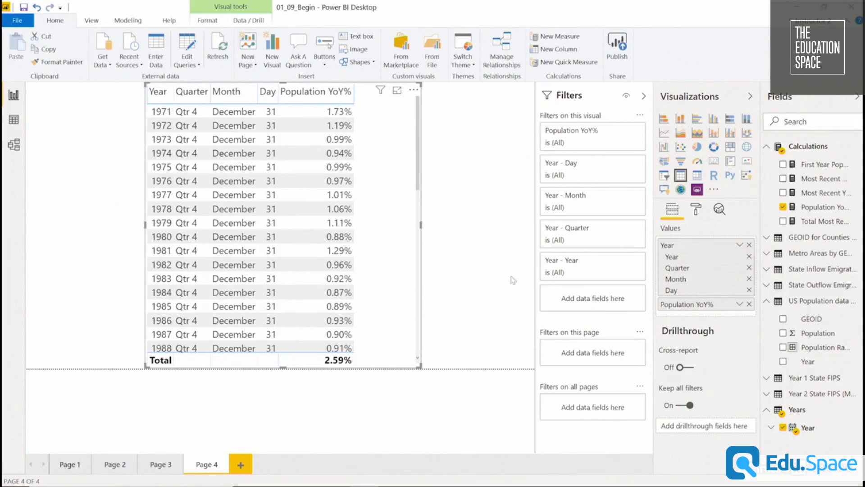
{"action": "left_click", "coordinate": [750, 290]}
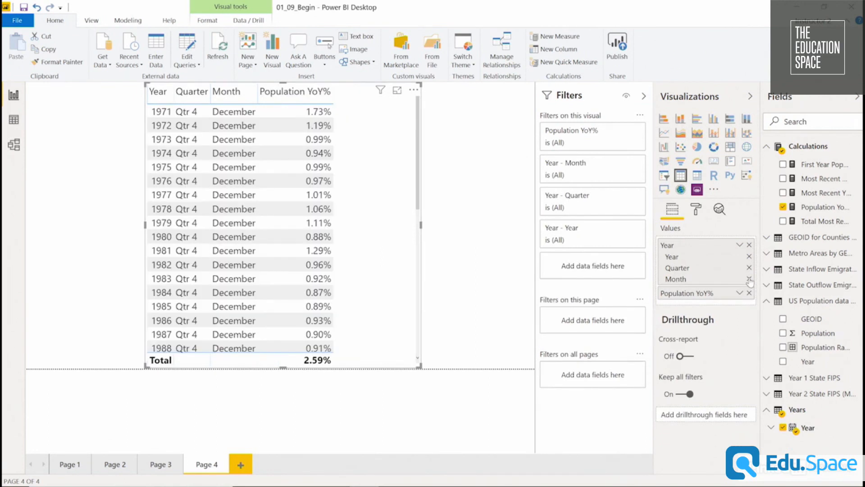
{"action": "left_click", "coordinate": [750, 279]}
{"action": "left_click", "coordinate": [749, 268]}
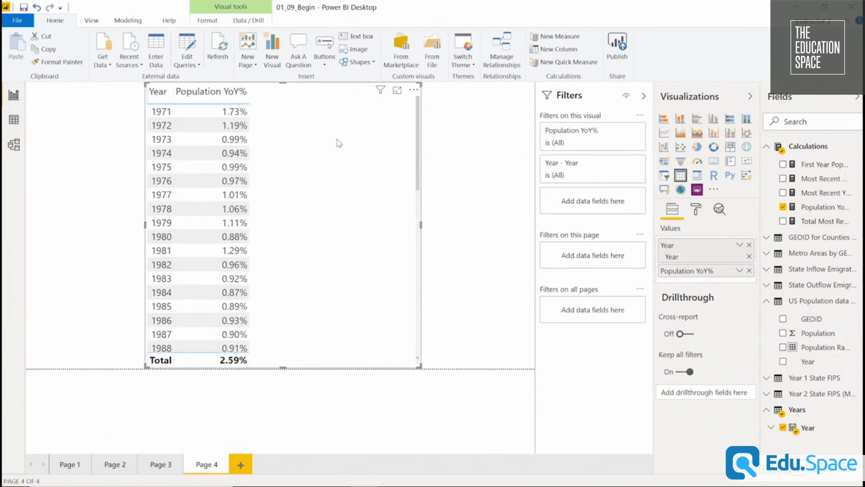
Narrow the Population YoY% table's frame around its two columns and reposition it on the page.
{"action": "left_click_drag", "start_coordinate": [346, 143], "coordinate": [317, 146]}
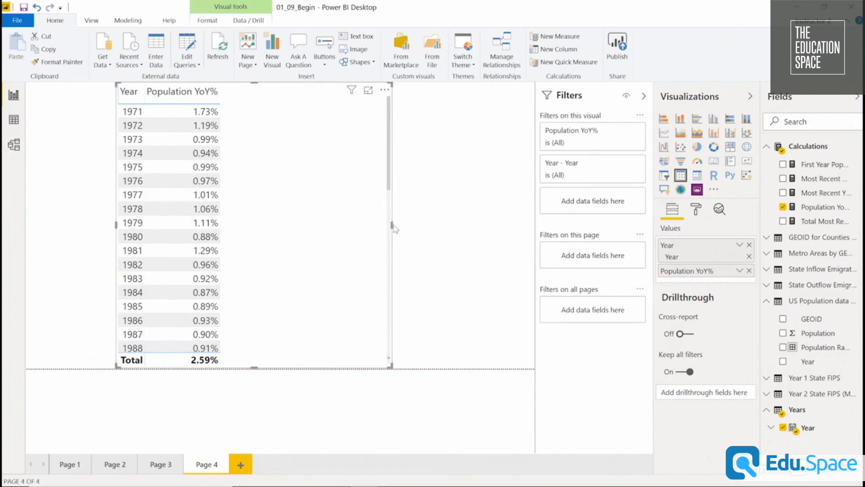
{"action": "left_click_drag", "start_coordinate": [392, 224], "coordinate": [281, 224]}
{"action": "left_click_drag", "start_coordinate": [264, 168], "coordinate": [307, 168]}
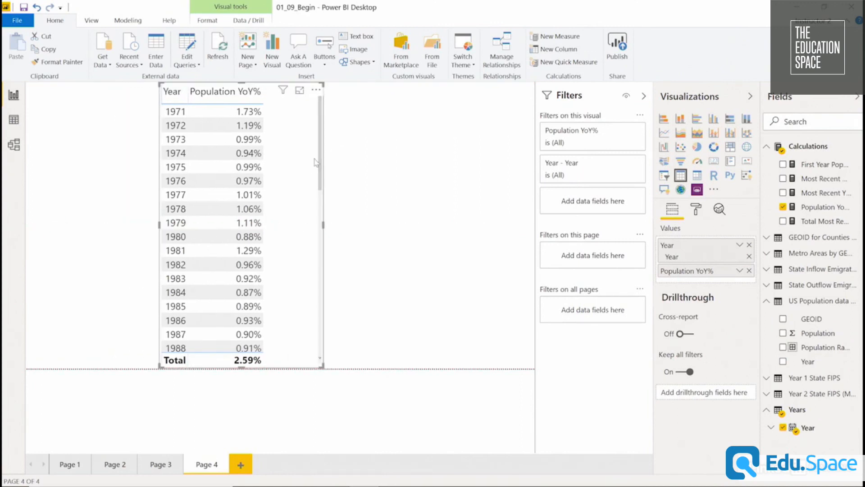